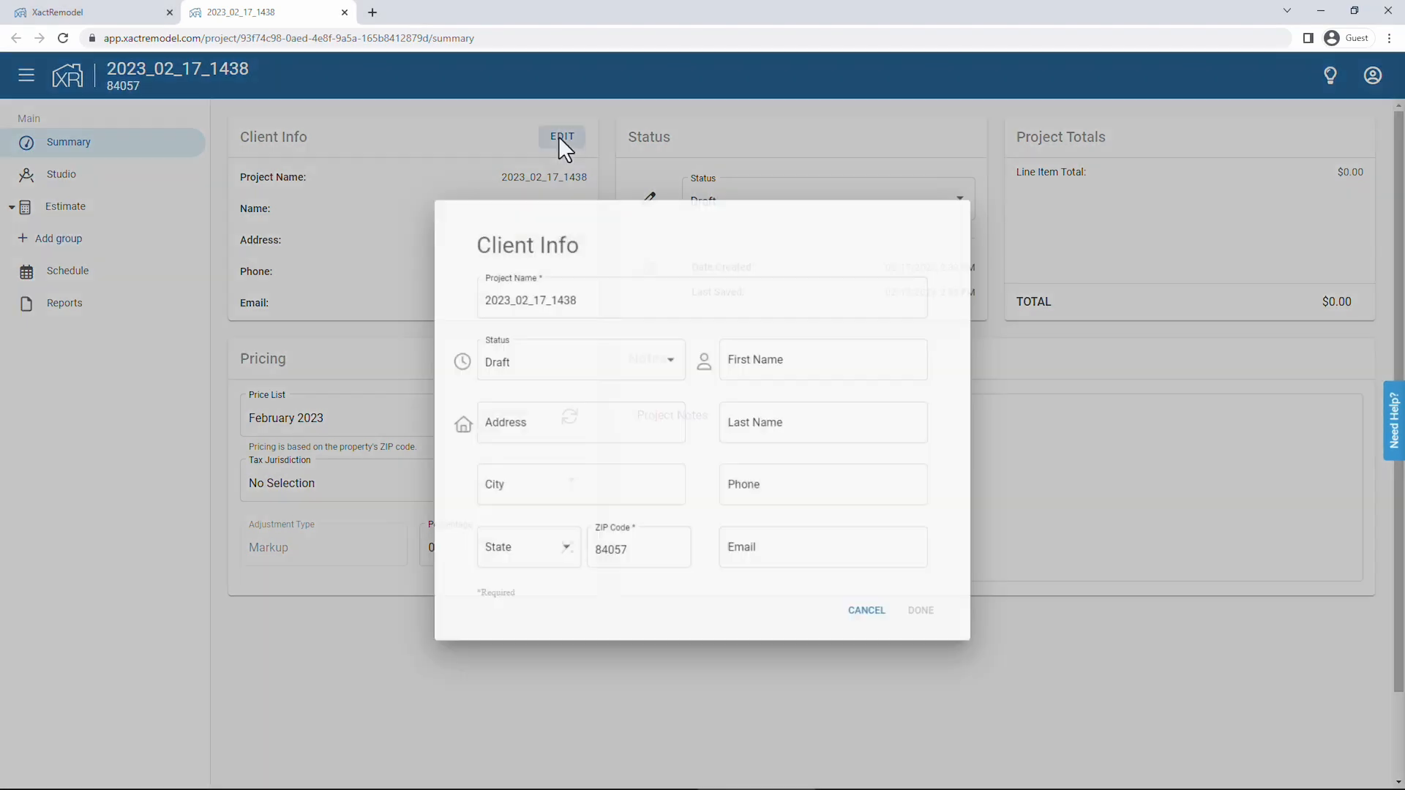
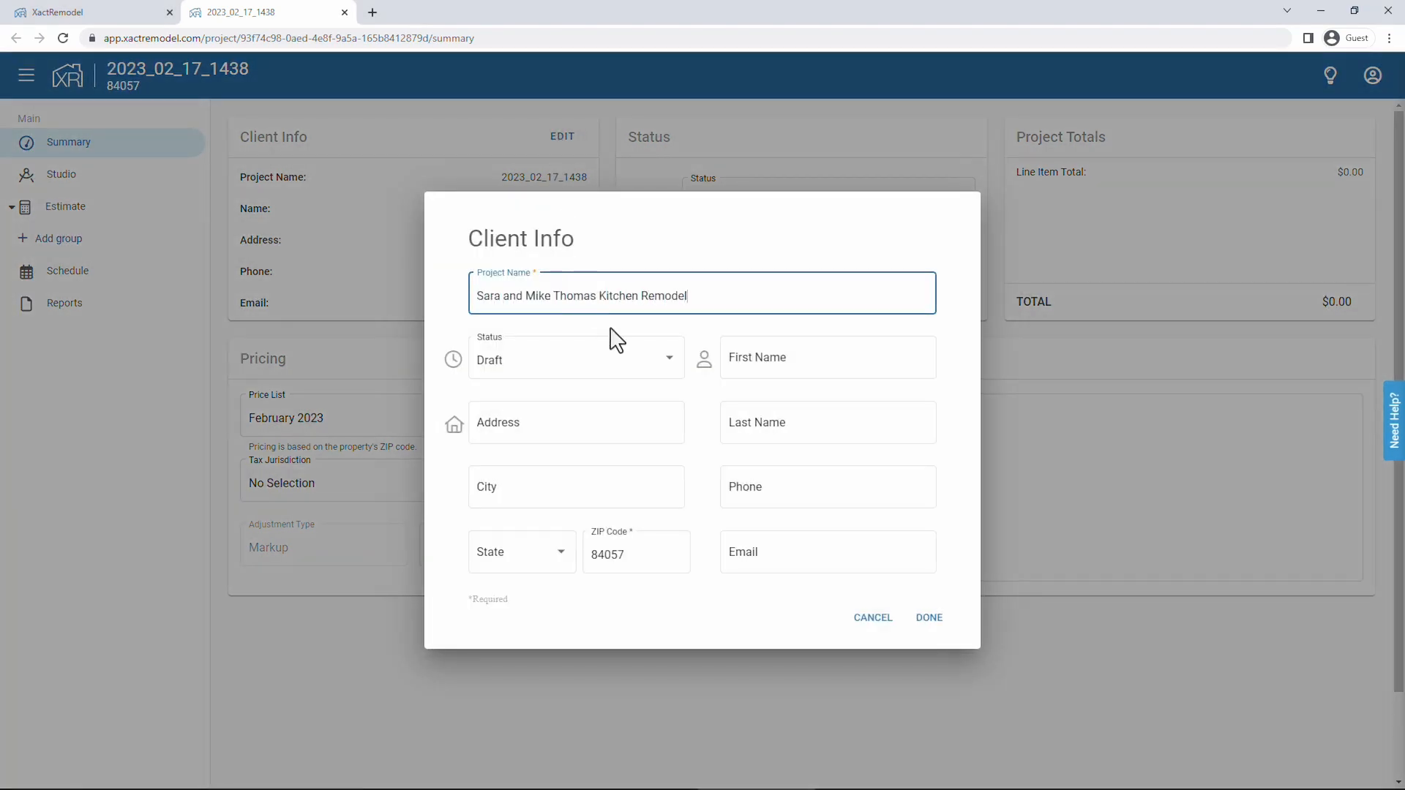
# Name the project after the clients' kitchen remodel and save their name, address and e-mail.
pyautogui.click(759, 360)
pyautogui.click(799, 430)
pyautogui.click(654, 421)
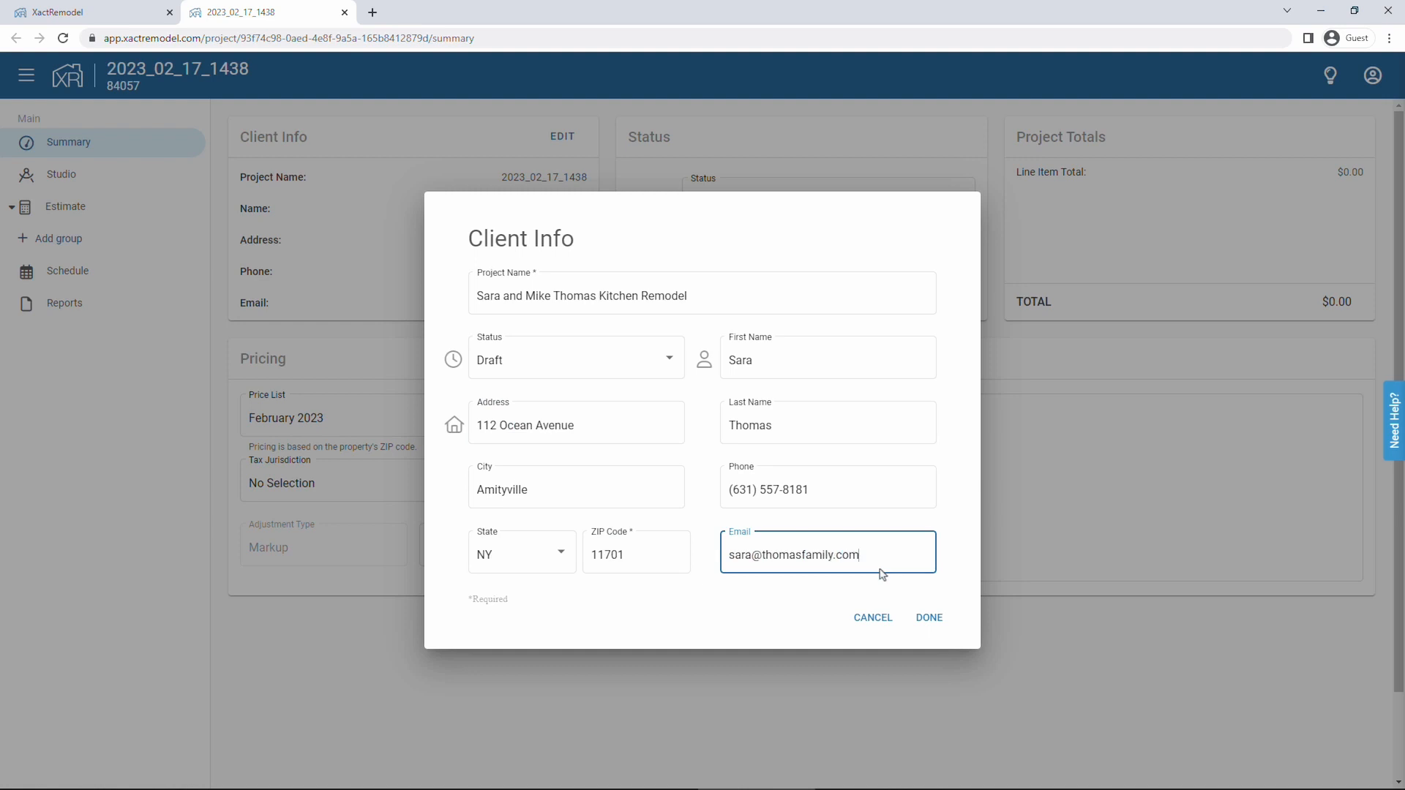
pyautogui.click(918, 614)
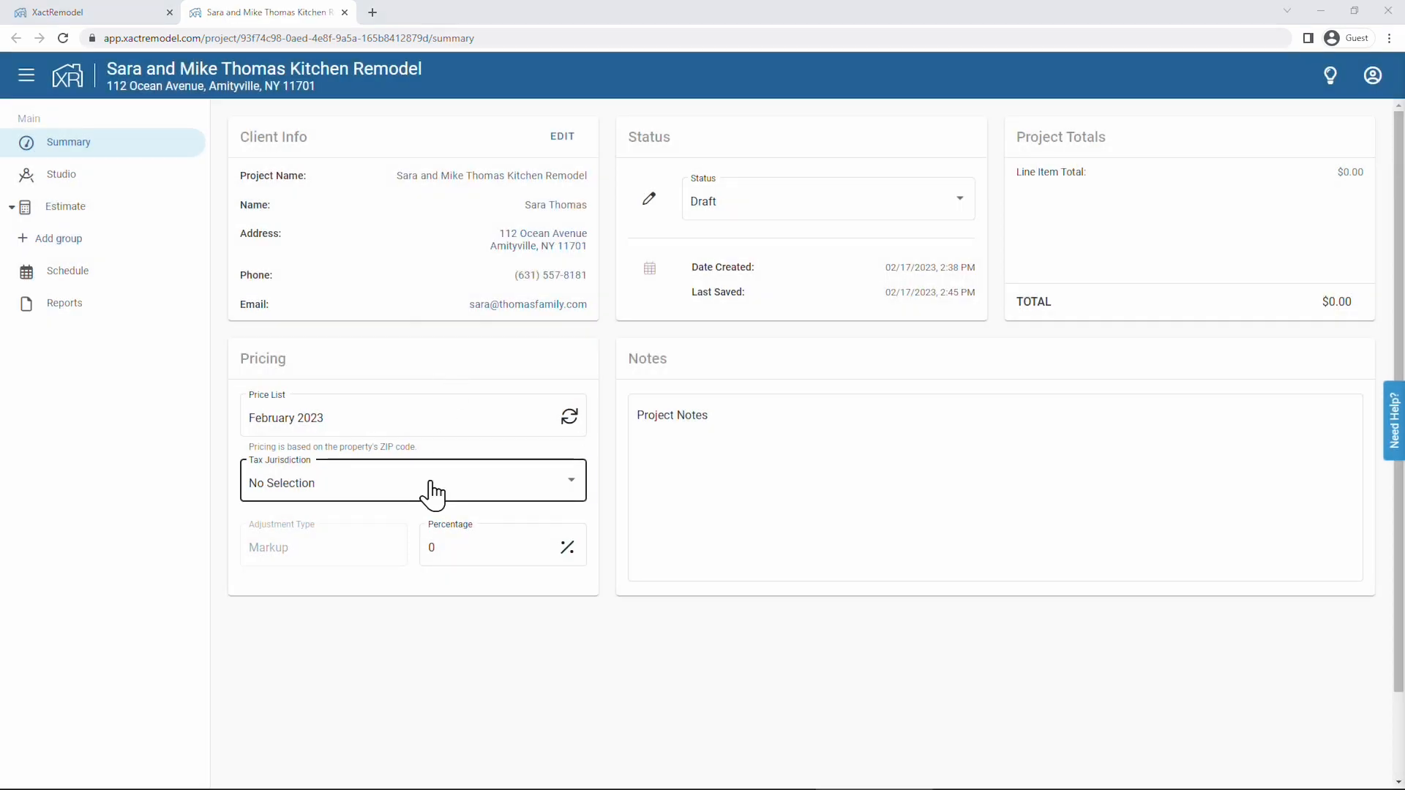
# Set the tax jurisdiction to 7% Mixed and confirm its percentage.
pyautogui.click(431, 494)
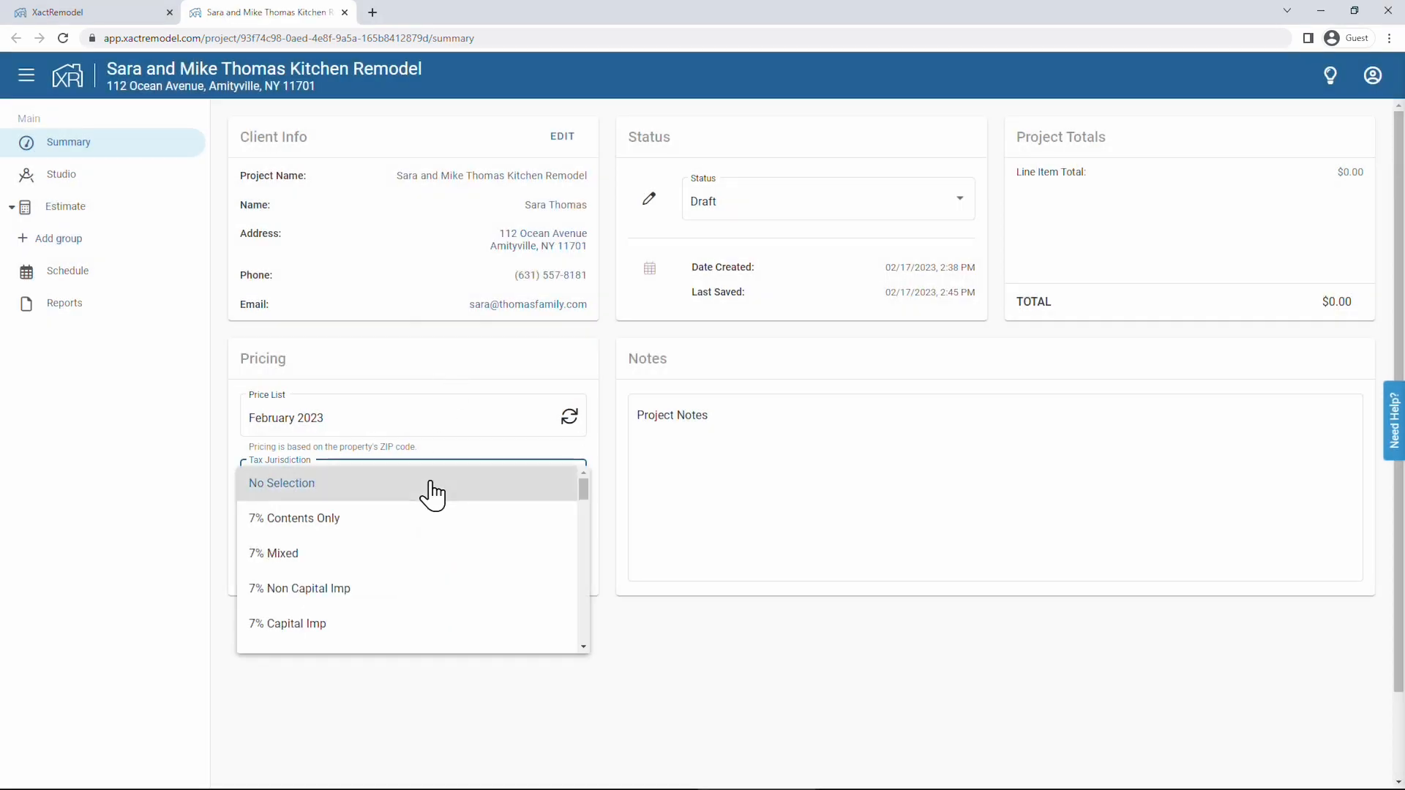
pyautogui.click(369, 559)
pyautogui.click(486, 549)
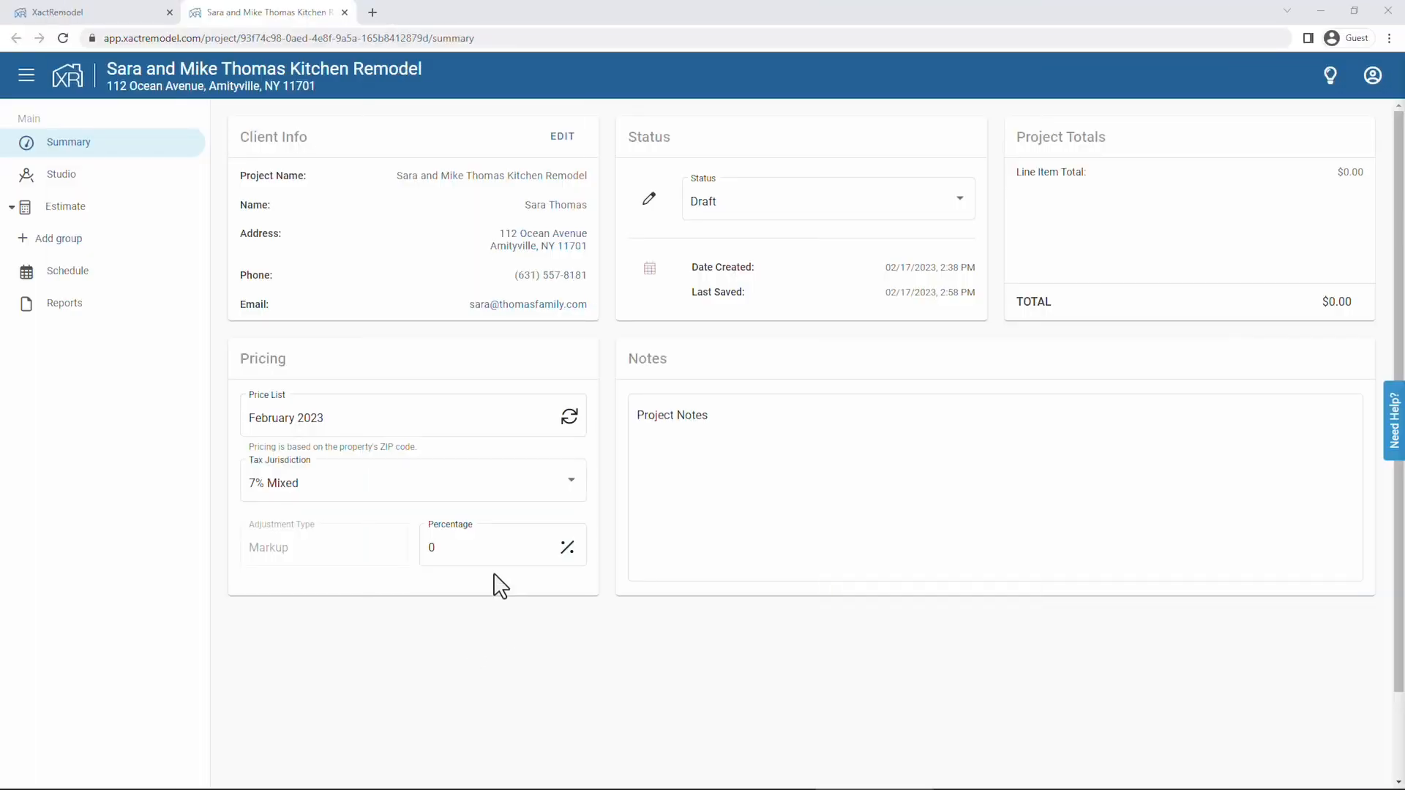
pyautogui.click(486, 549)
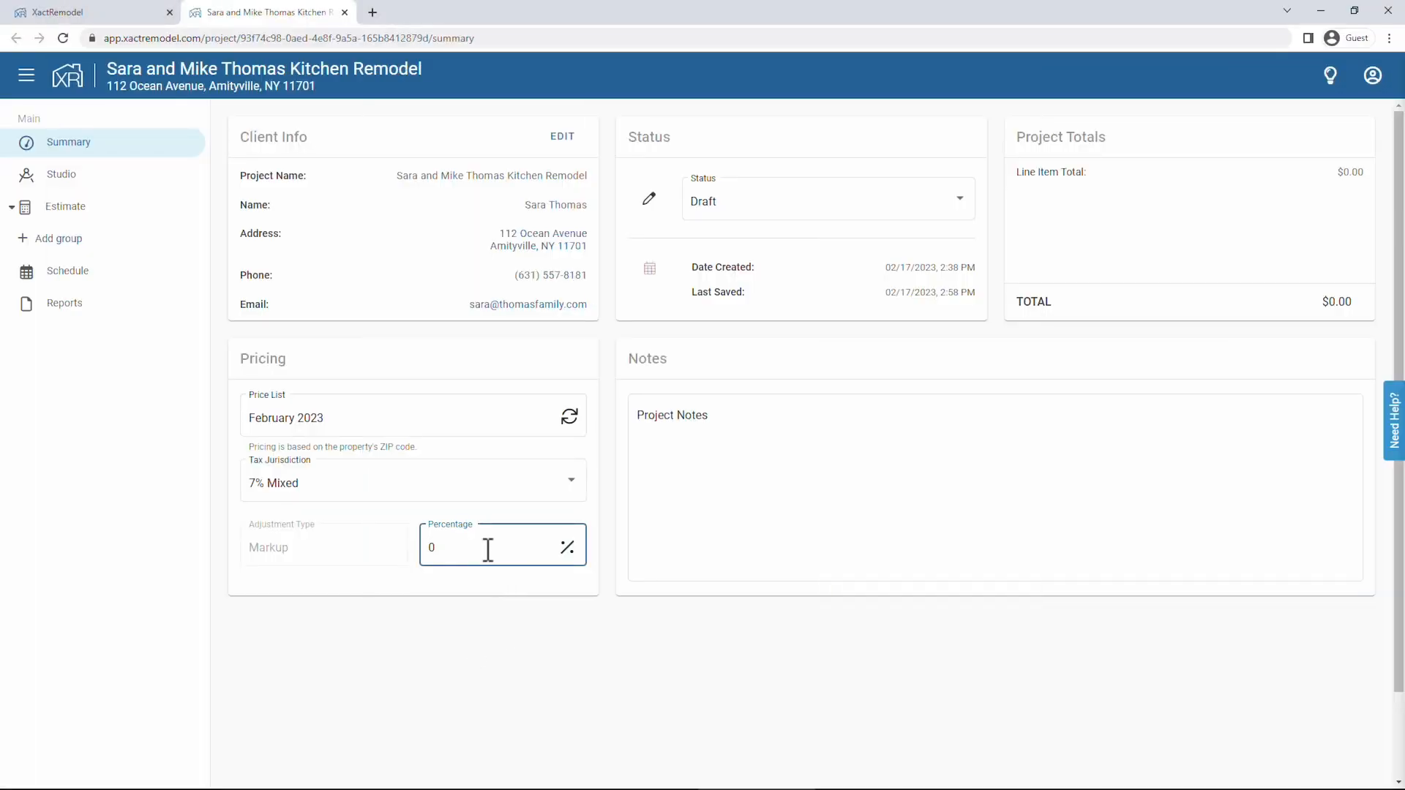
pyautogui.click(488, 651)
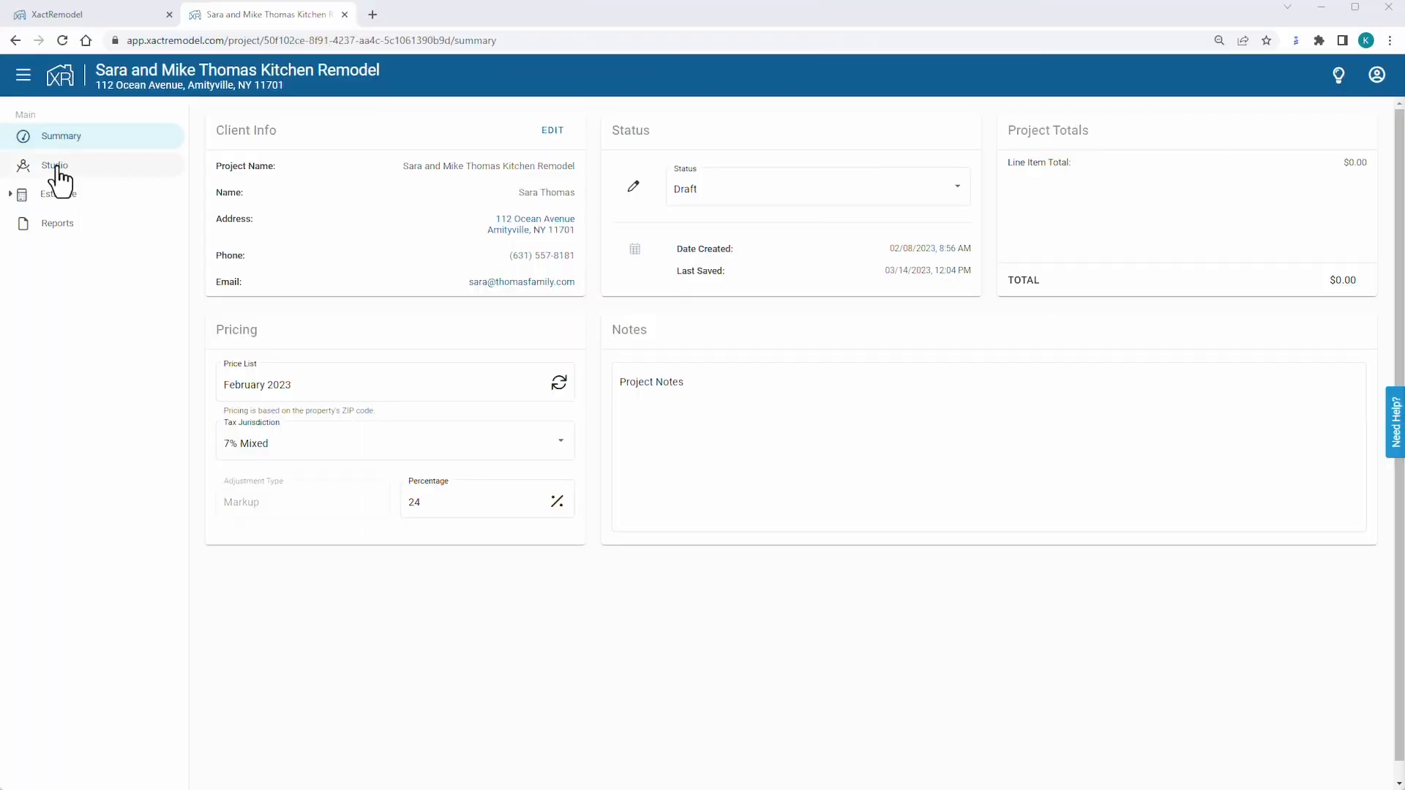
# Place Room1 on the floor plan with the Room tool and size it 13' 10" by 11' 4".
pyautogui.click(55, 174)
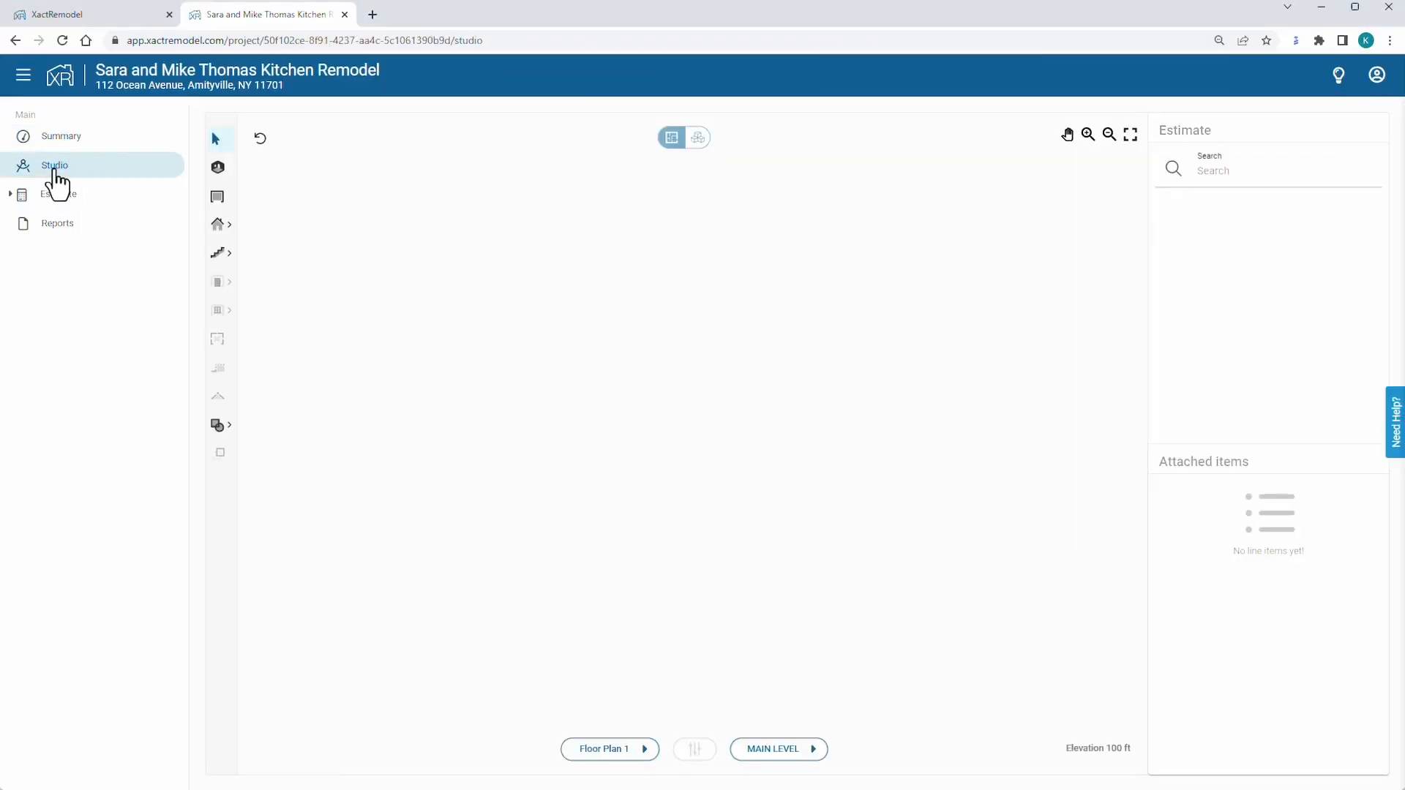
pyautogui.click(24, 78)
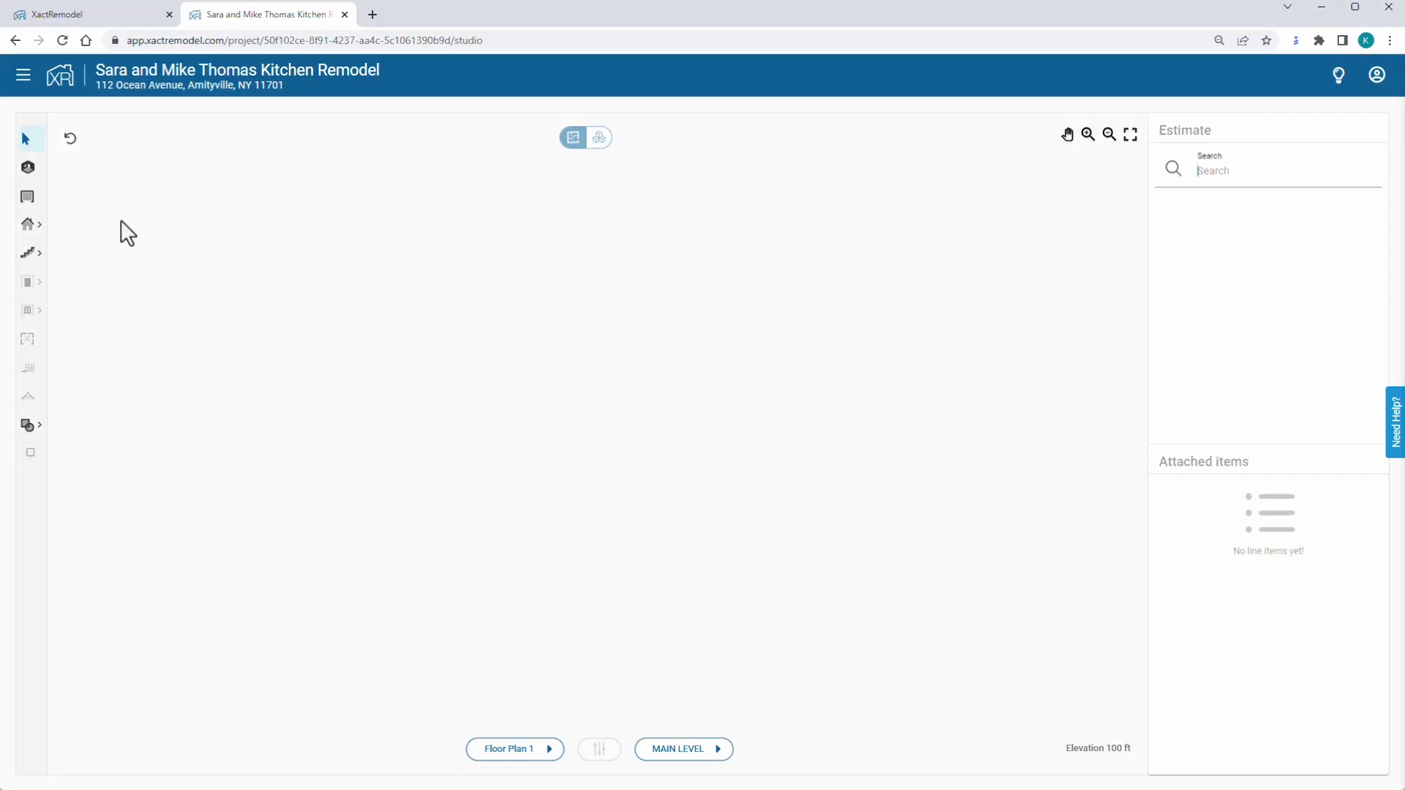
pyautogui.click(29, 169)
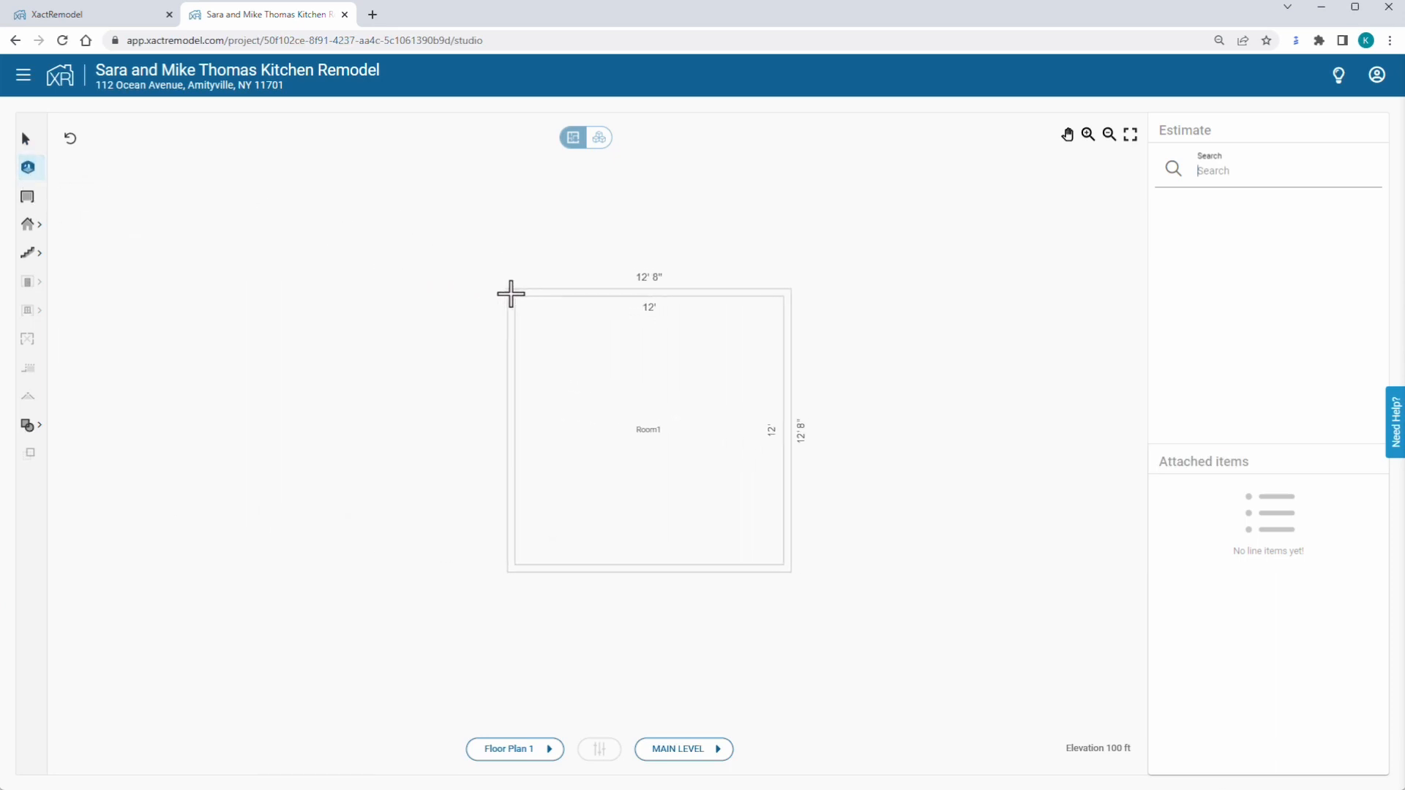
pyautogui.click(508, 292)
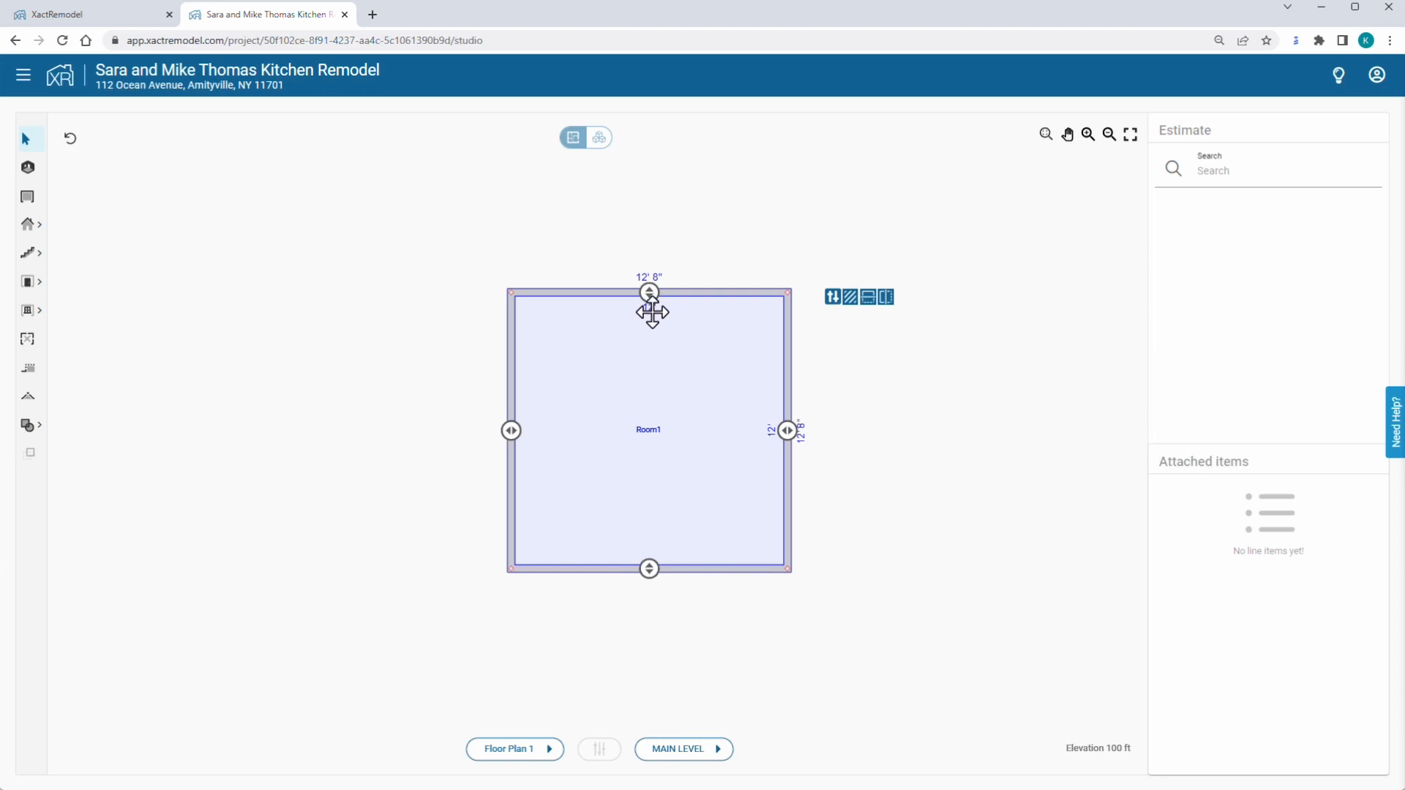
pyautogui.click(649, 307)
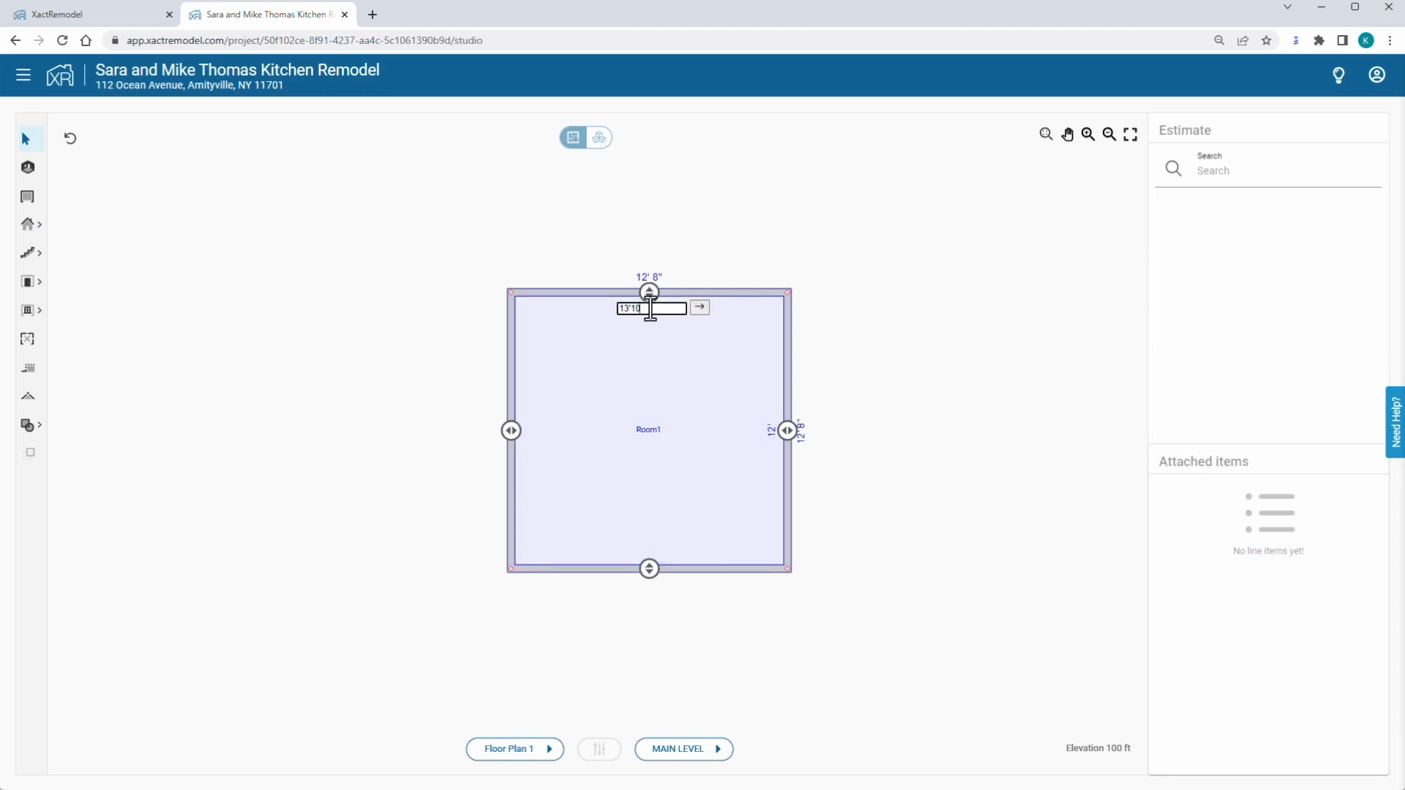
pyautogui.press('Return')
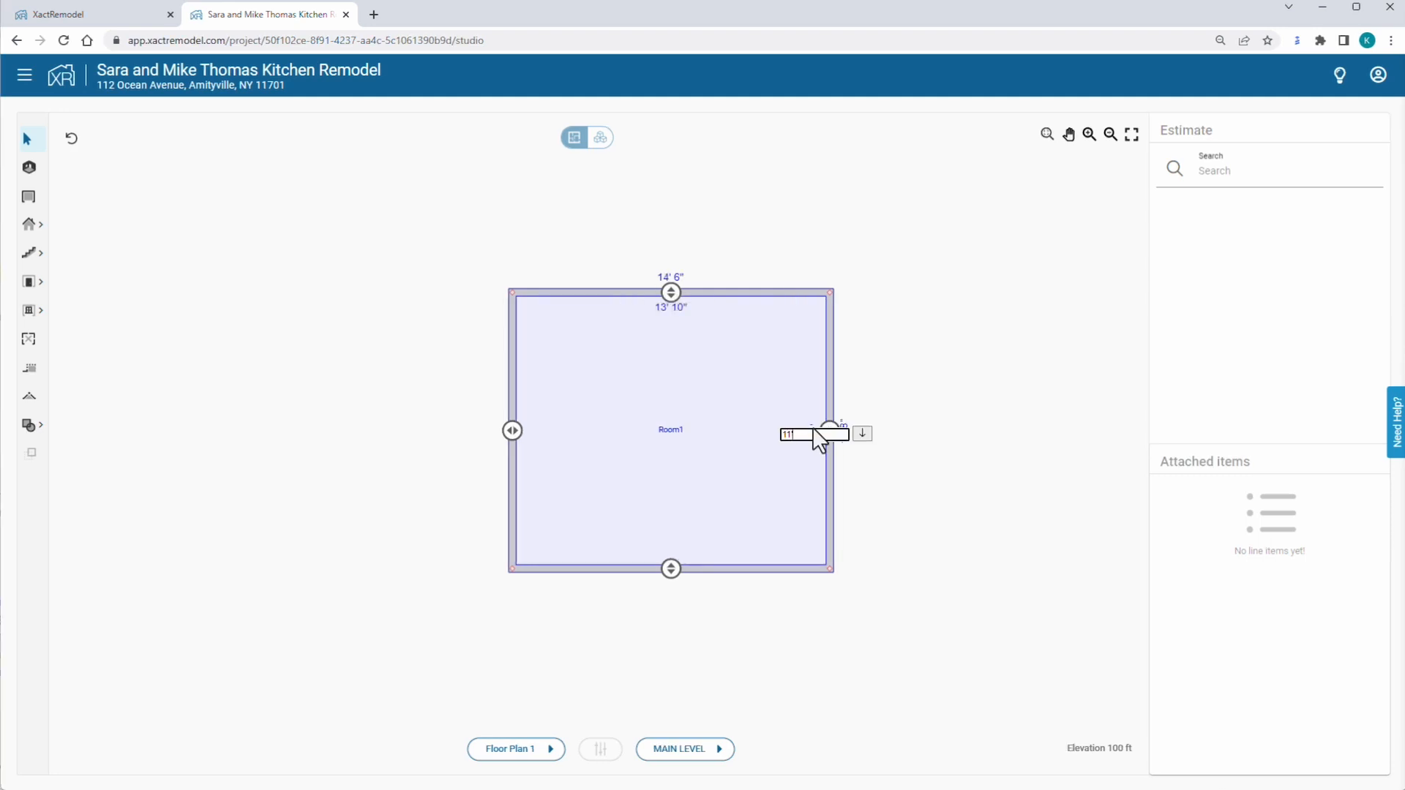
pyautogui.press('Return')
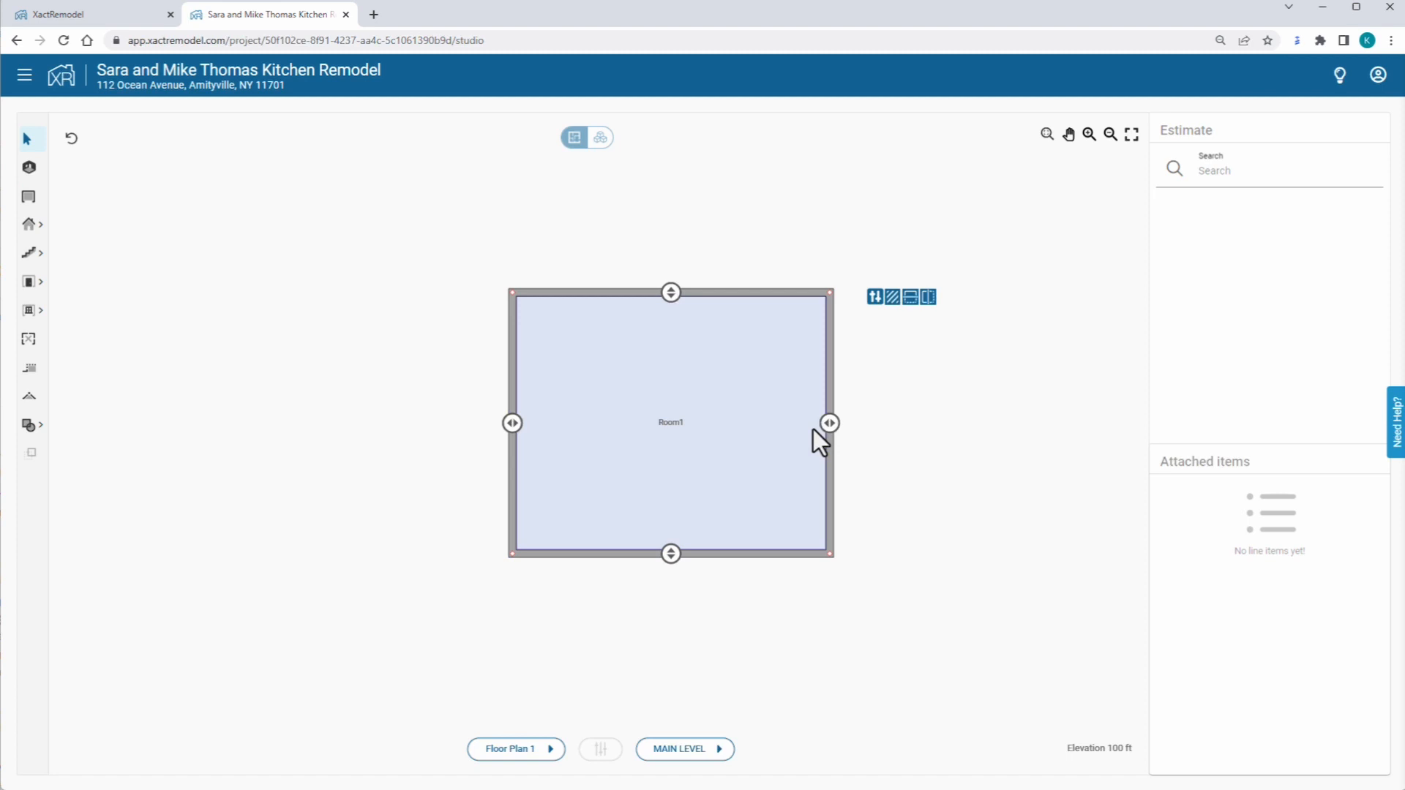
# Break Room1's left wall and push its upper segment in to form a 2' 4" by 2' 10" notch.
pyautogui.click(30, 370)
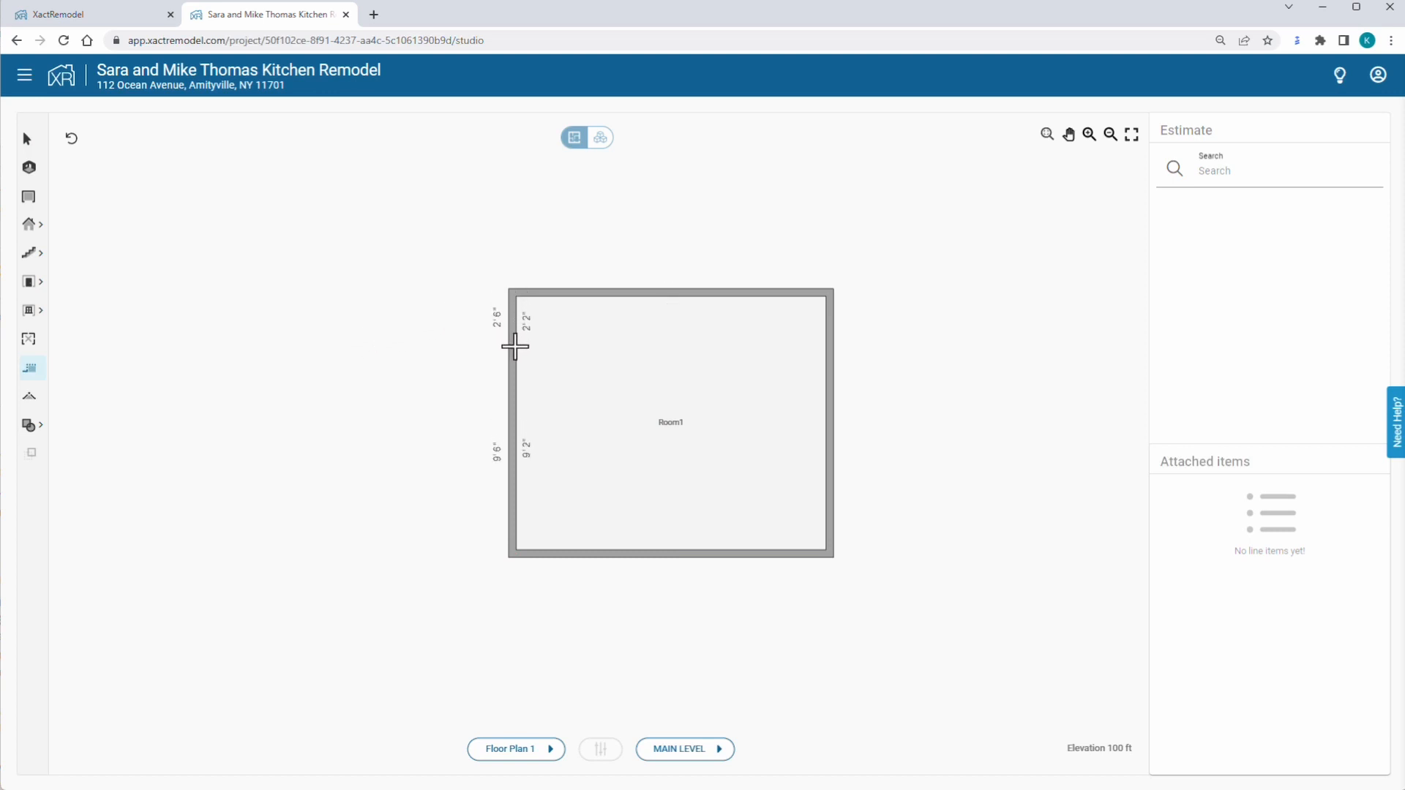
pyautogui.click(514, 357)
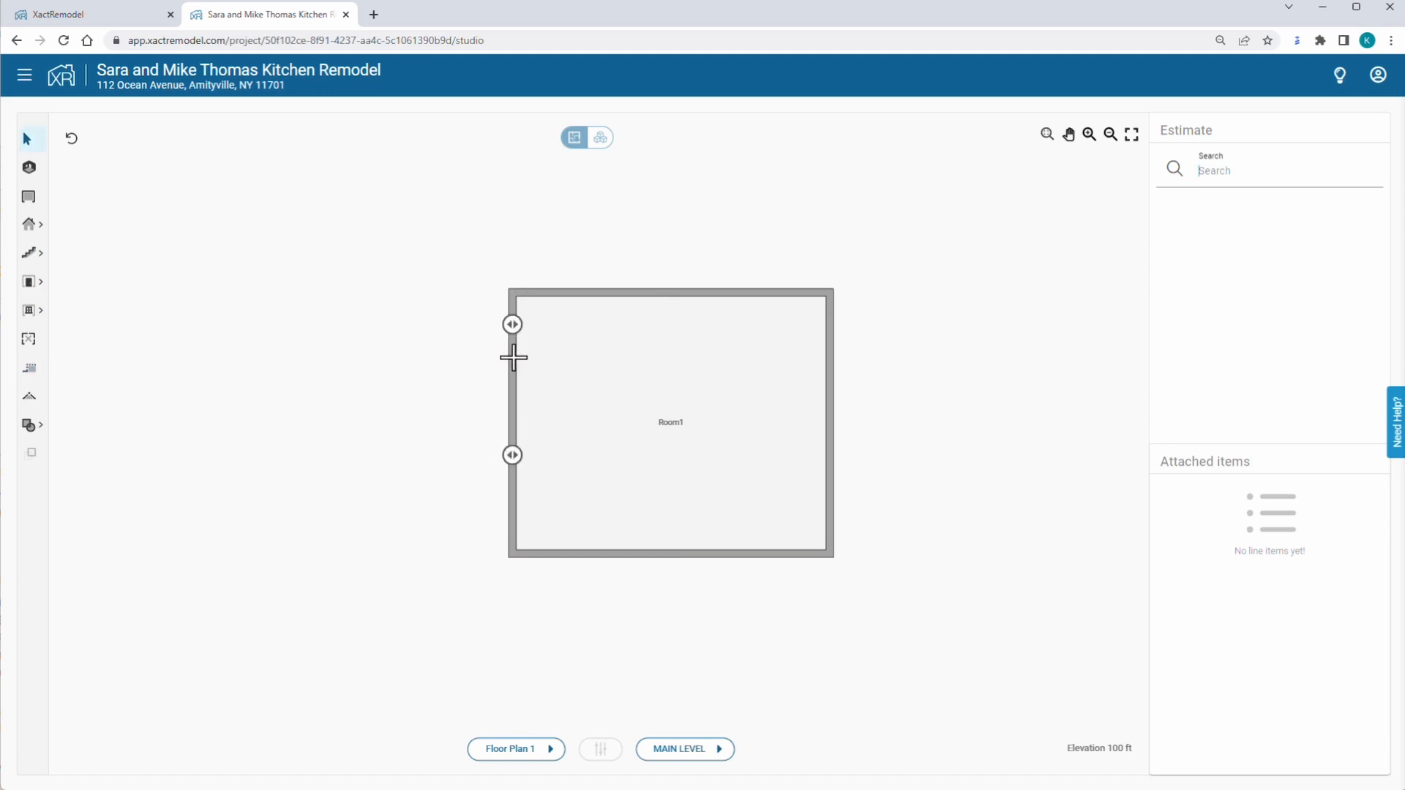
pyautogui.moveTo(516, 325); pyautogui.dragTo(568, 325)
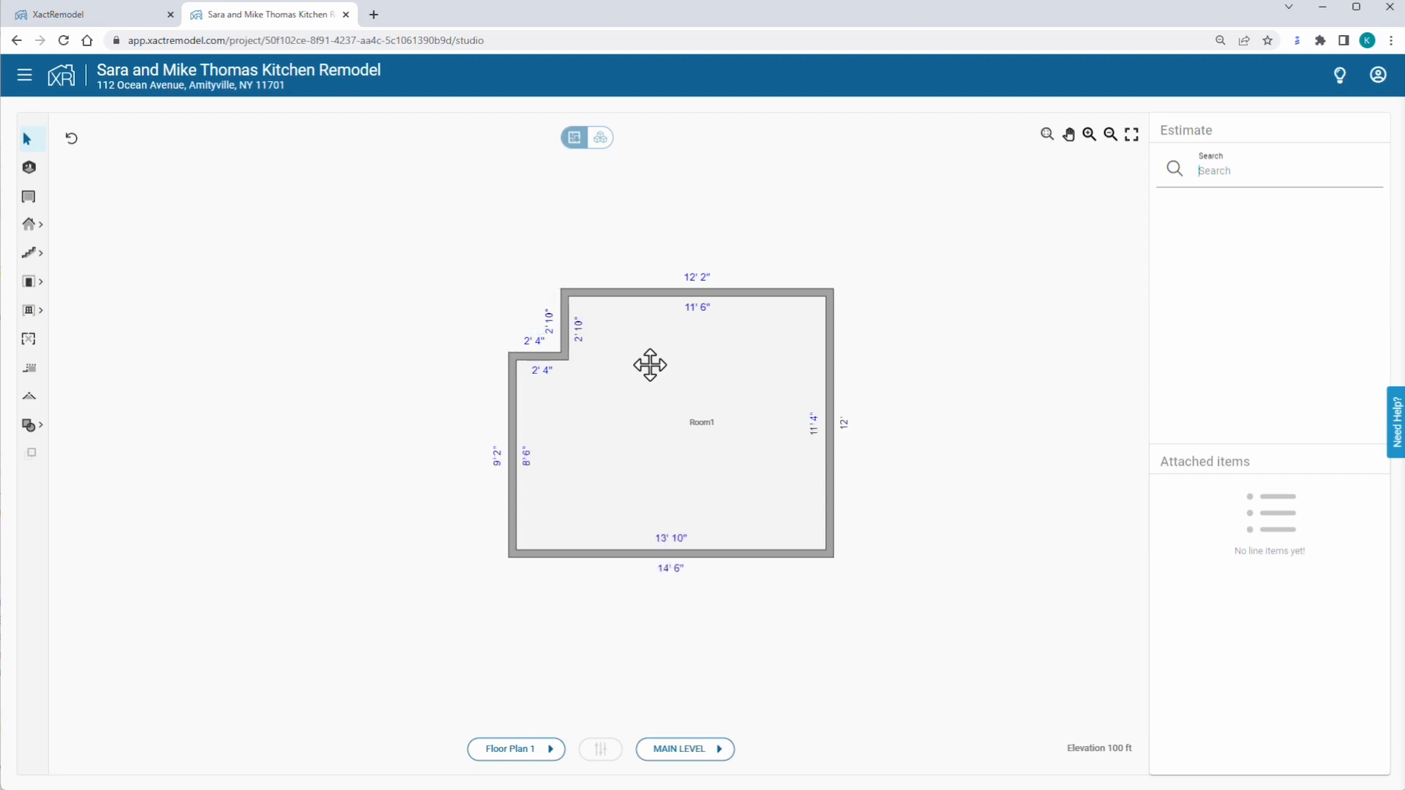
pyautogui.click(652, 367)
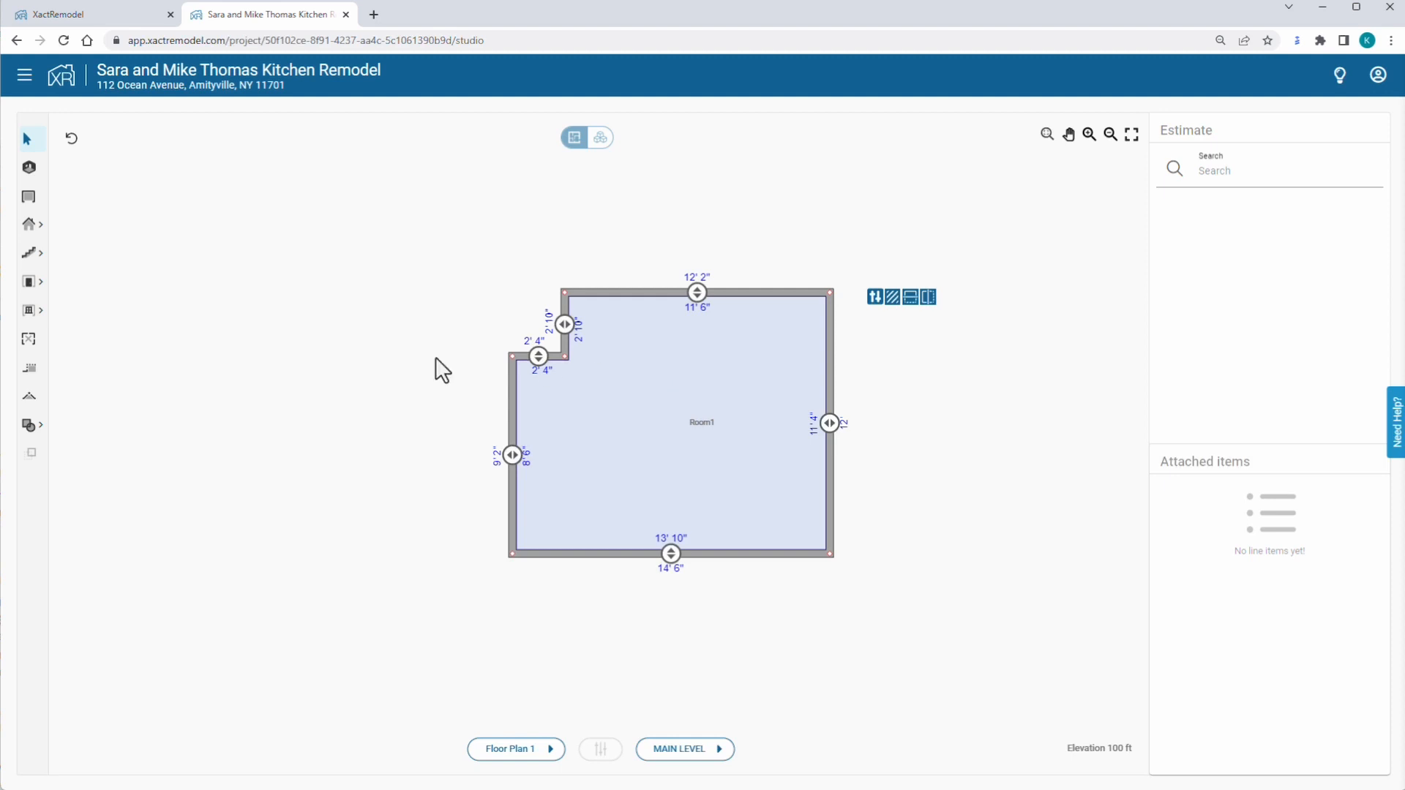
# Make Room1's top wall missing and add a 3' 6" opening 1' 8" down the right wall.
pyautogui.click(30, 341)
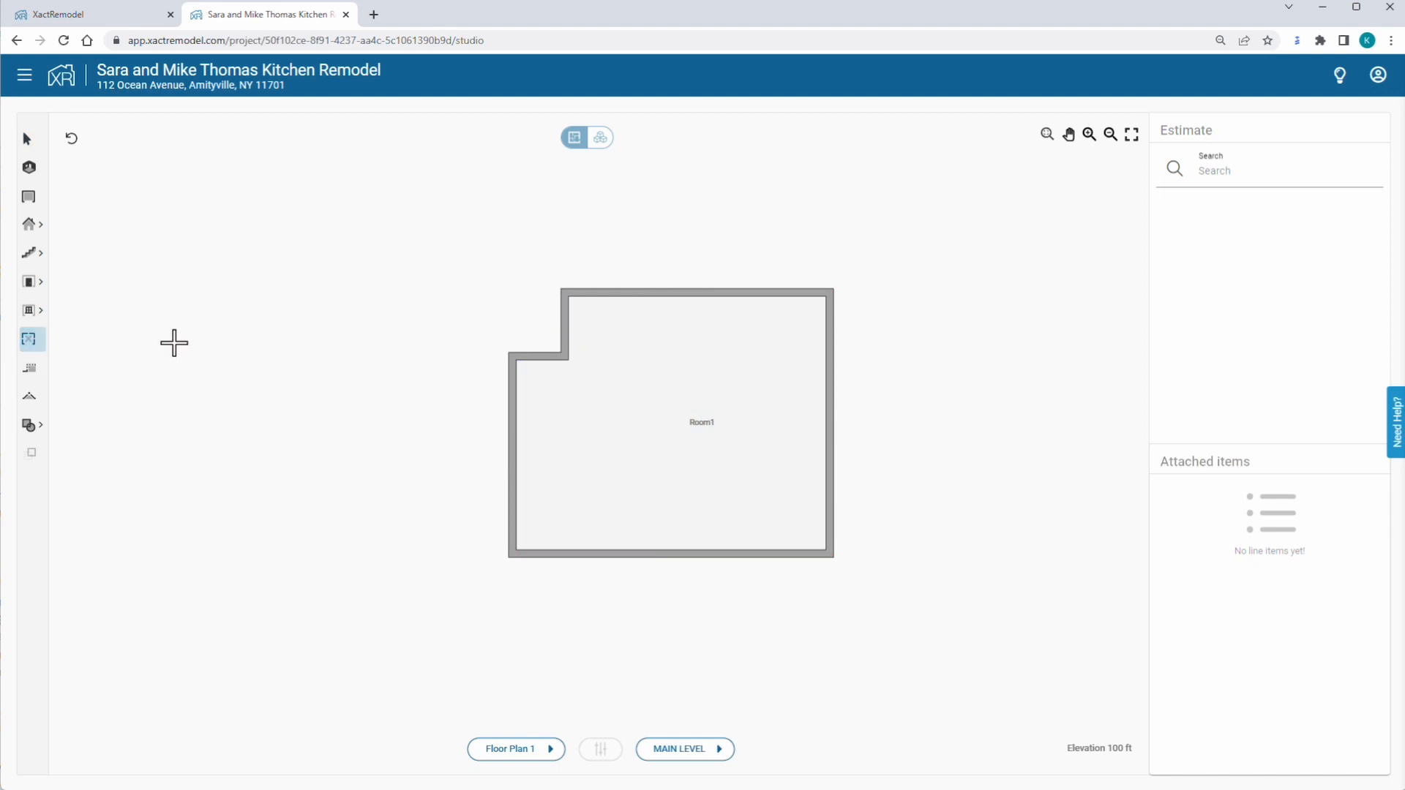
pyautogui.click(679, 293)
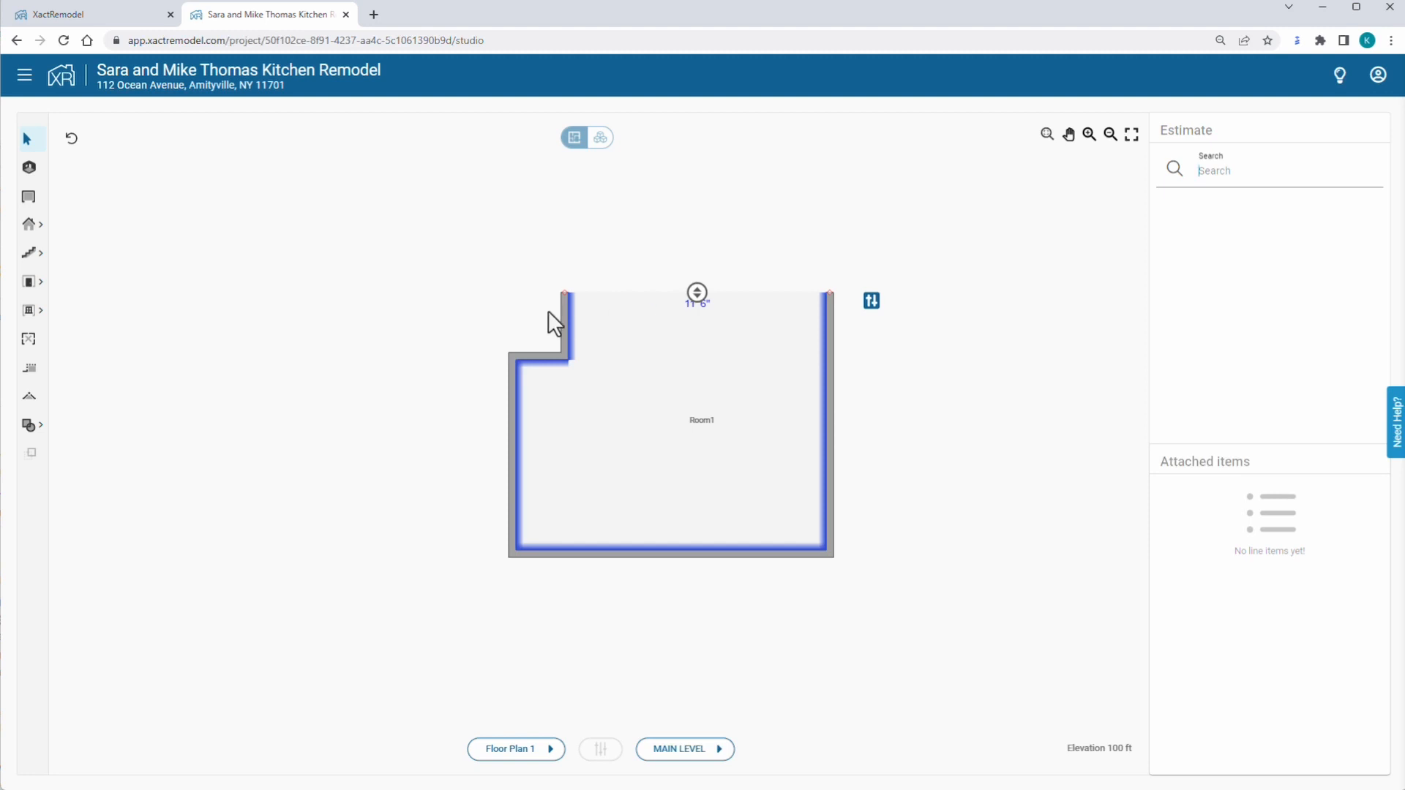
pyautogui.click(28, 341)
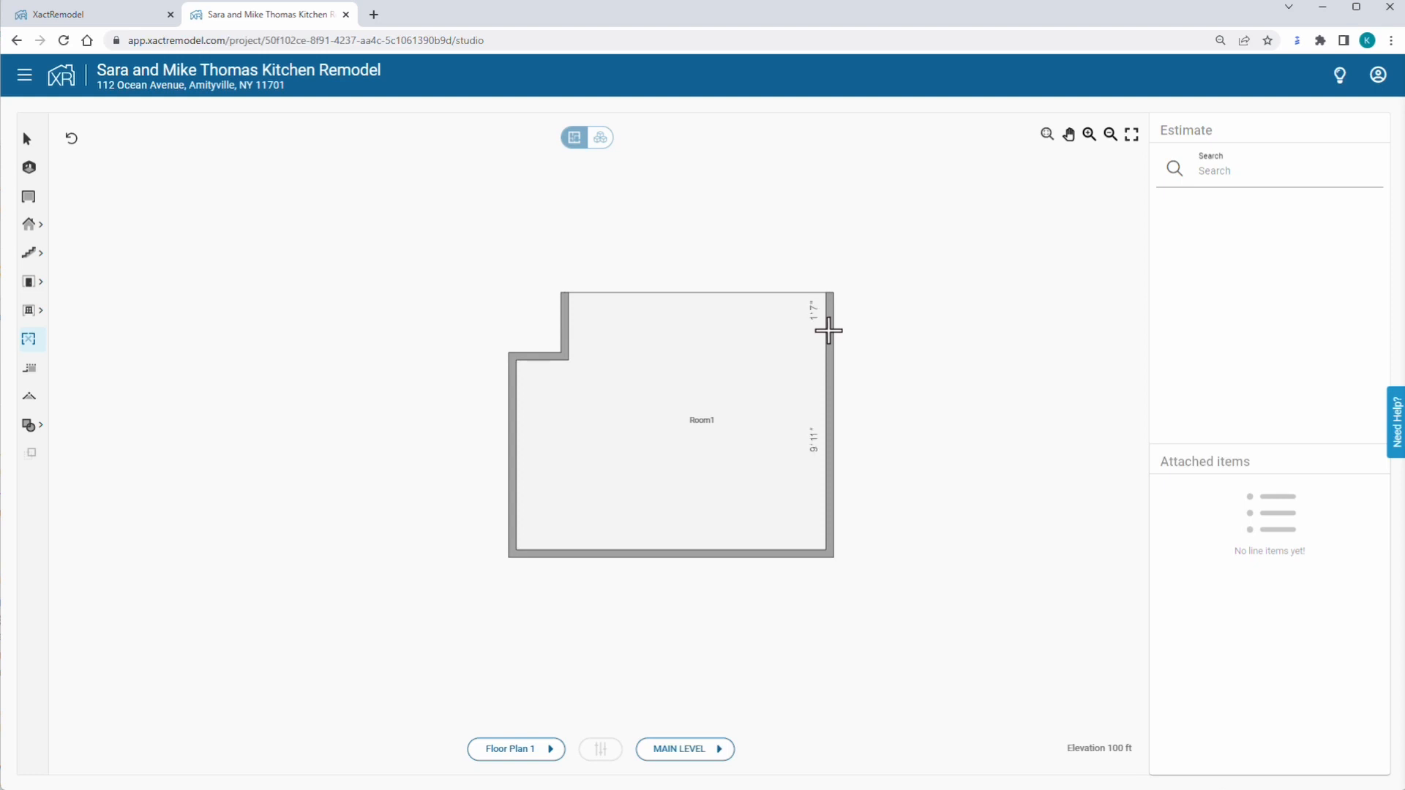
pyautogui.click(827, 333)
pyautogui.click(828, 409)
# Change the right-wall opening's height from 6' 8" to 8.
pyautogui.click(871, 338)
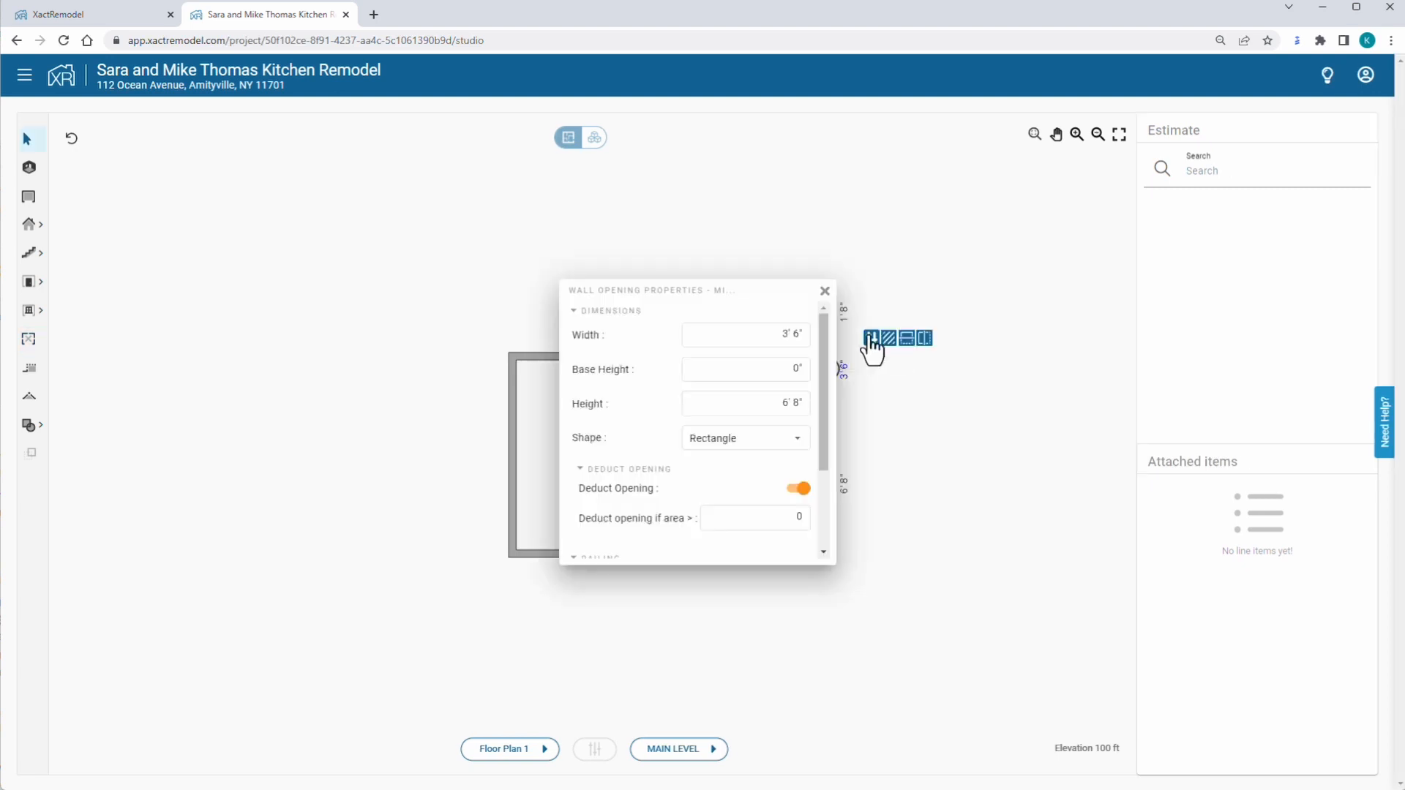
pyautogui.scroll(-1, 825, 378)
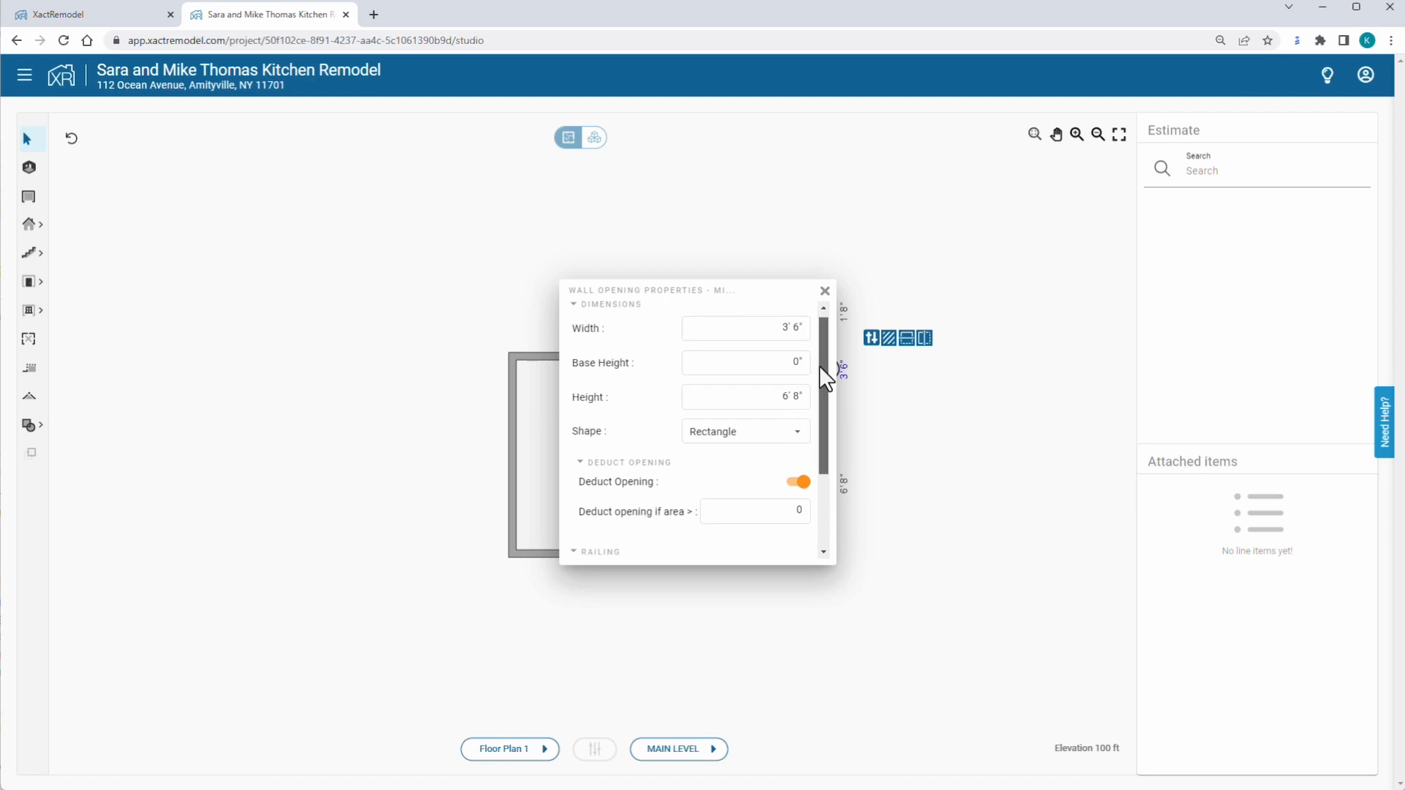
pyautogui.scroll(-2, 825, 379)
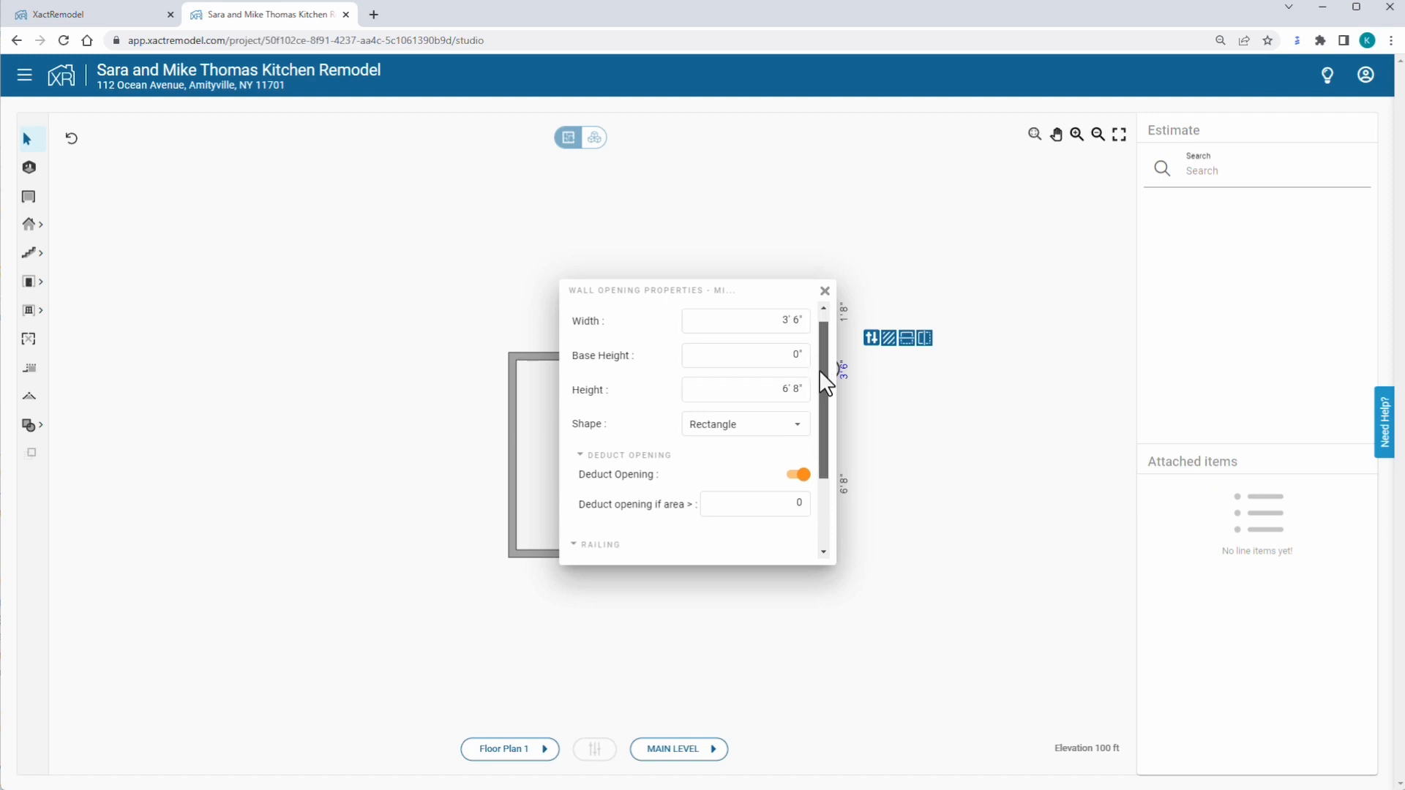
pyautogui.click(775, 395)
pyautogui.moveTo(775, 394); pyautogui.dragTo(809, 393)
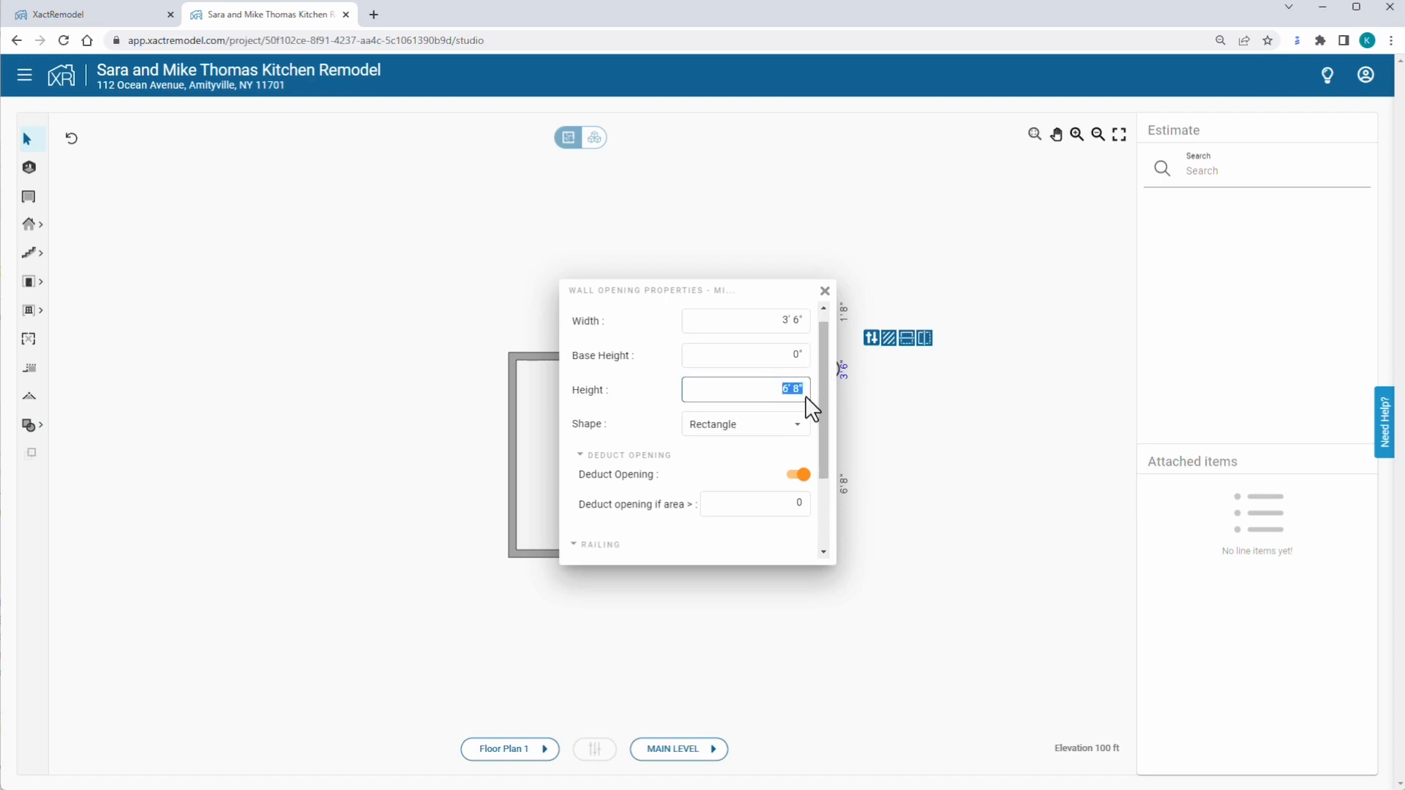
pyautogui.write('8')
pyautogui.press('Return')
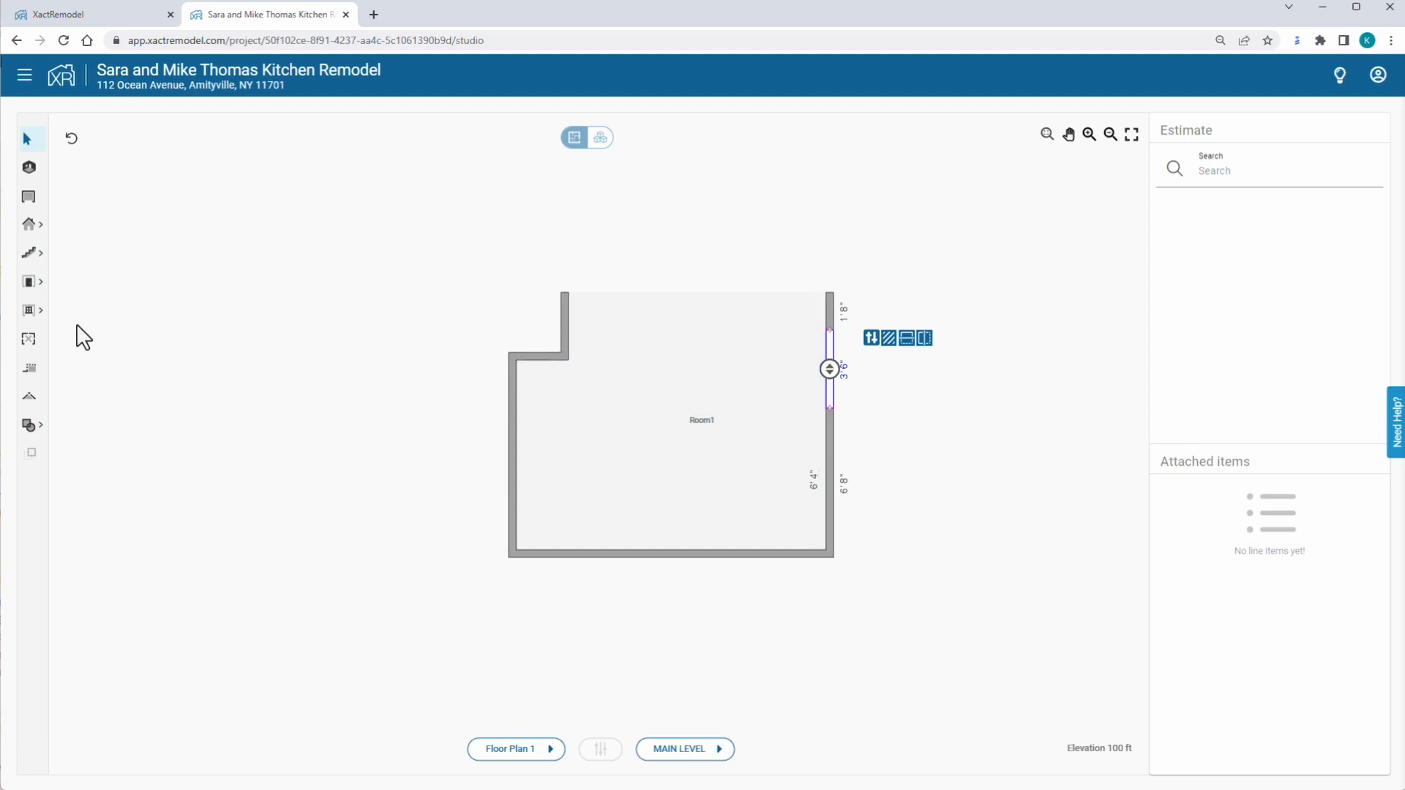
# Place a horizontal sliding window on Room1's bottom wall.
pyautogui.click(42, 321)
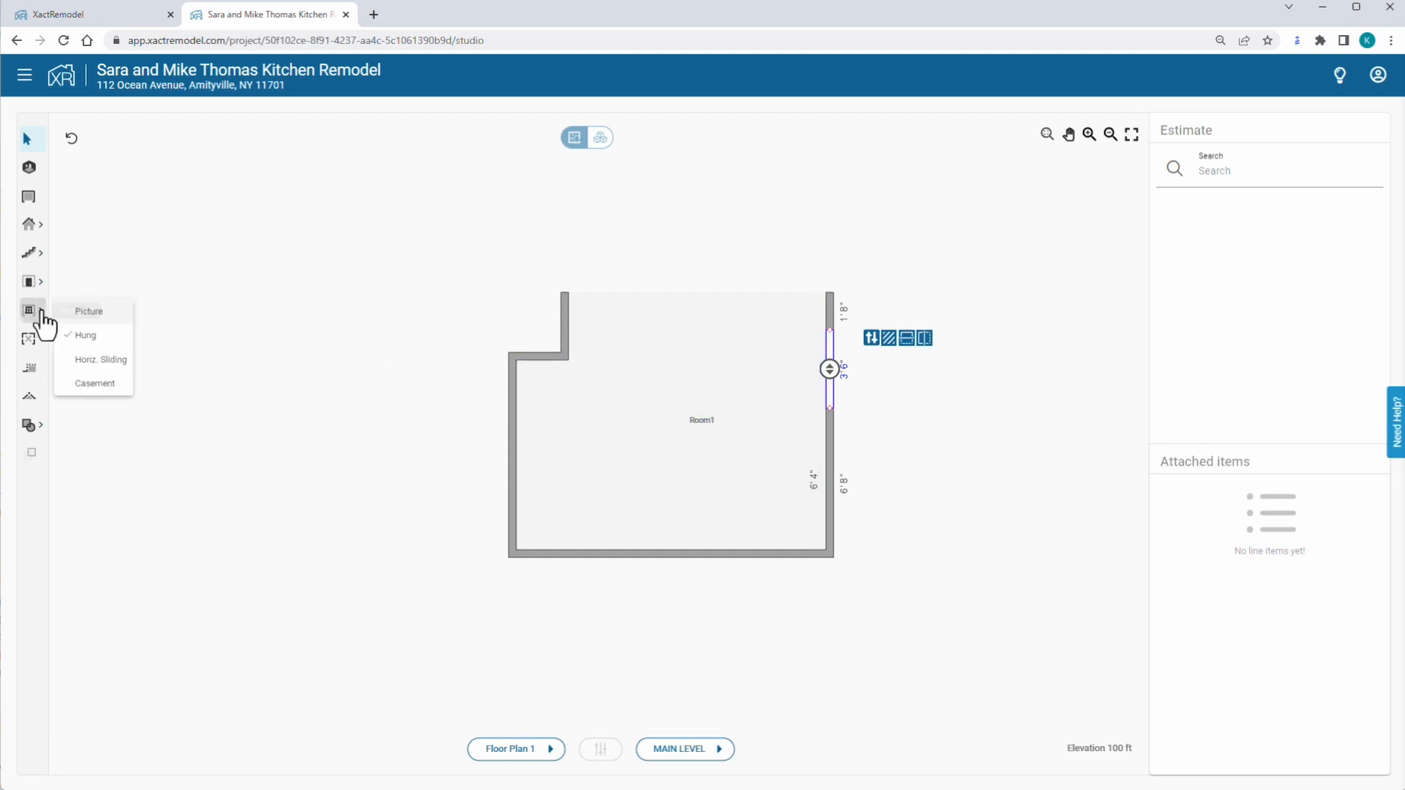
pyautogui.click(103, 368)
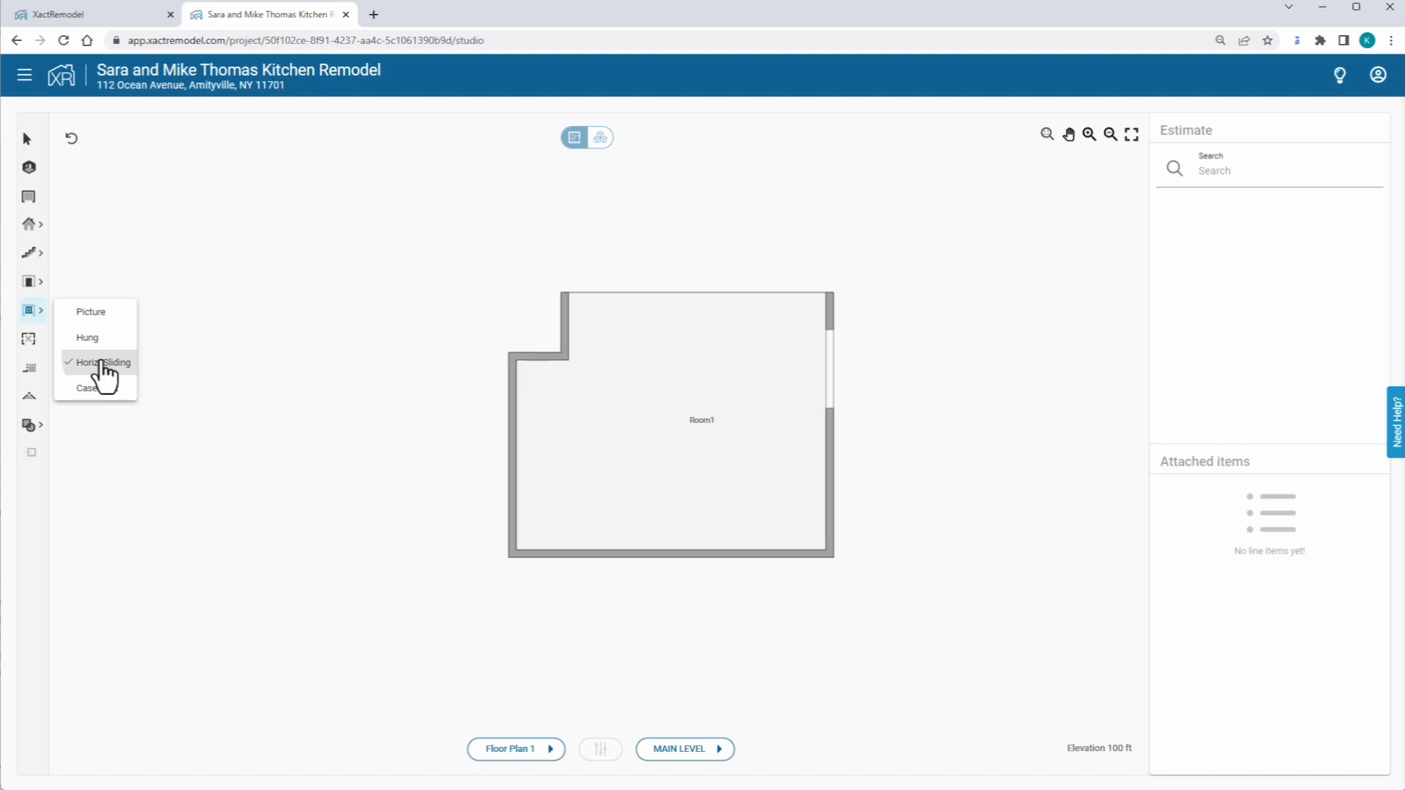
pyautogui.click(103, 368)
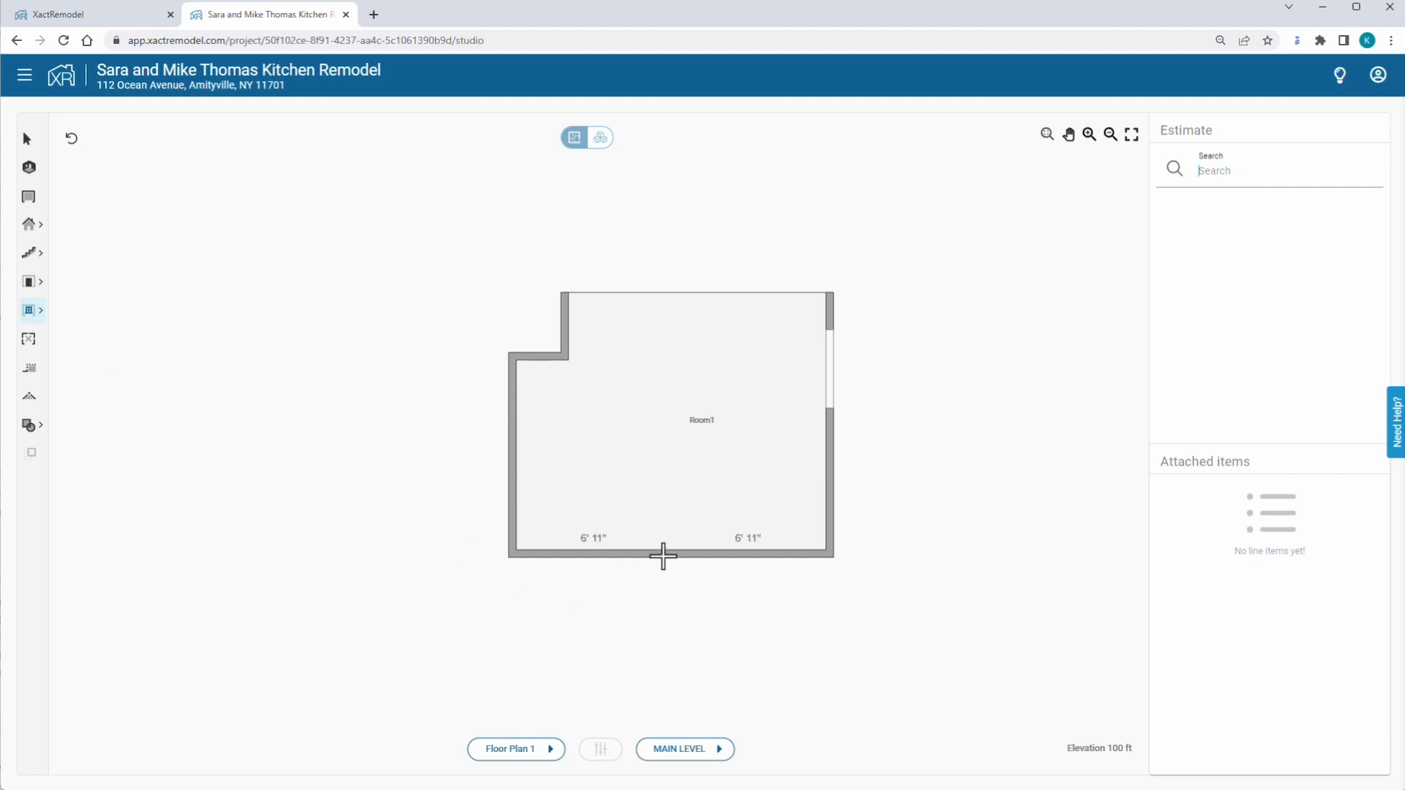
pyautogui.click(663, 556)
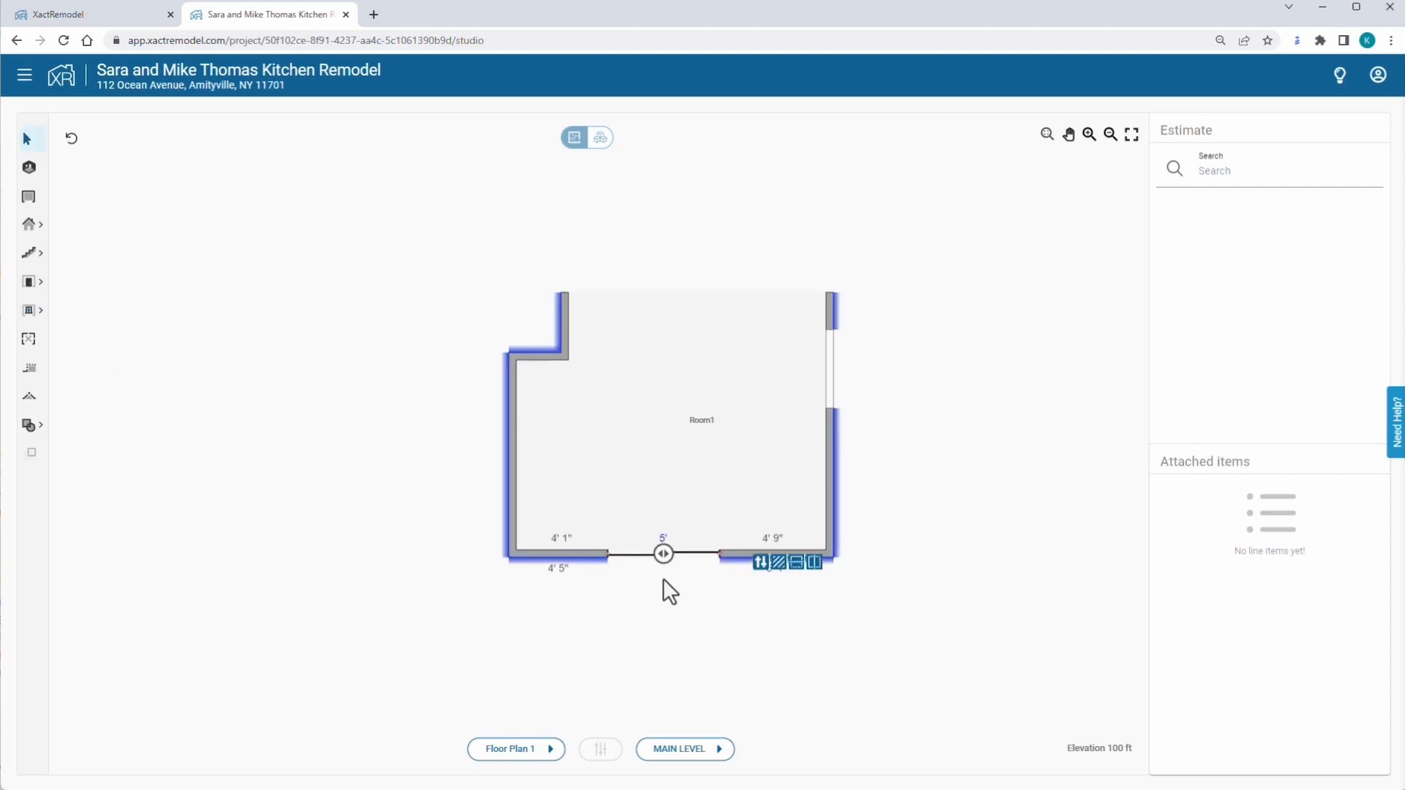
# Give the window a 4' width, 3' 6" base height and 3' 4" height.
pyautogui.click(761, 563)
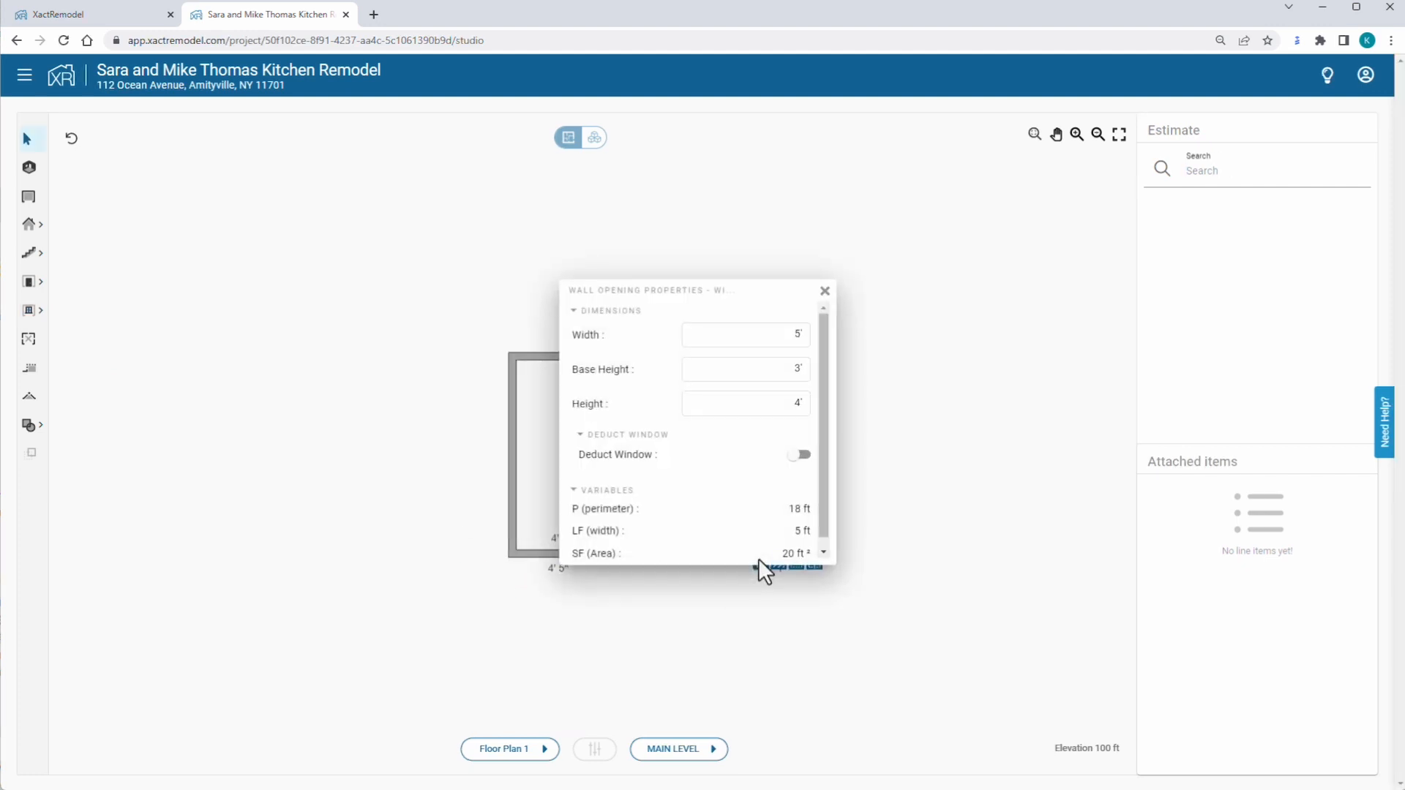
pyautogui.click(794, 335)
pyautogui.write('4')
pyautogui.press('Tab')
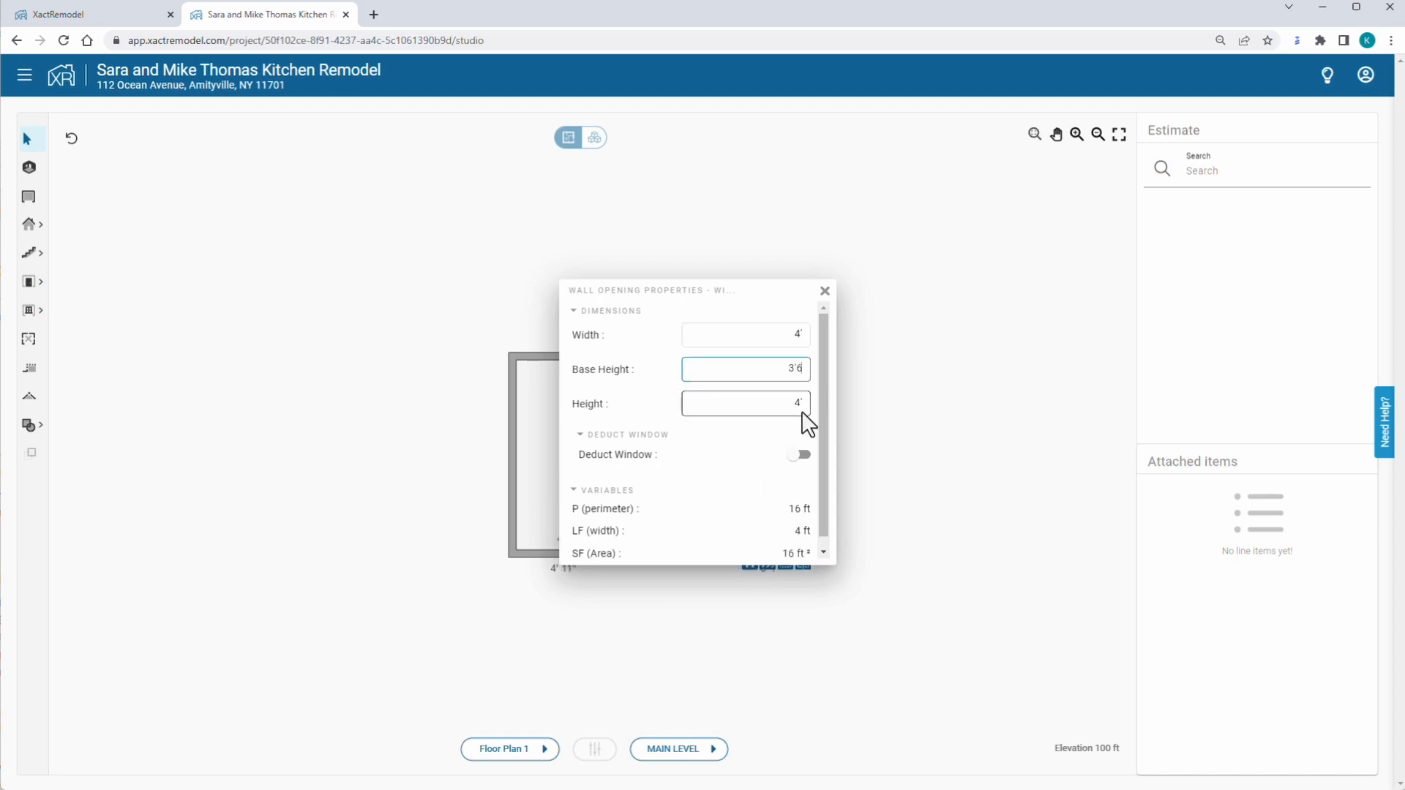
pyautogui.write("3'6")
pyautogui.press('Tab')
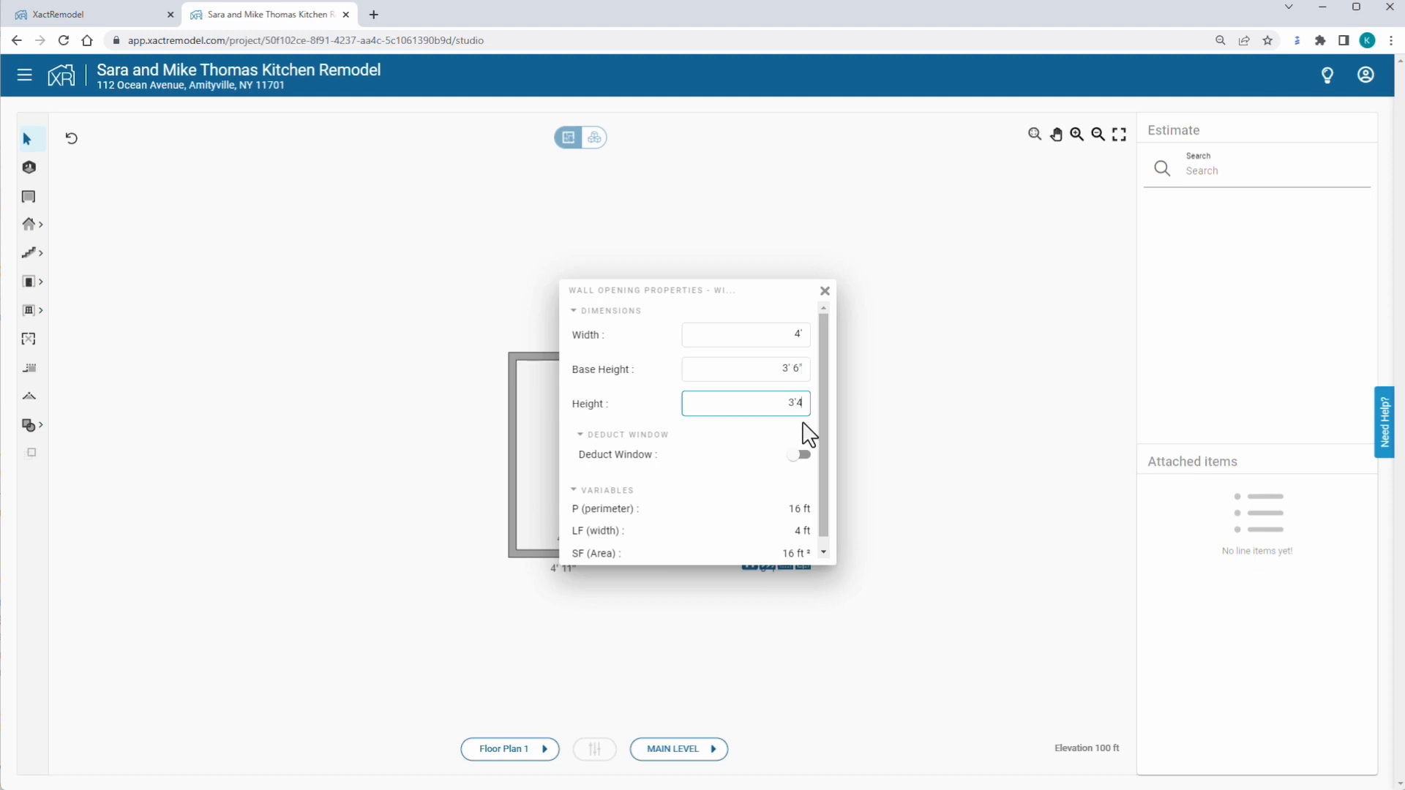
pyautogui.click(849, 434)
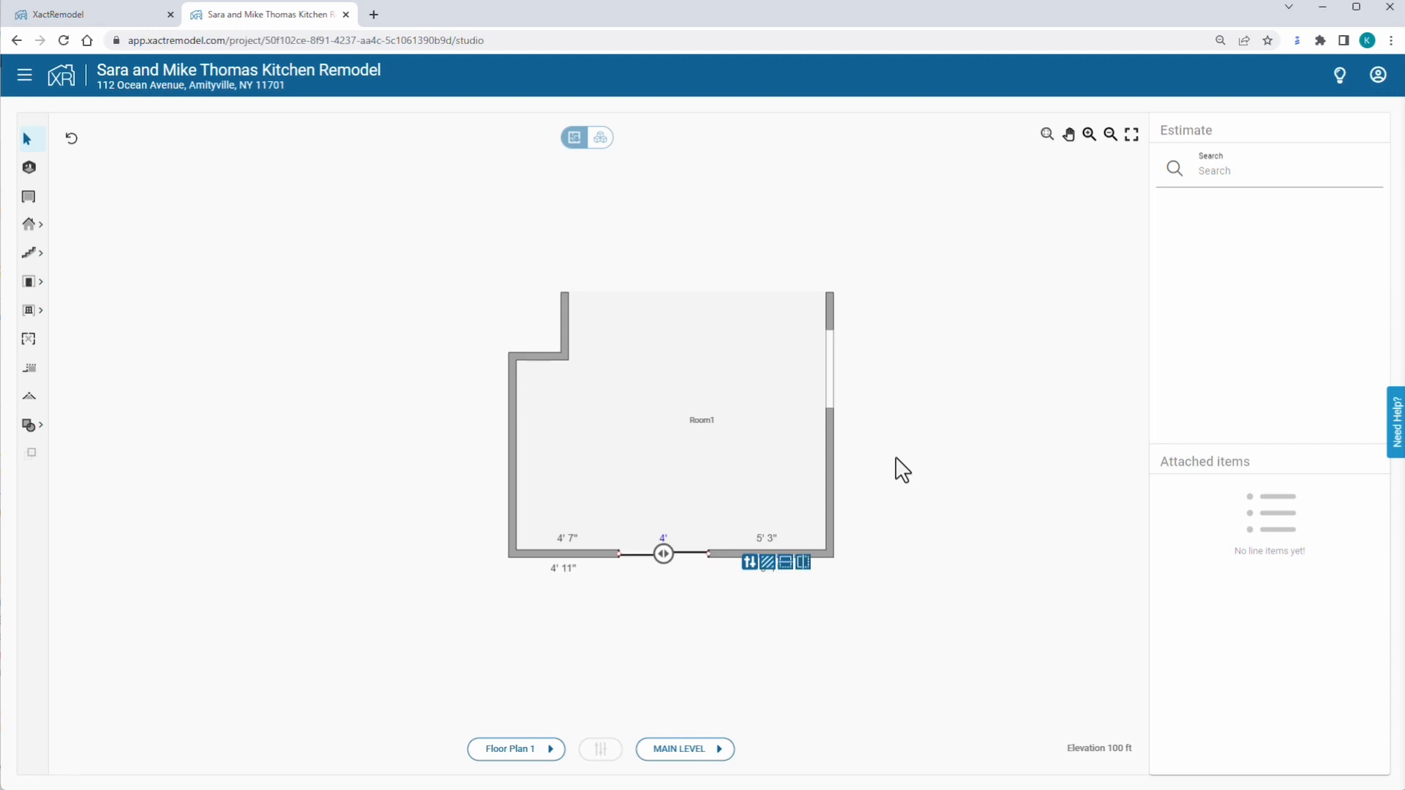
# Rename the room to Kitchen.
pyautogui.click(704, 419)
pyautogui.doubleClick(703, 420)
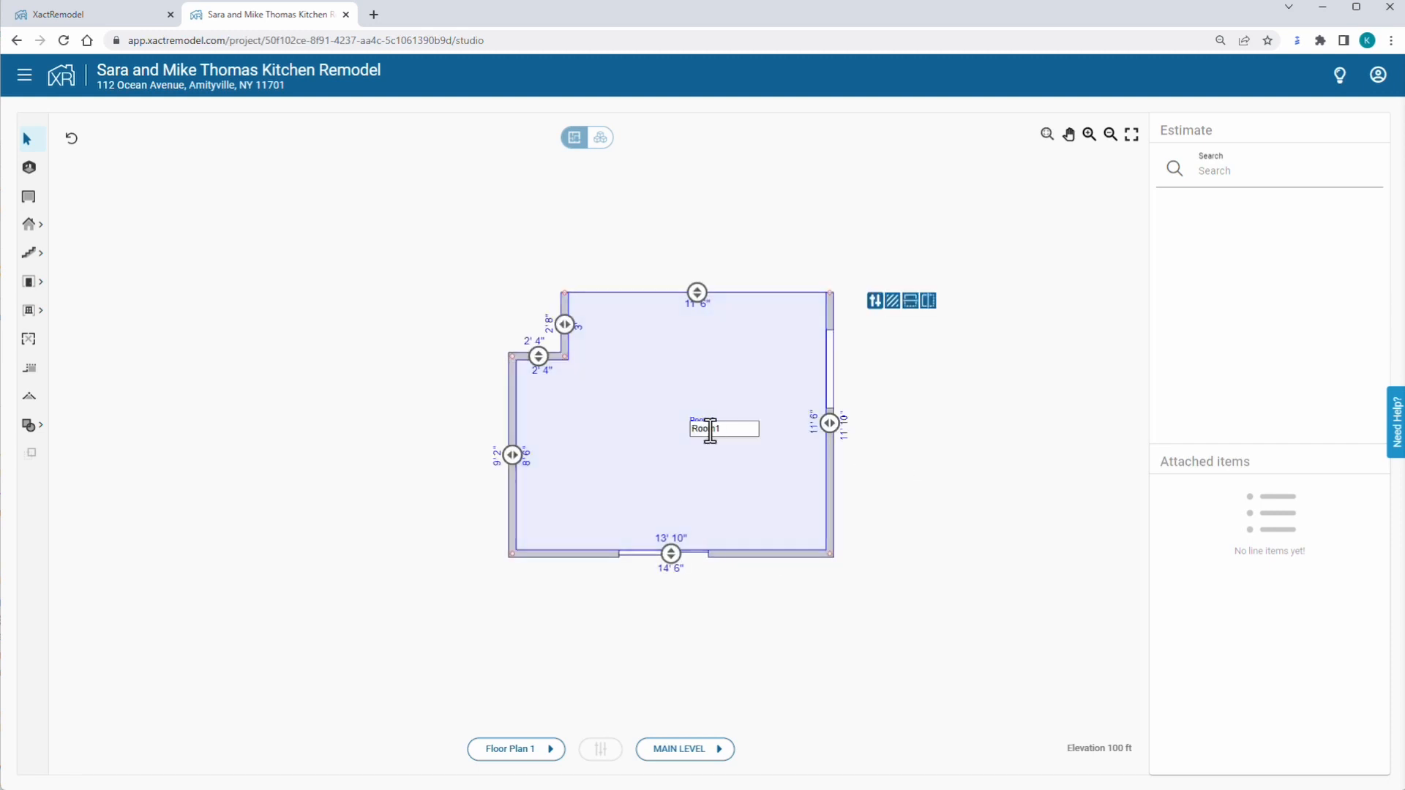
pyautogui.write('Kitchen')
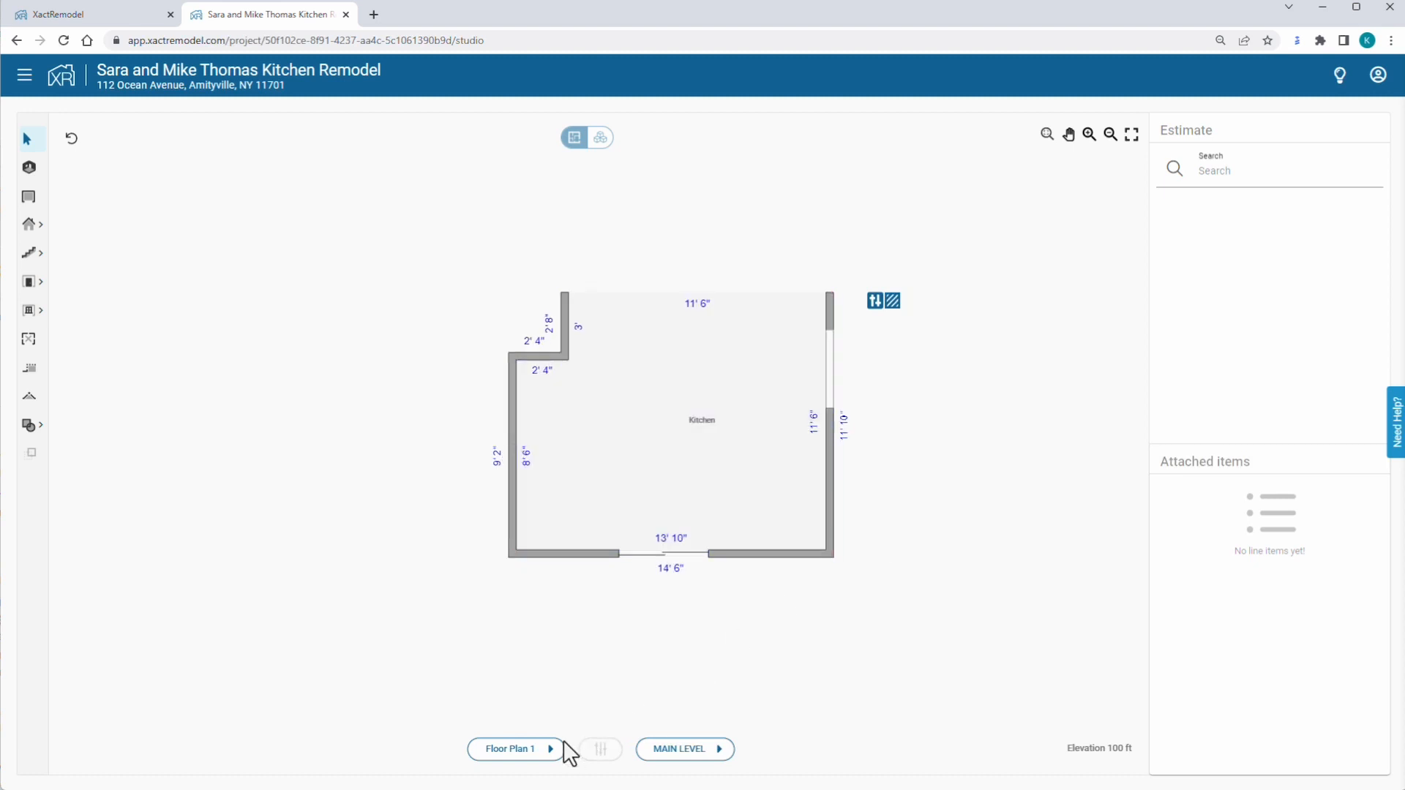
# Rename Floor Plan 1 to 'Kitchen Remodel'.
pyautogui.click(524, 753)
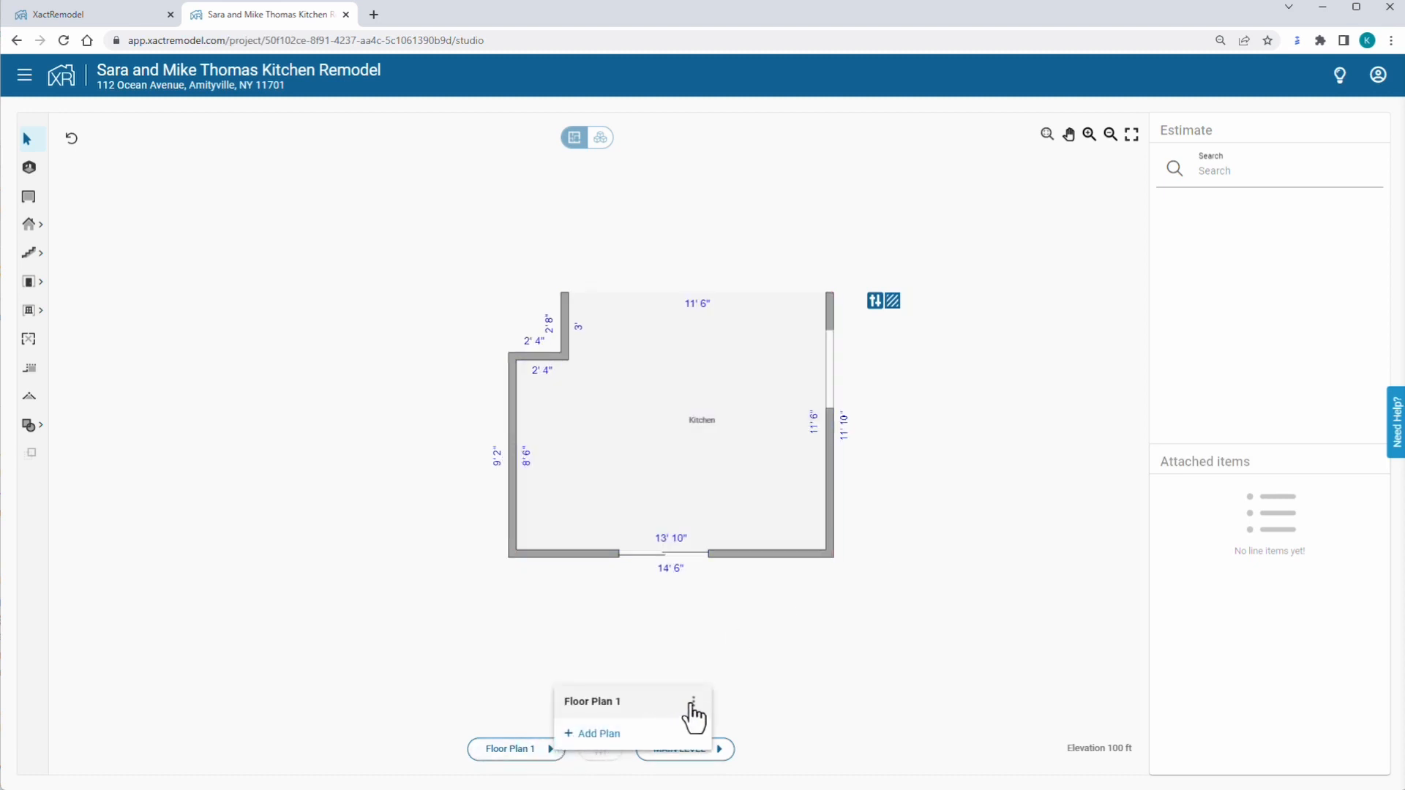
pyautogui.click(693, 704)
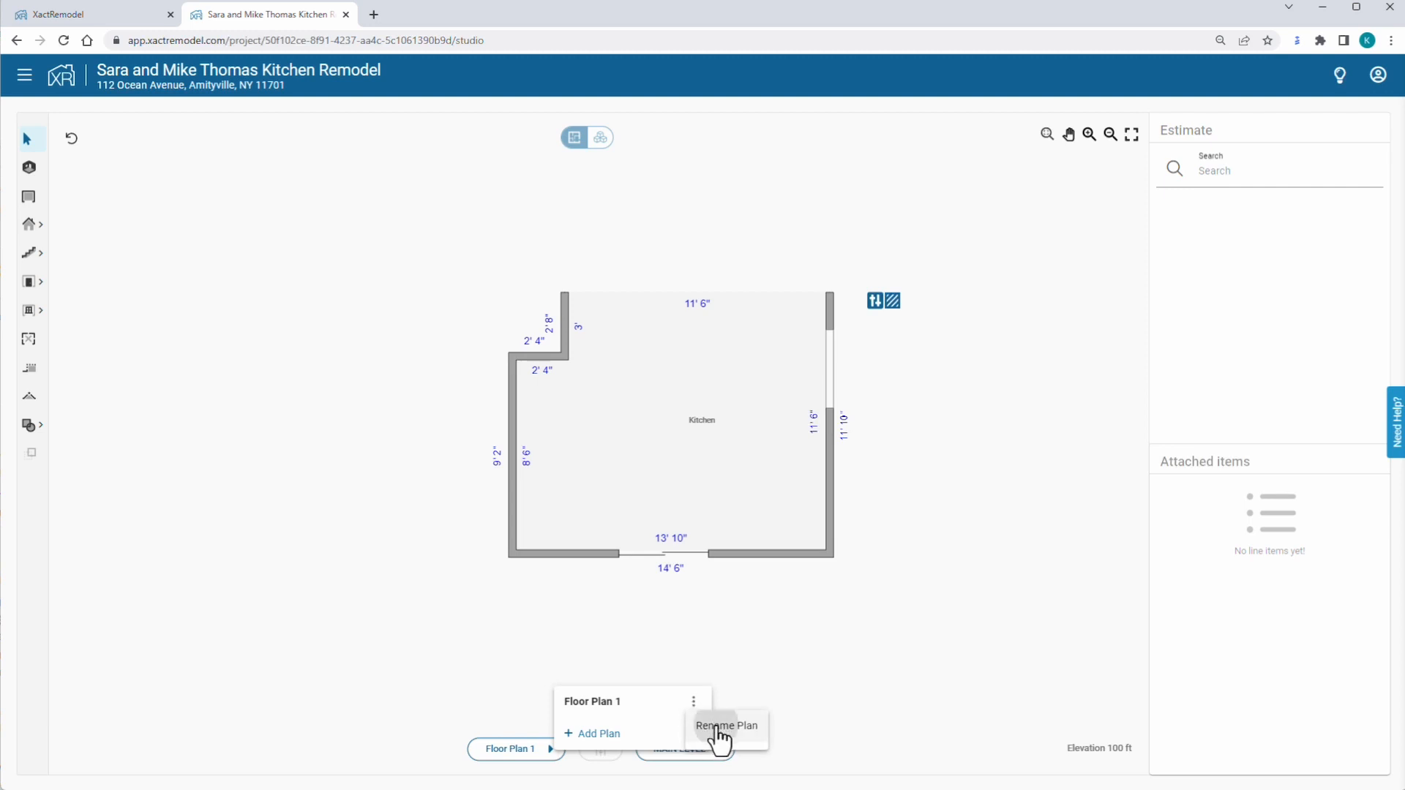
pyautogui.click(717, 726)
pyautogui.moveTo(636, 694); pyautogui.dragTo(560, 692)
pyautogui.write('K')
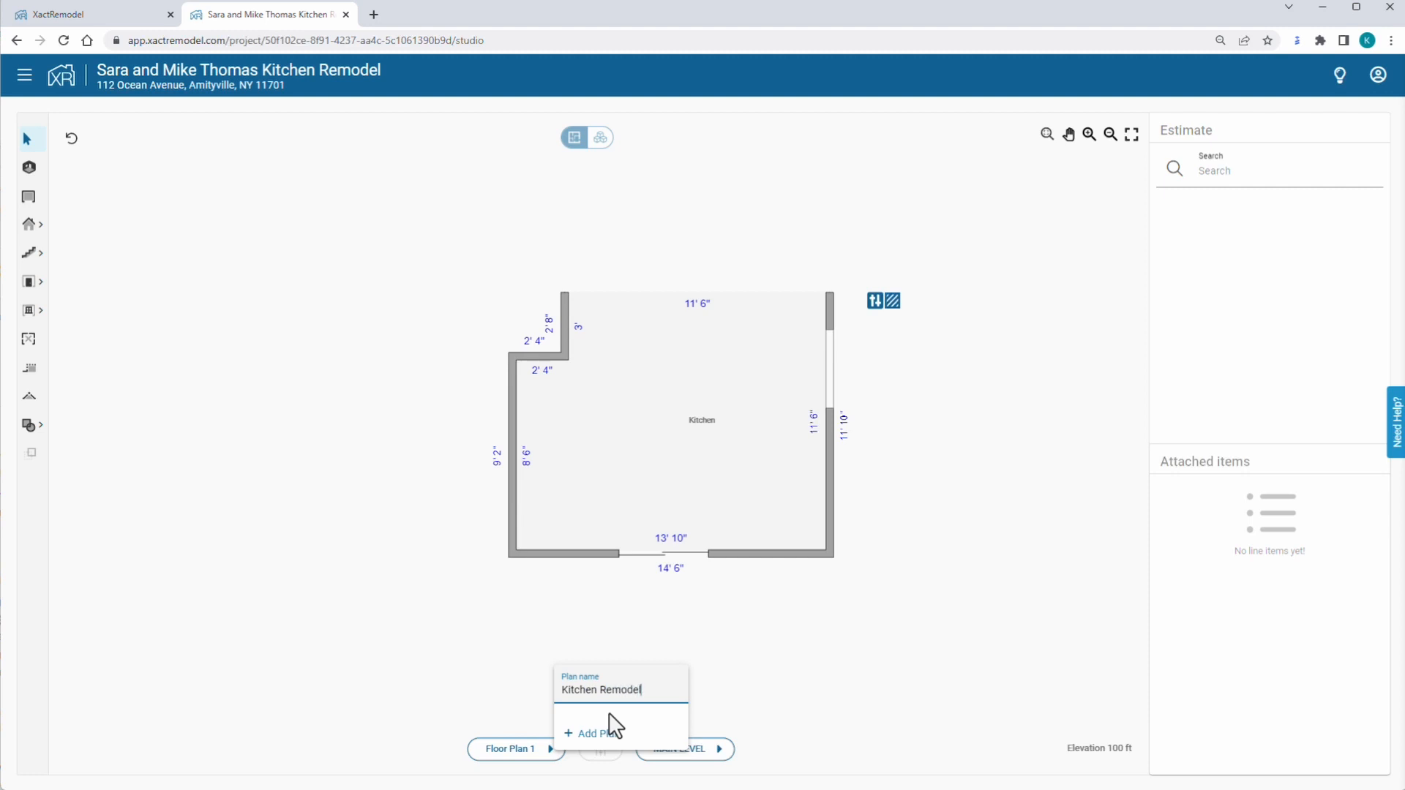
pyautogui.write('itchen Remodel')
pyautogui.press('Return')
pyautogui.click(295, 396)
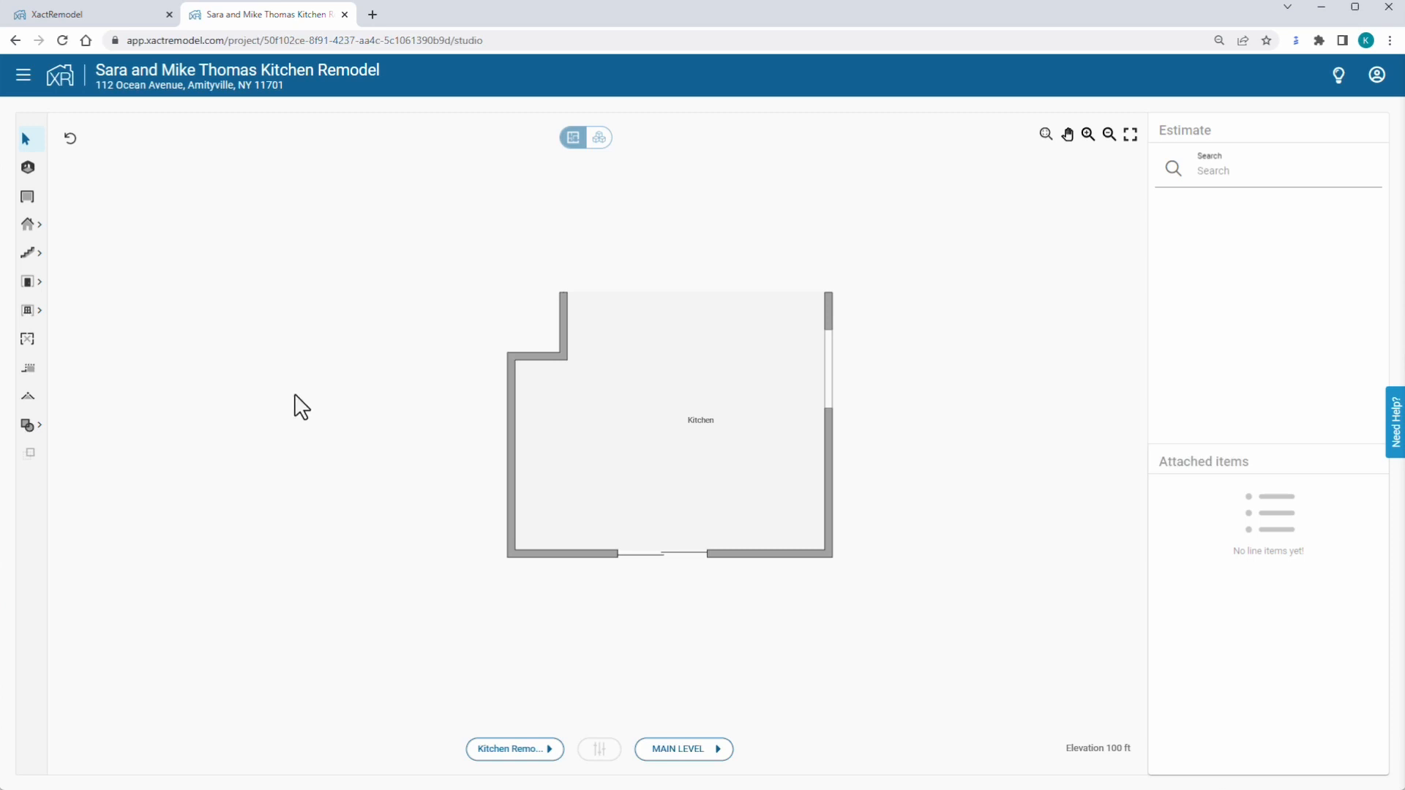
# Go to the Kitchen room's estimate under Kitchen Remodel > Main Level.
pyautogui.click(23, 76)
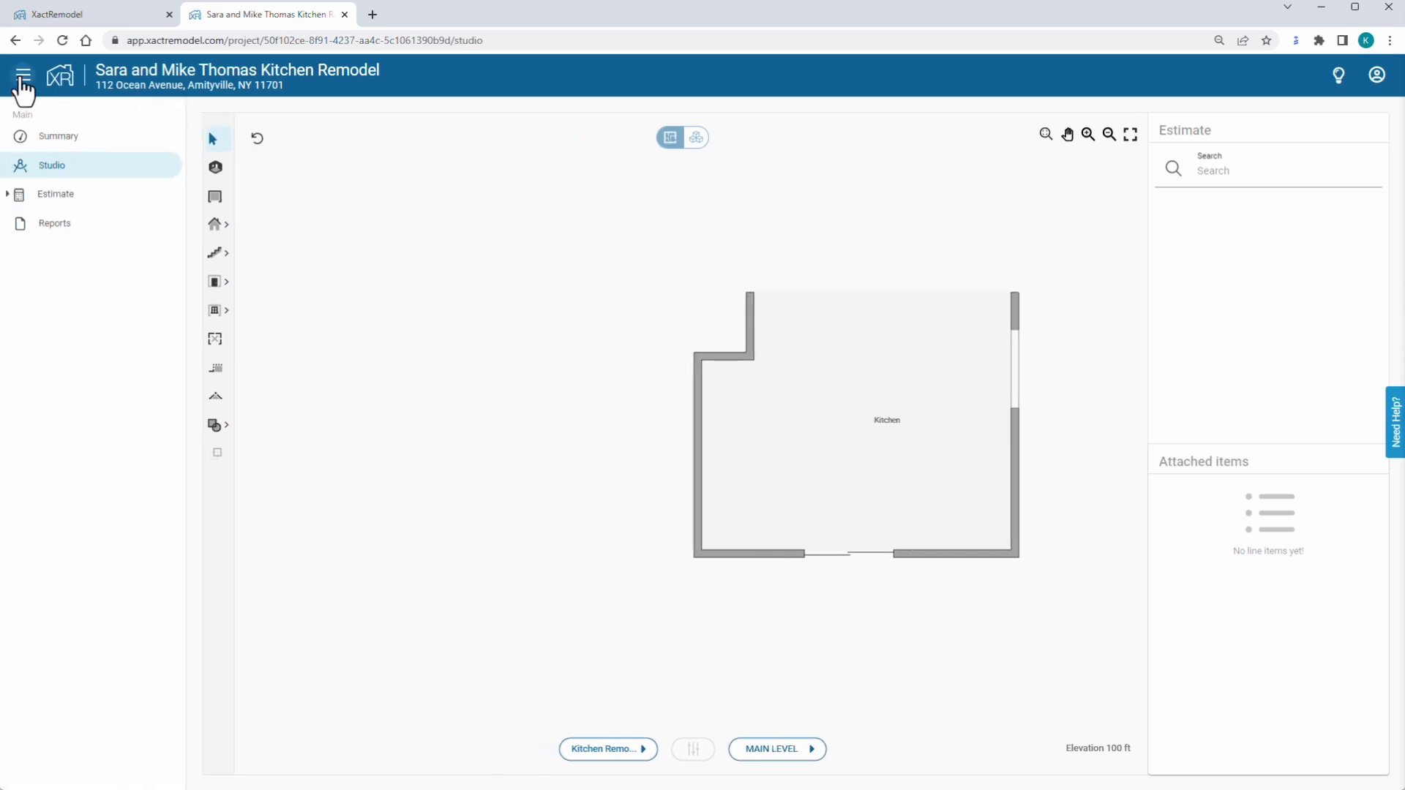
pyautogui.click(20, 194)
pyautogui.click(76, 278)
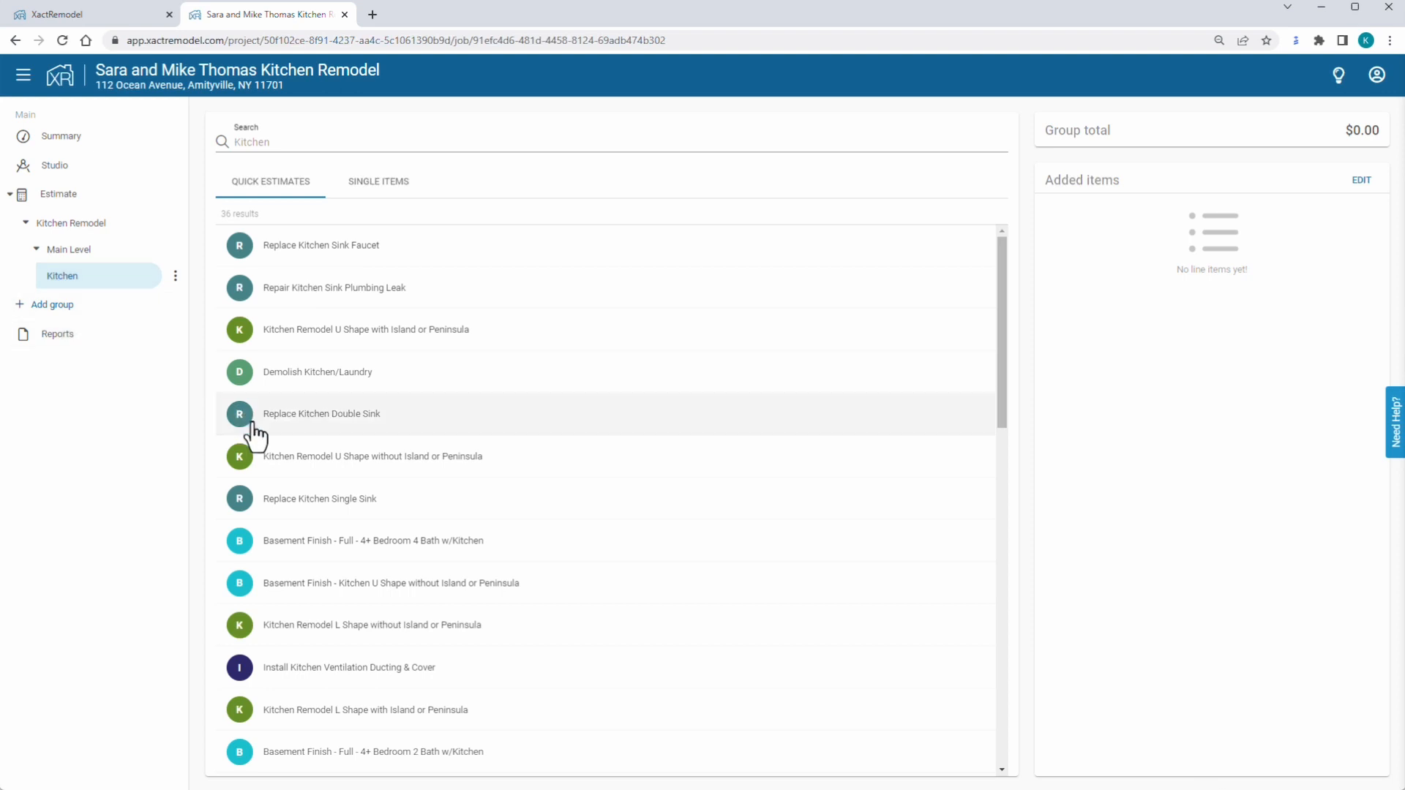
# Add the L Shape without Island or Peninsula quick estimate's 40 items at High quality.
pyautogui.click(359, 634)
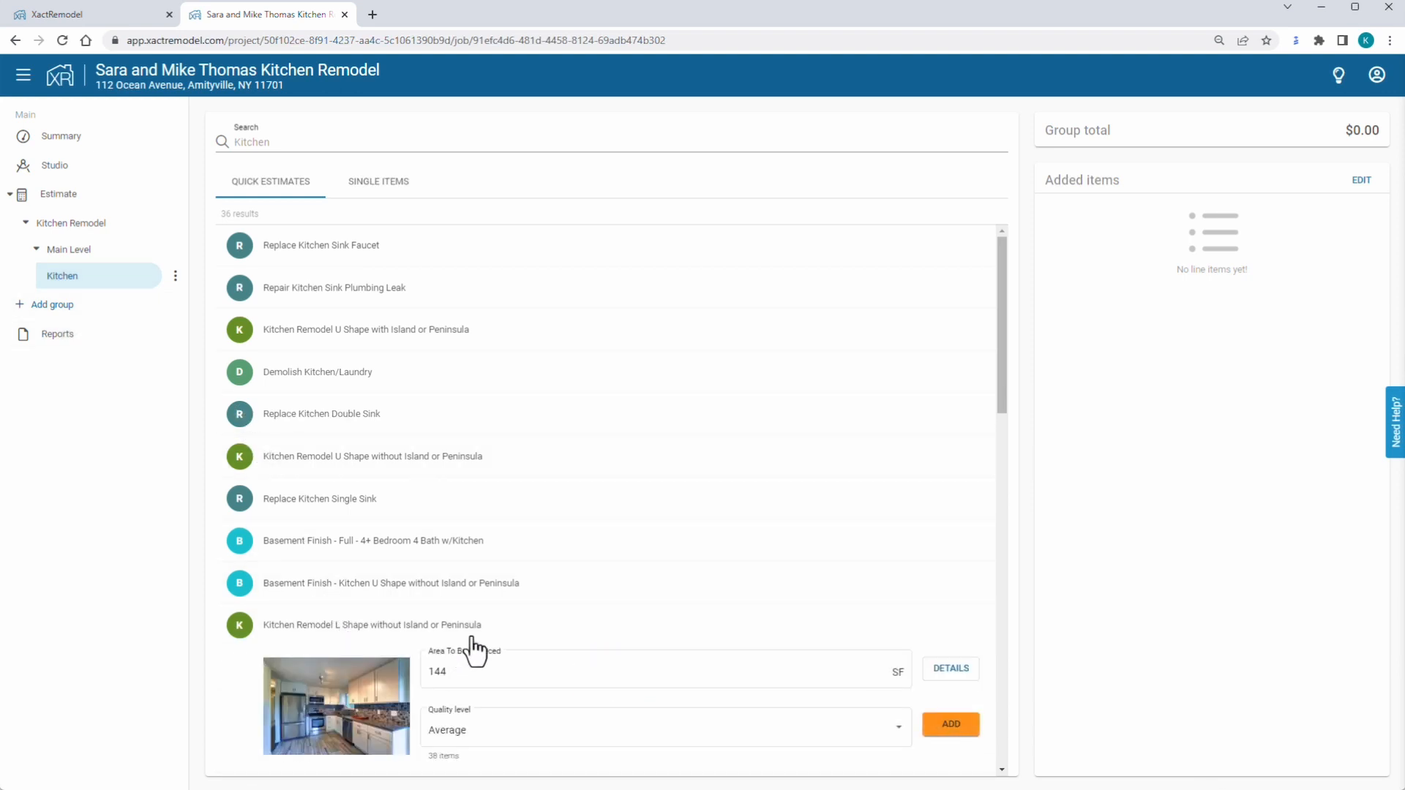
pyautogui.click(950, 668)
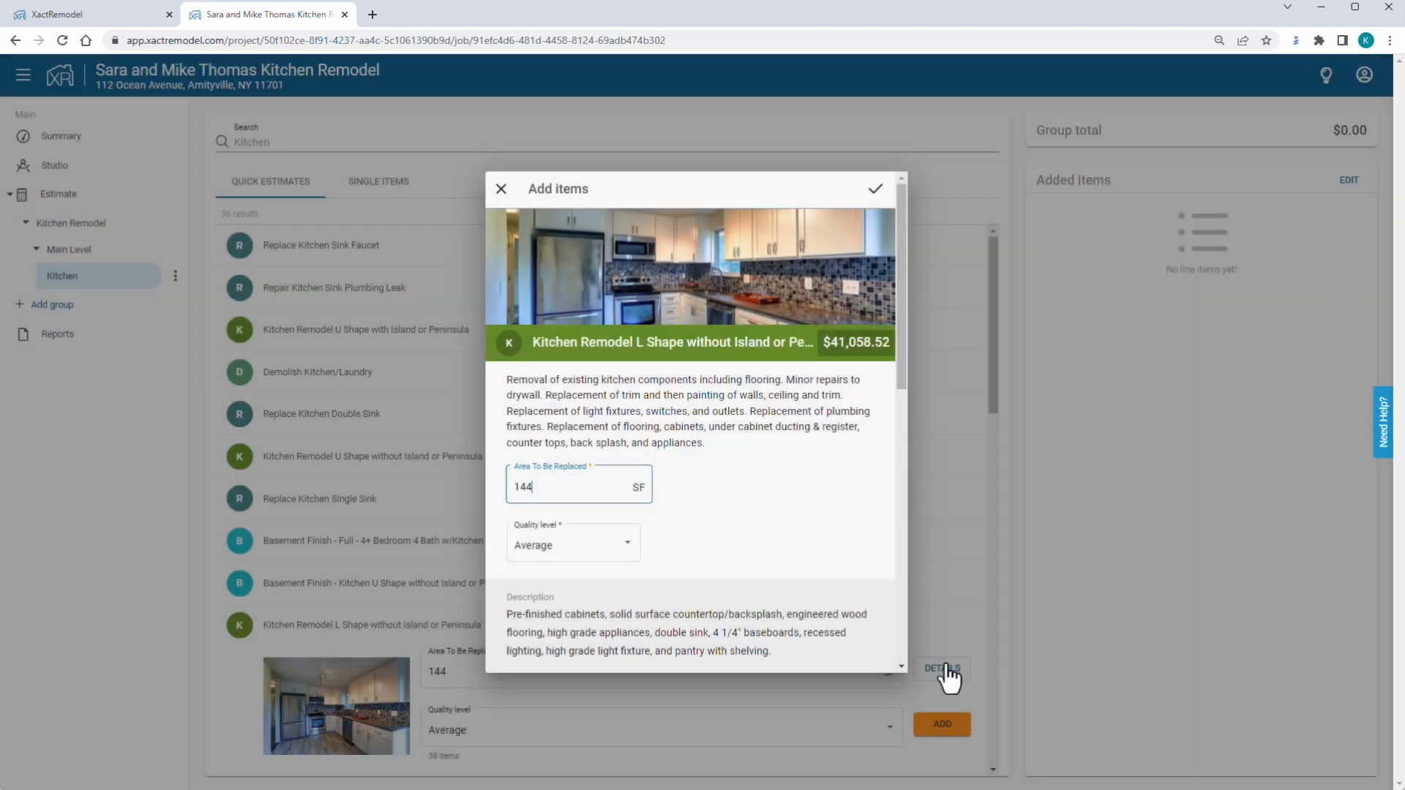
pyautogui.click(624, 556)
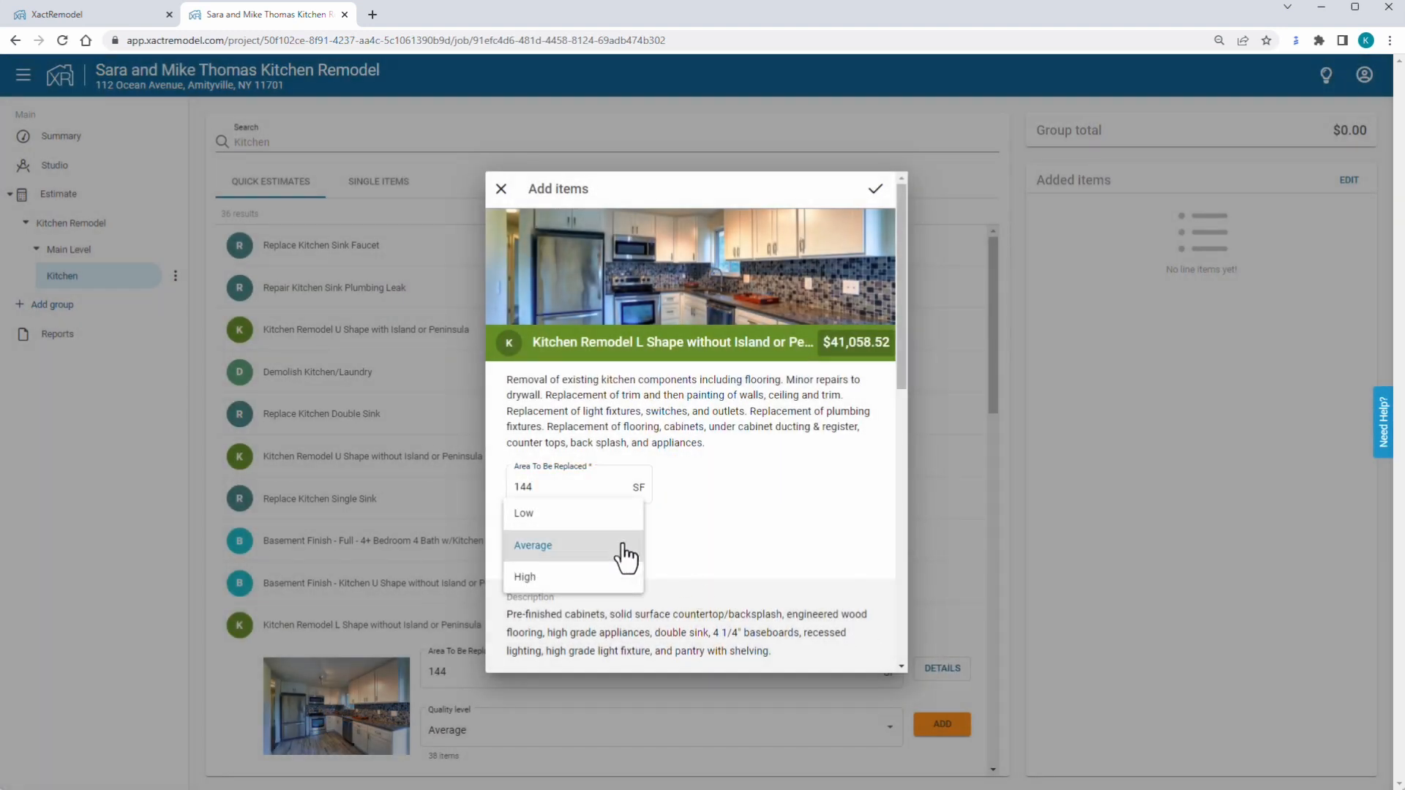
pyautogui.click(524, 577)
pyautogui.scroll(-4, 747, 505)
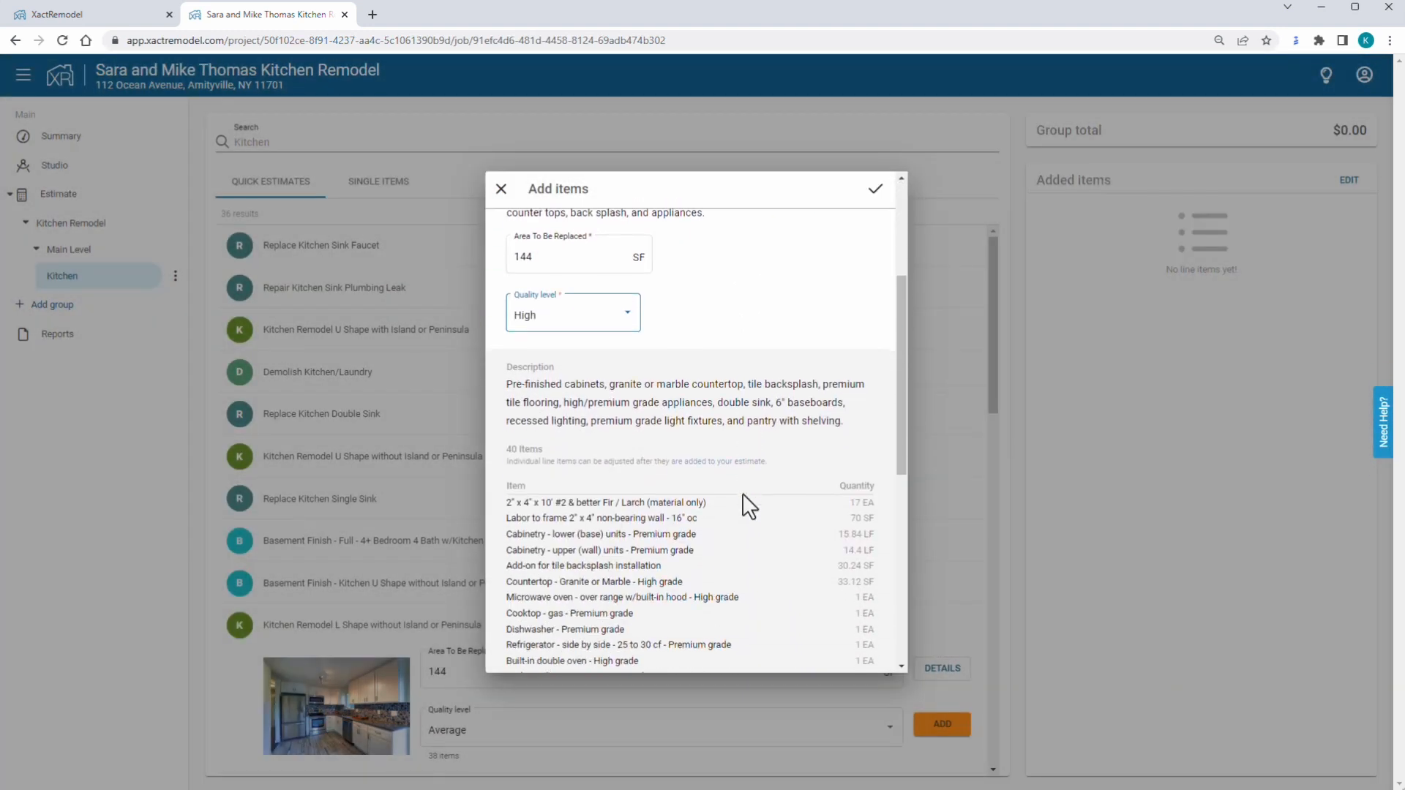
pyautogui.scroll(-4, 746, 505)
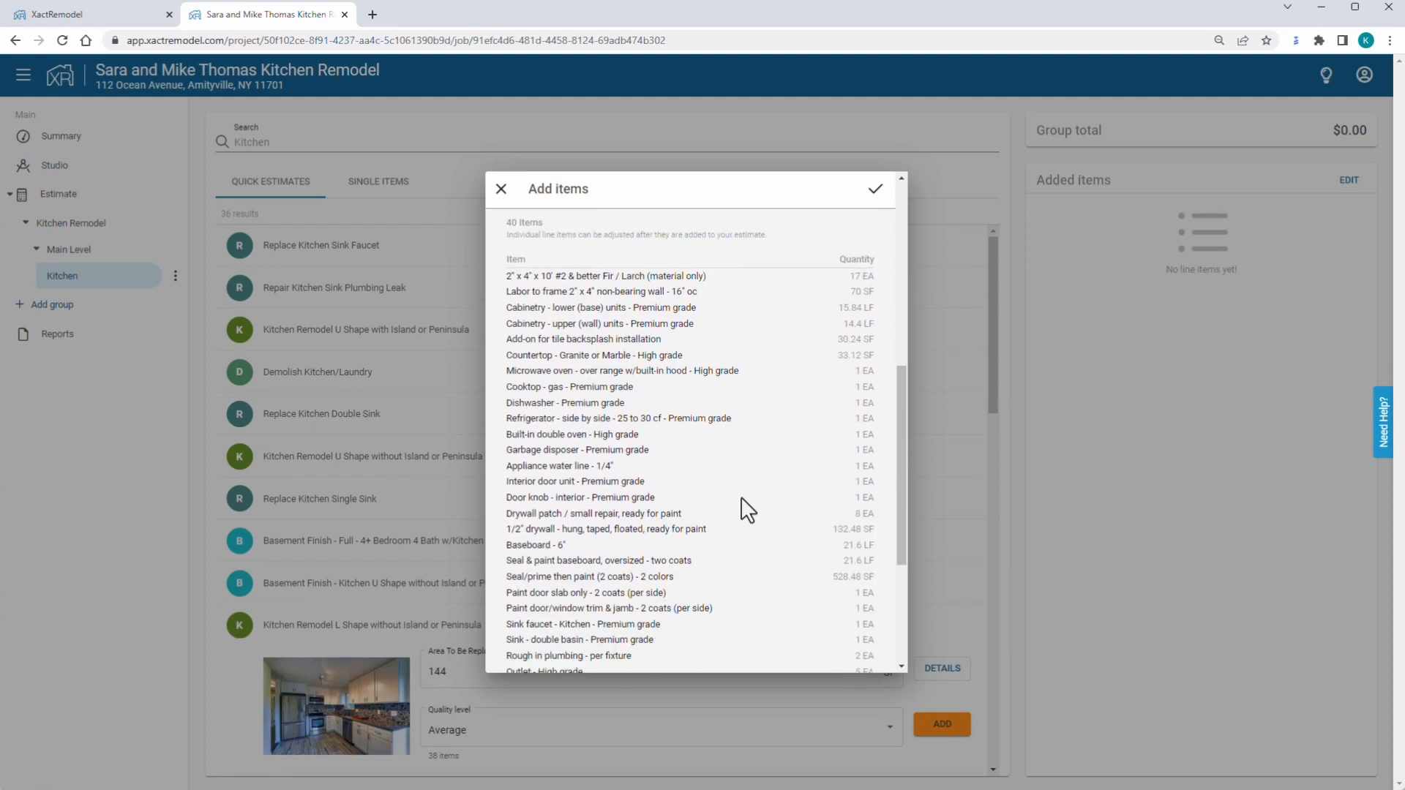
pyautogui.scroll(-3, 747, 510)
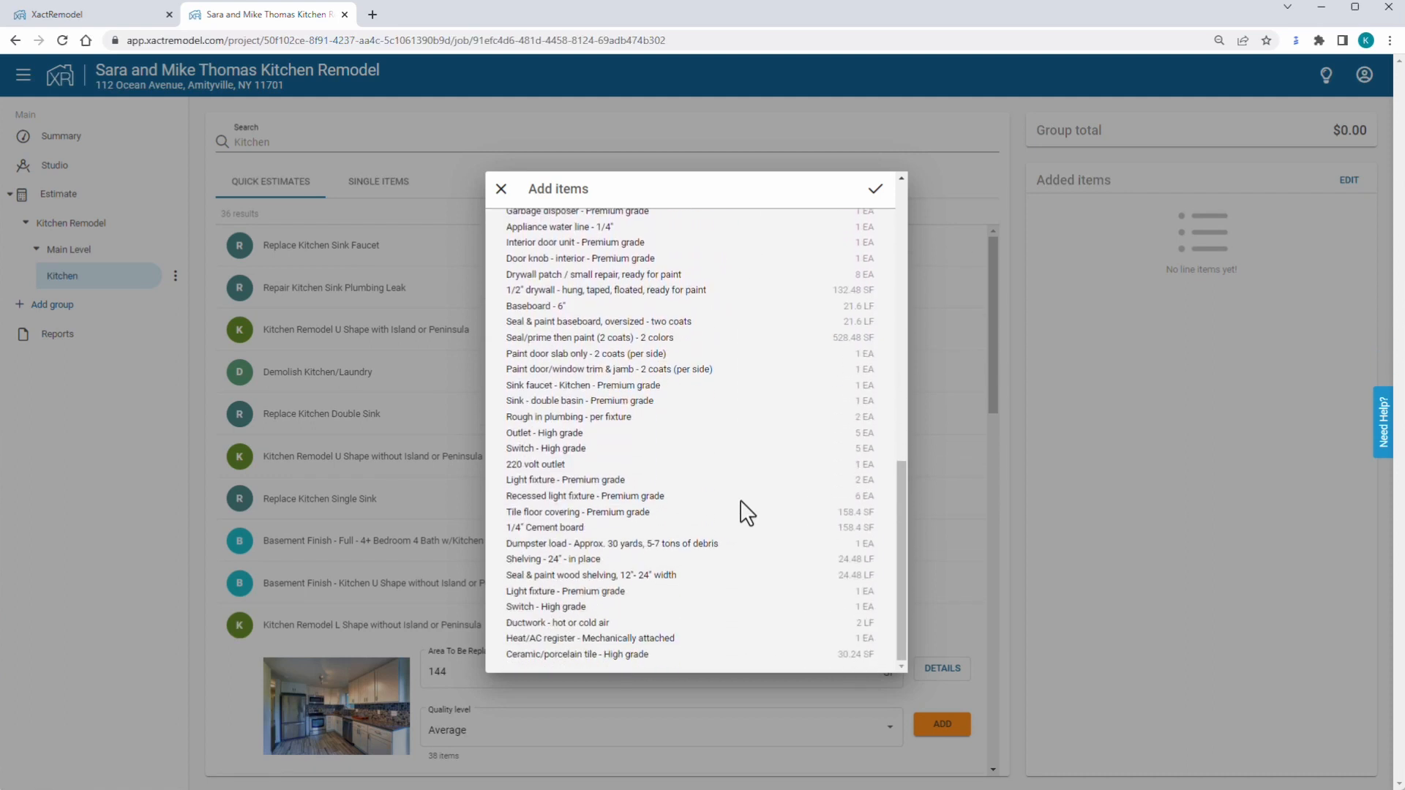
pyautogui.scroll(10, 745, 513)
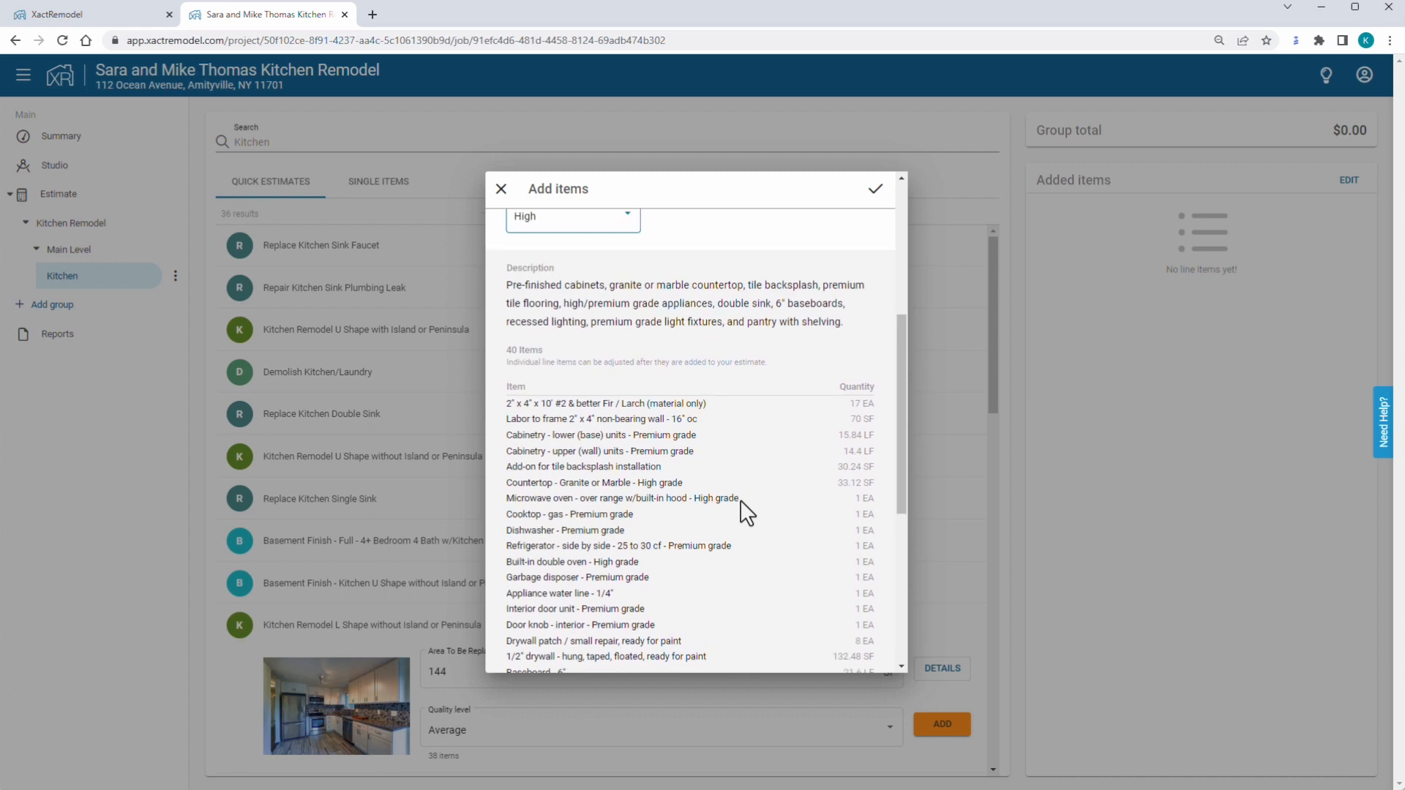
pyautogui.scroll(1, 747, 512)
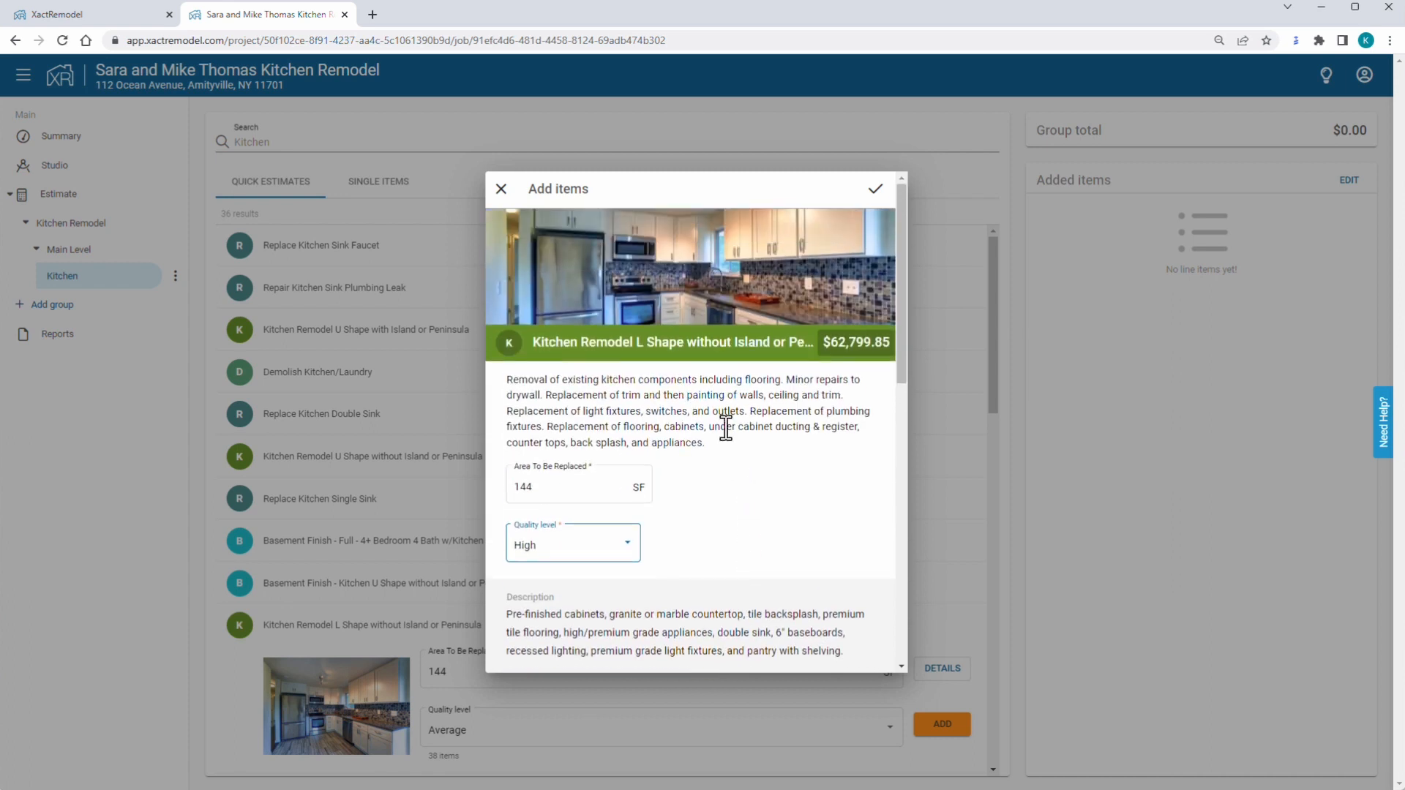
pyautogui.click(876, 192)
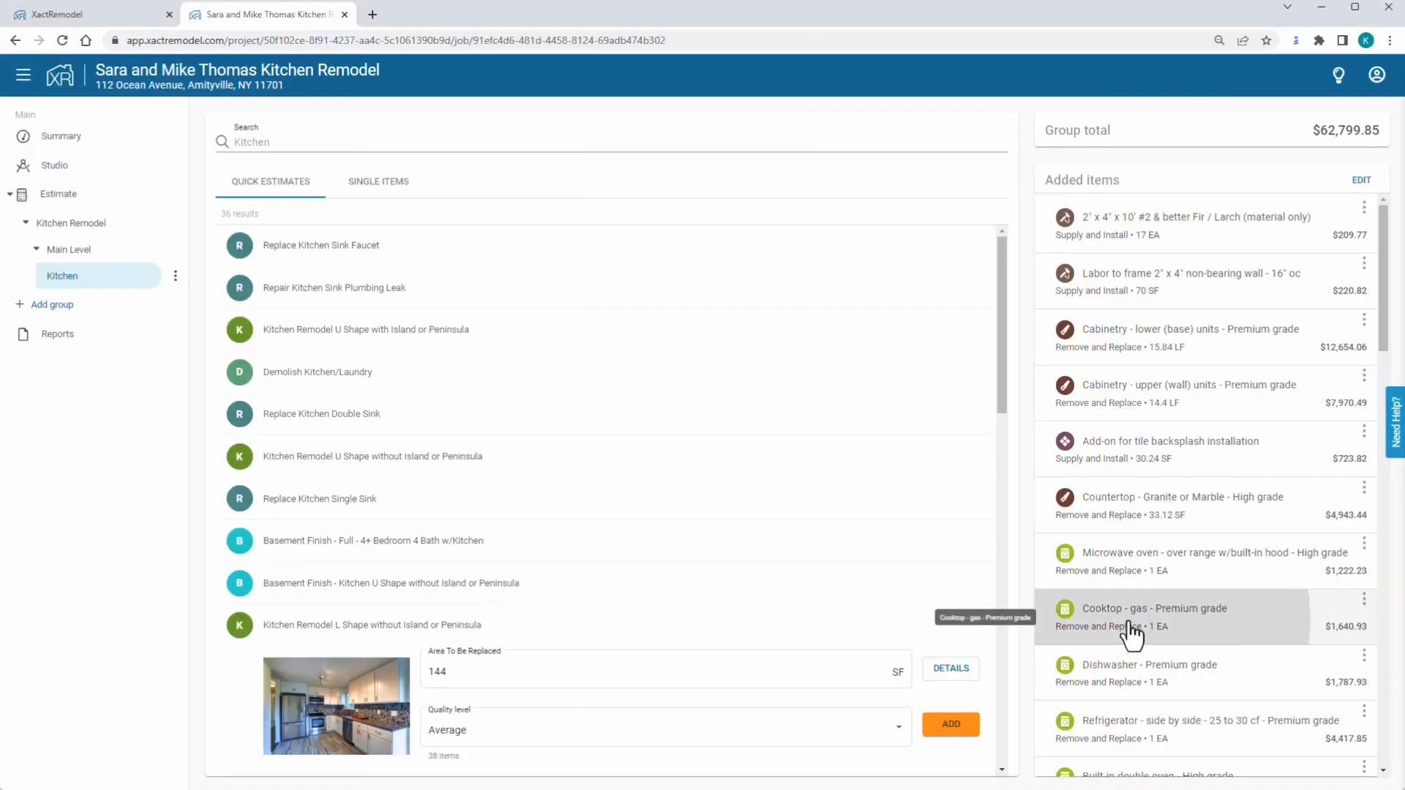
pyautogui.click(1129, 624)
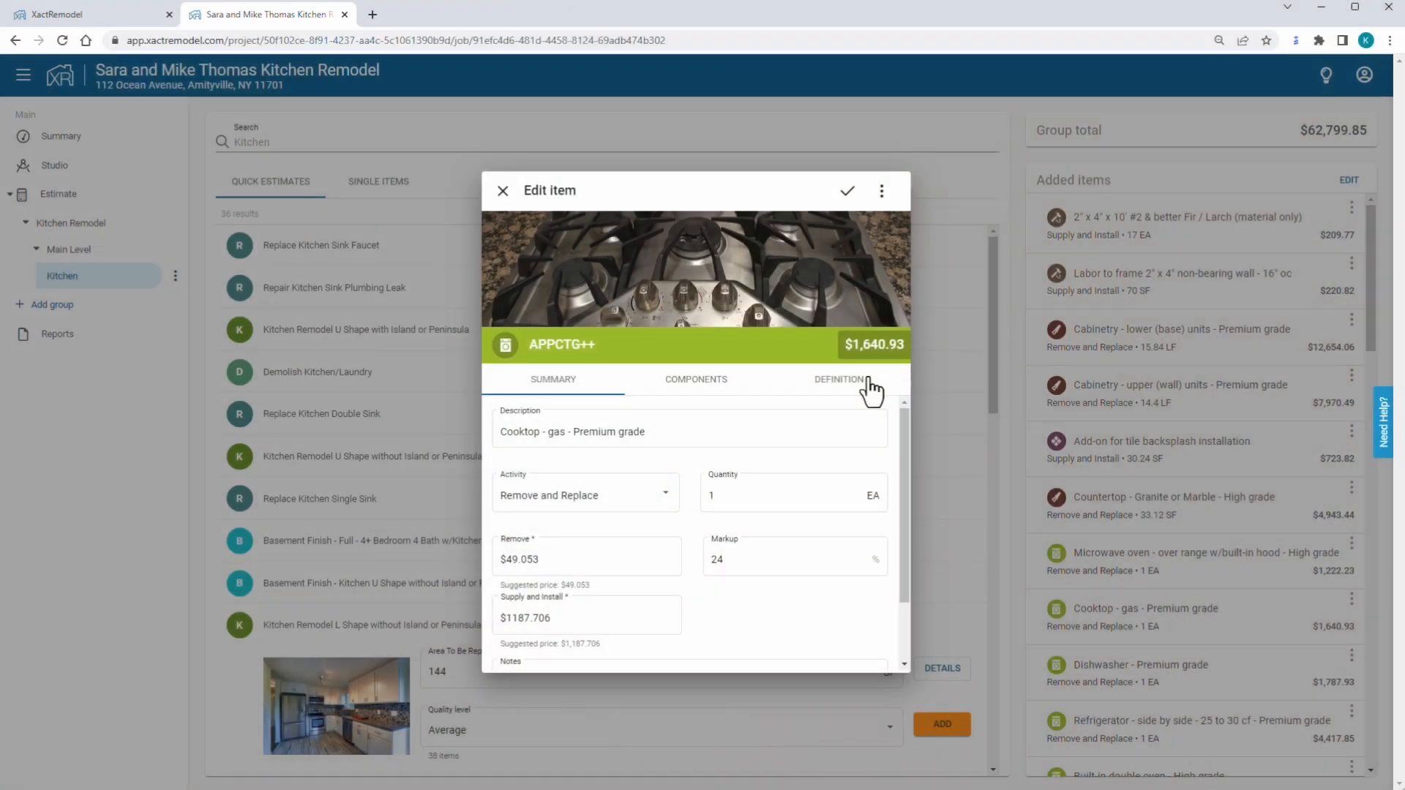
# Review the gas cooktop's definition and components, then paste the up-to-$1,000 homeowner-choice note.
pyautogui.click(864, 388)
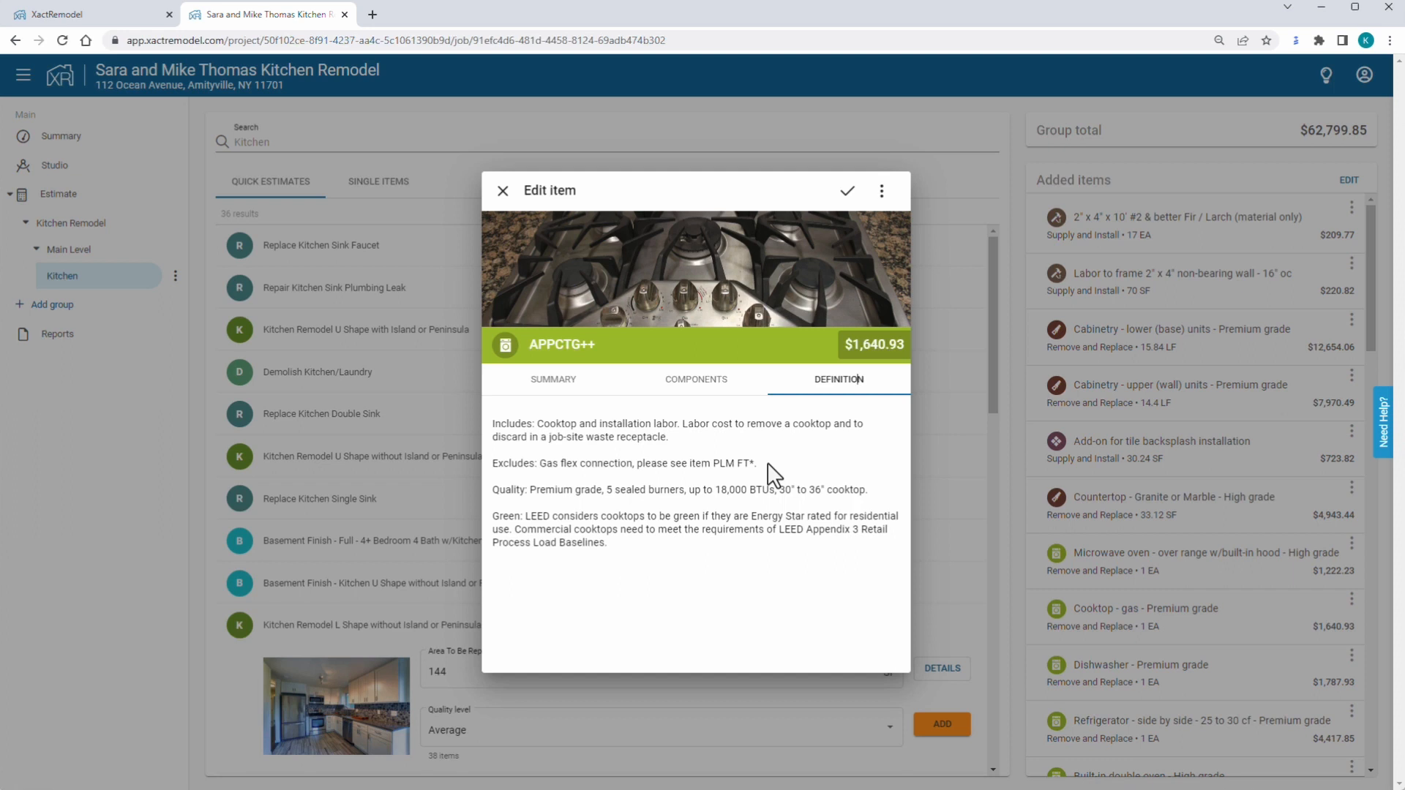
pyautogui.click(706, 386)
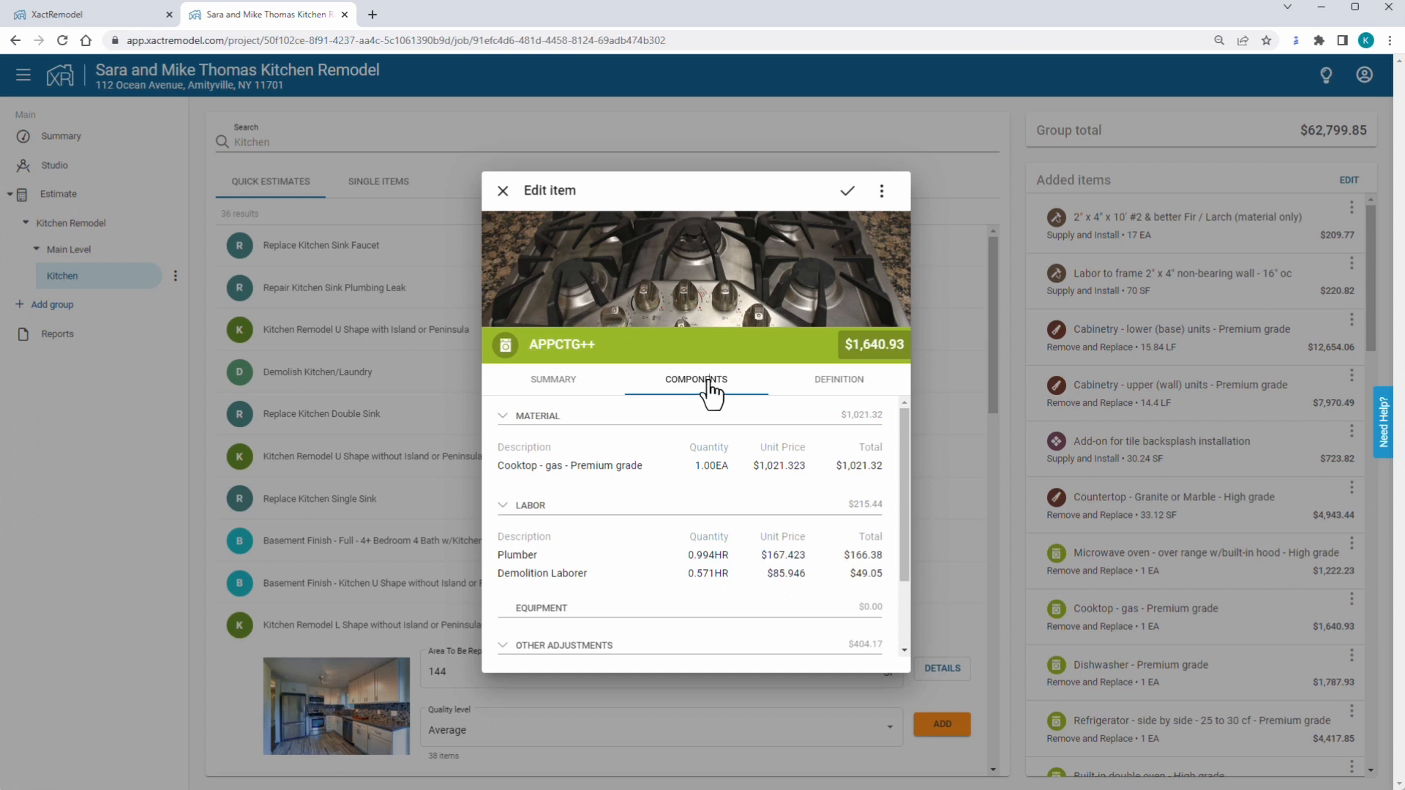
pyautogui.click(568, 389)
pyautogui.scroll(-1, 666, 486)
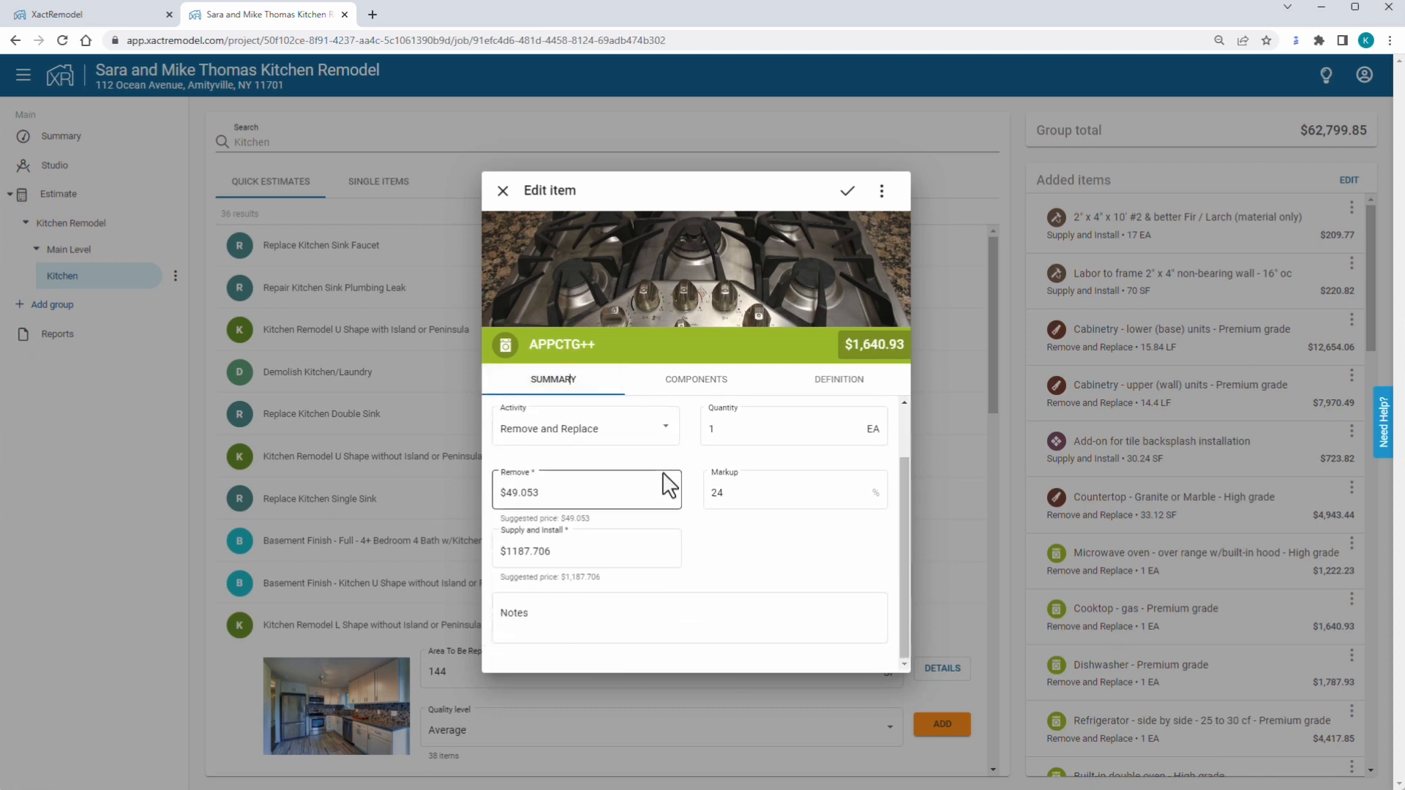
pyautogui.click(529, 603)
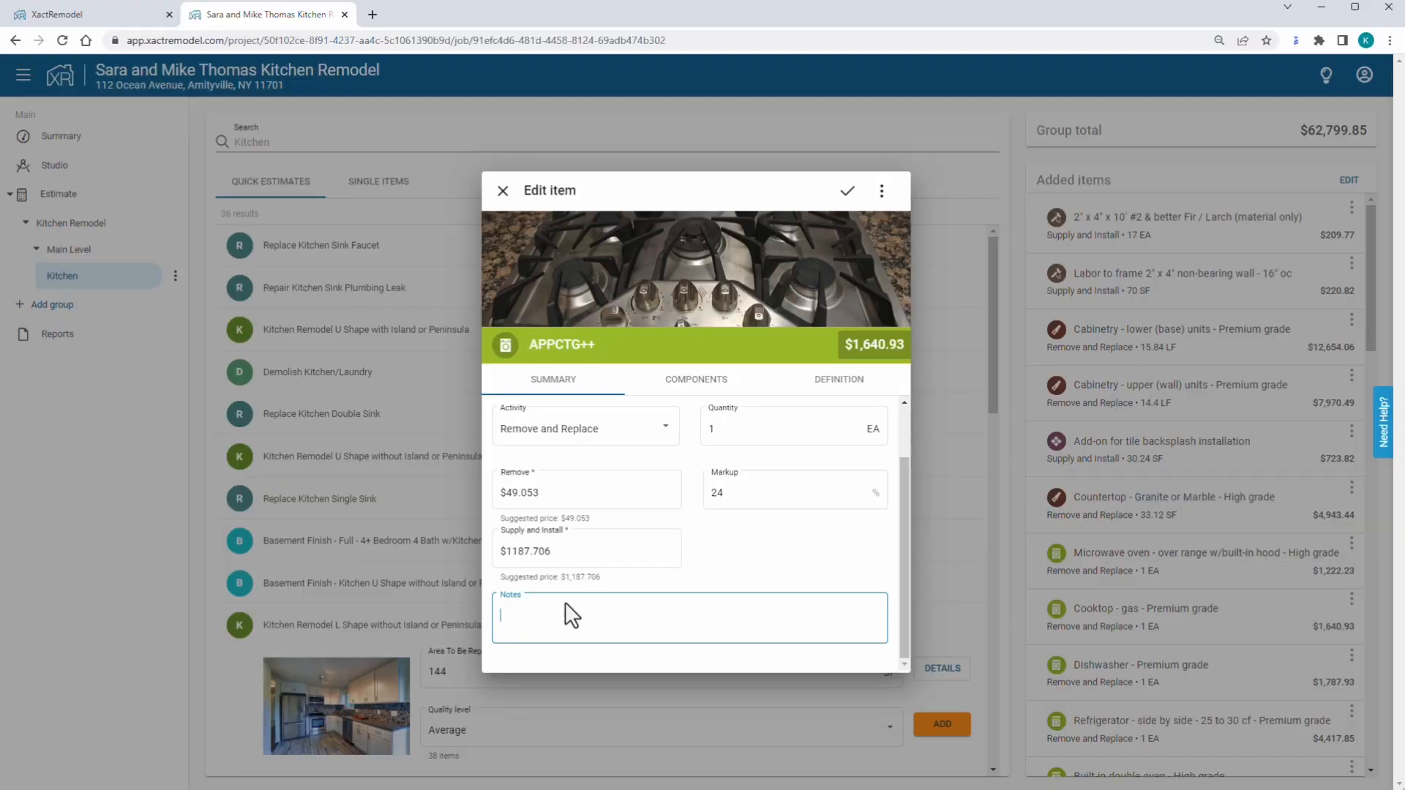
pyautogui.write("Homeowner will choose a gas cooktop from Jerry's Appliance Barn for a cost of $1,000 or less, including taxes. Contractor will purchase, pickup, and install the cooktop.")
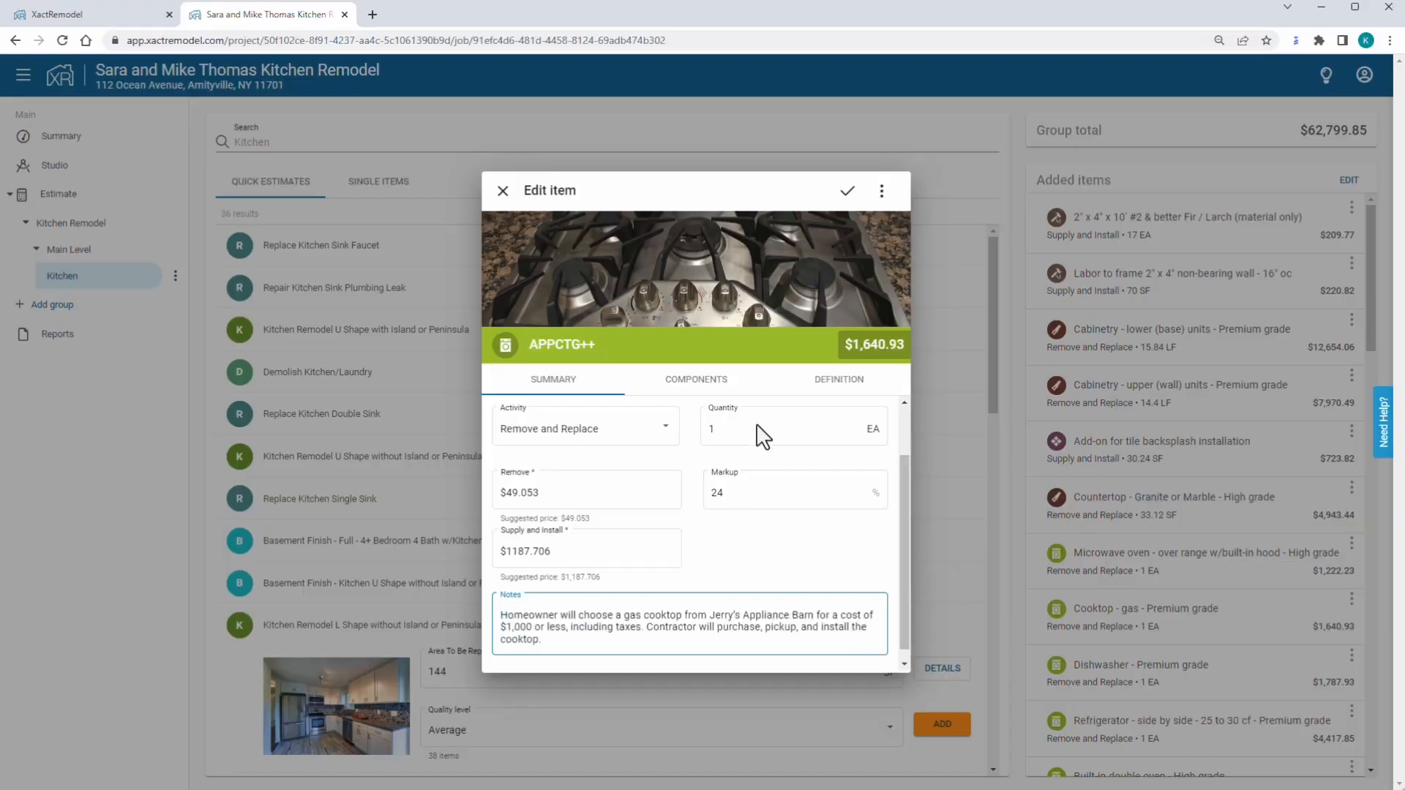
# Save the cooktop item, then paste a note into the microwave item and save it.
pyautogui.click(849, 192)
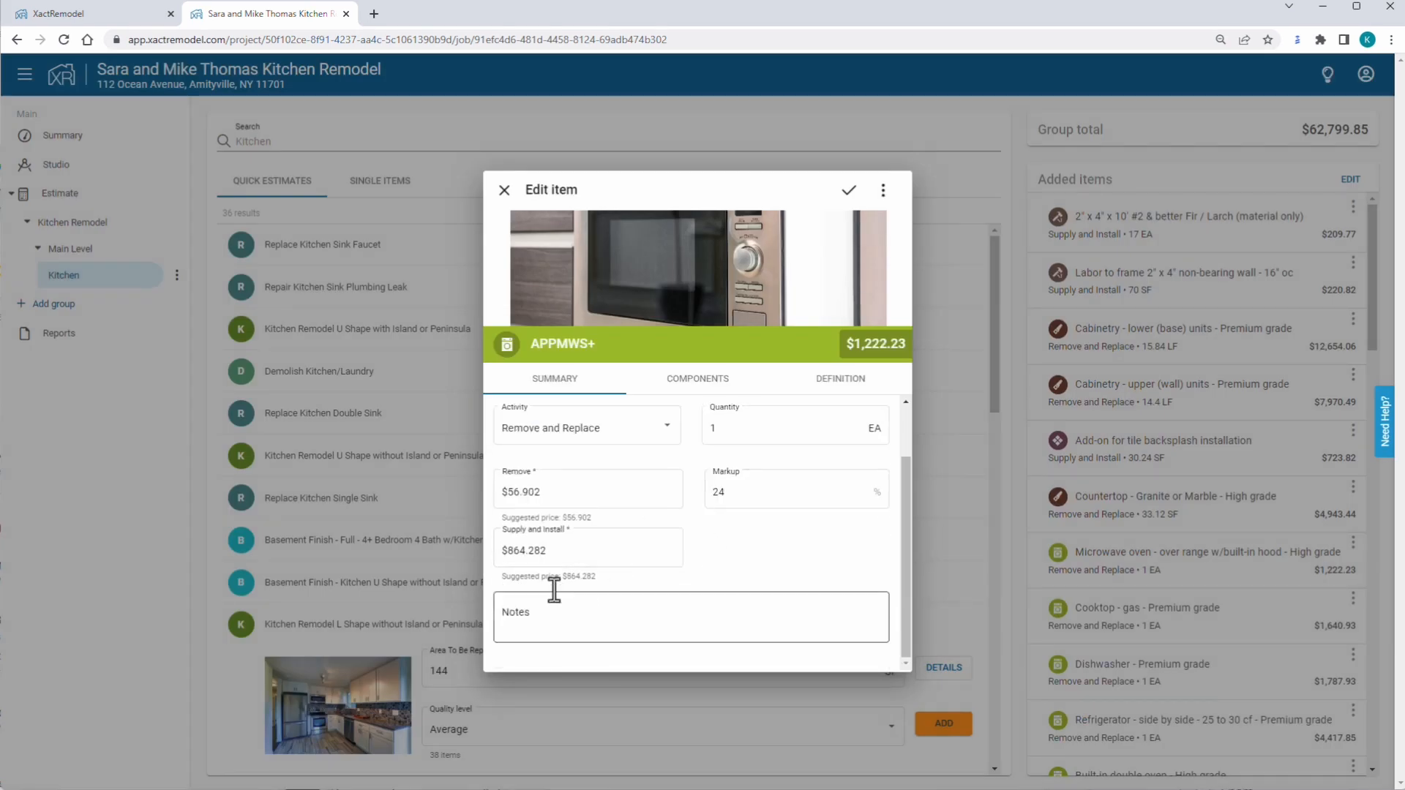
pyautogui.click(517, 606)
pyautogui.write("Homeowner will choose a microwave oven from Jerry's Appliance Barn for a cost of $675 or less, including taxes. Contractor will purchase, pickup, and install the microwave.")
pyautogui.click(849, 192)
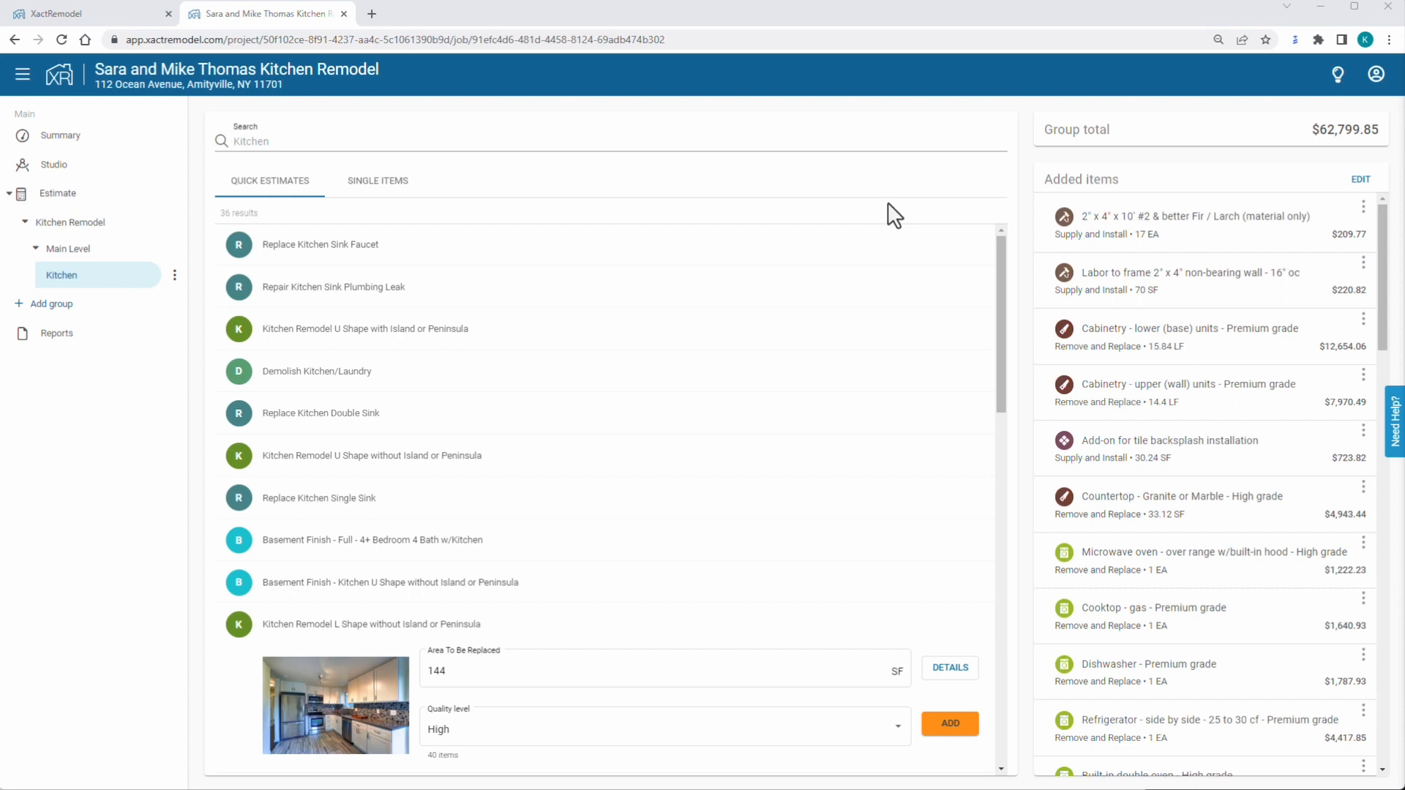
# Delete the 2" x 4" x 10' lumber and wall framing labor items.
pyautogui.click(1365, 207)
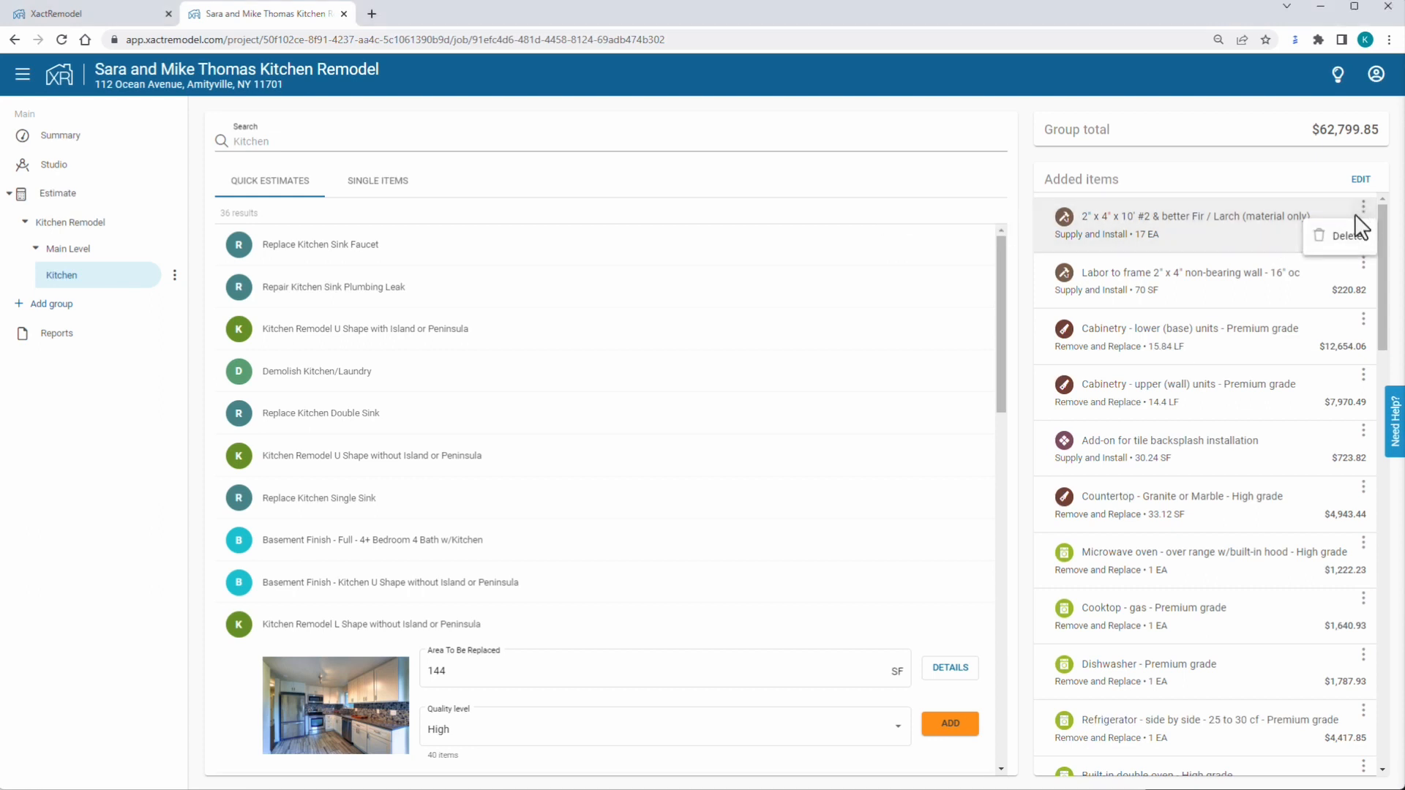
pyautogui.click(1353, 225)
pyautogui.click(1364, 210)
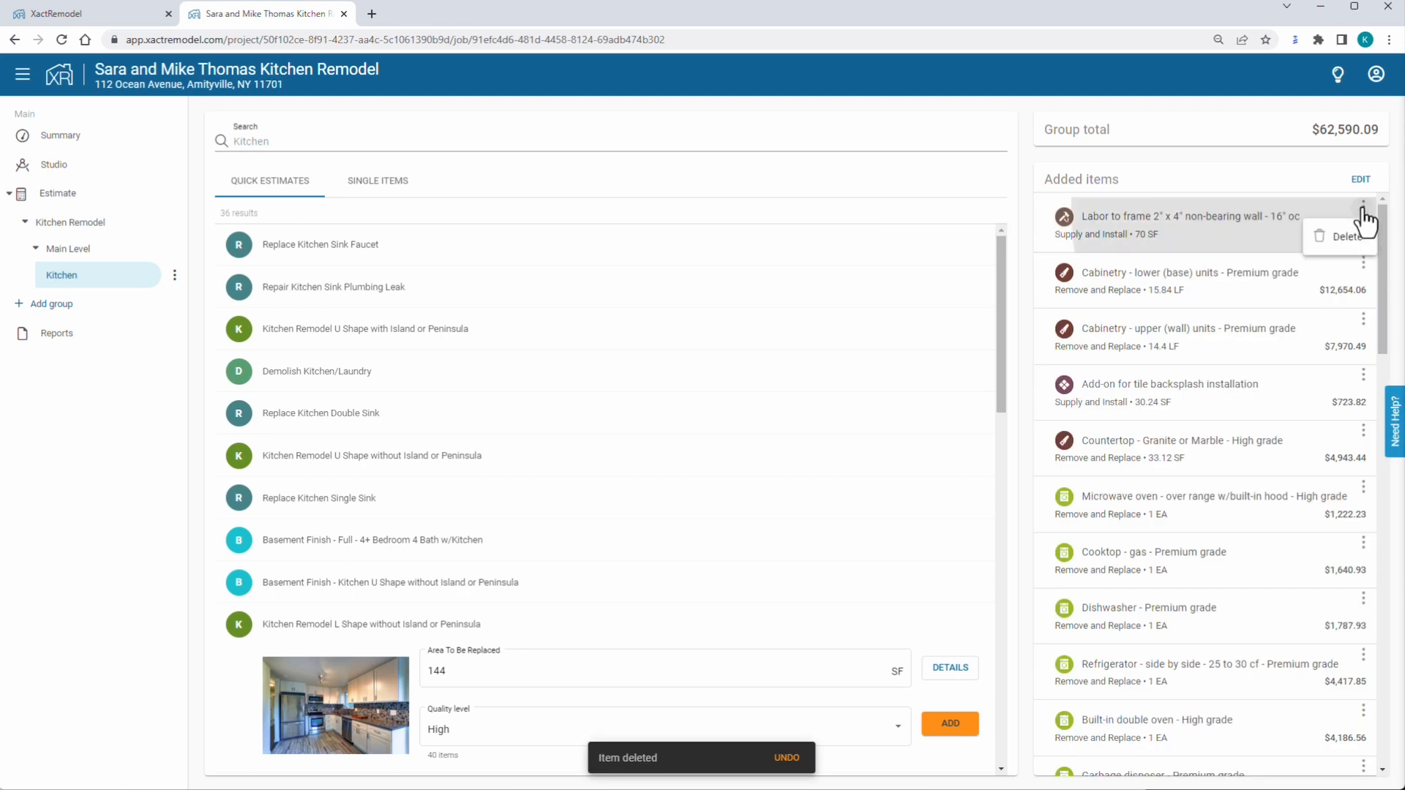
pyautogui.click(1350, 238)
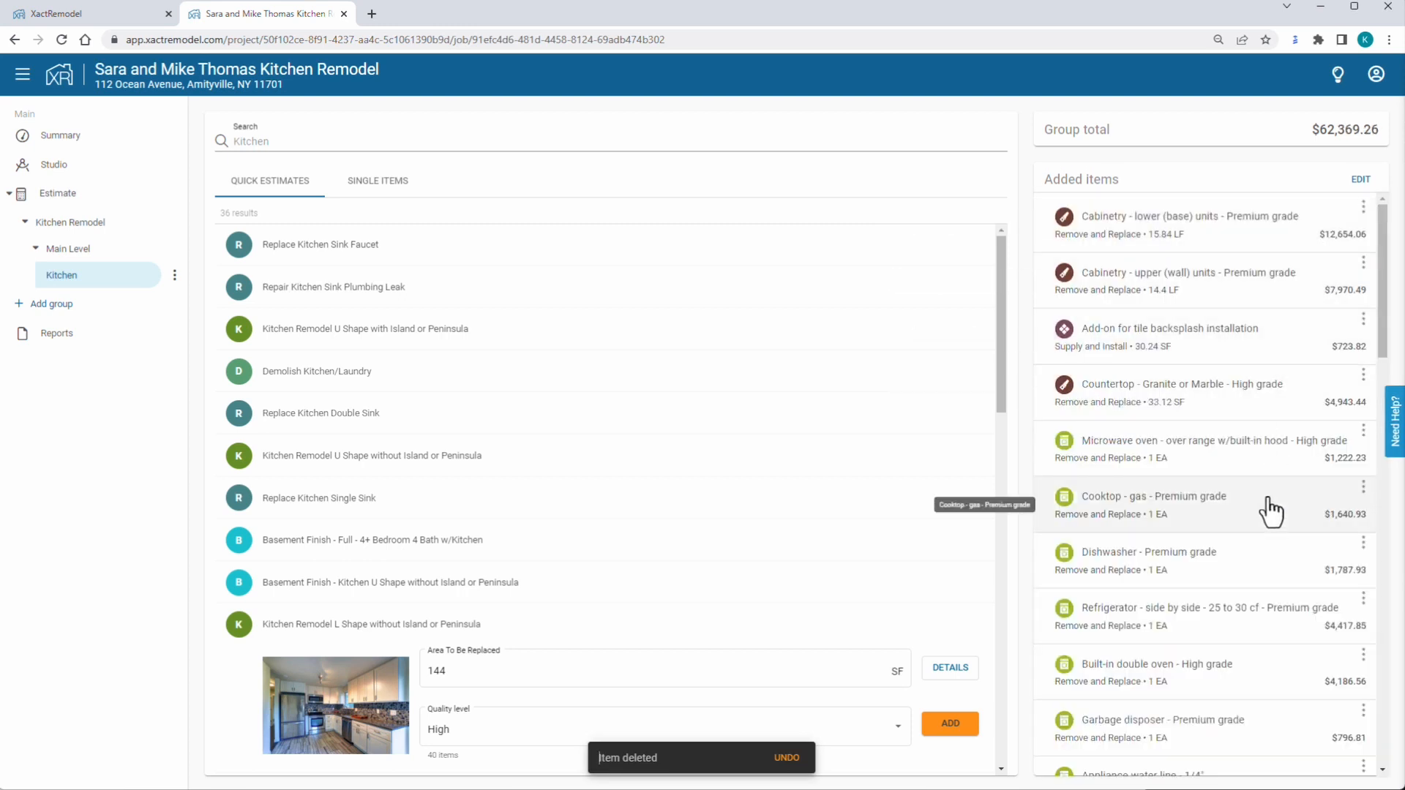
pyautogui.scroll(-5, 1271, 512)
# Delete the interior door unit and door knob, bringing the Kitchen total to $61,575.46.
pyautogui.click(1363, 455)
pyautogui.click(1349, 486)
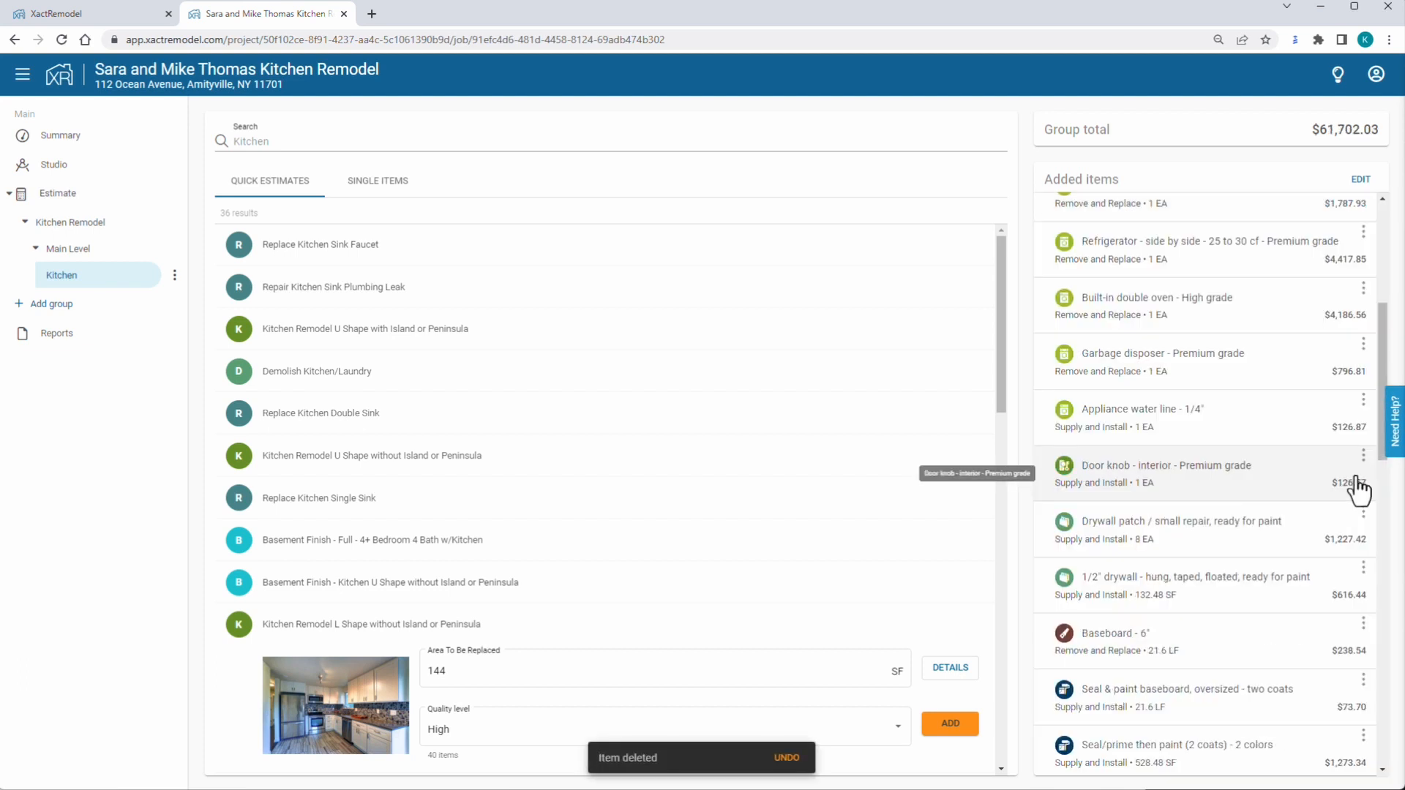
pyautogui.click(1363, 455)
pyautogui.click(1338, 485)
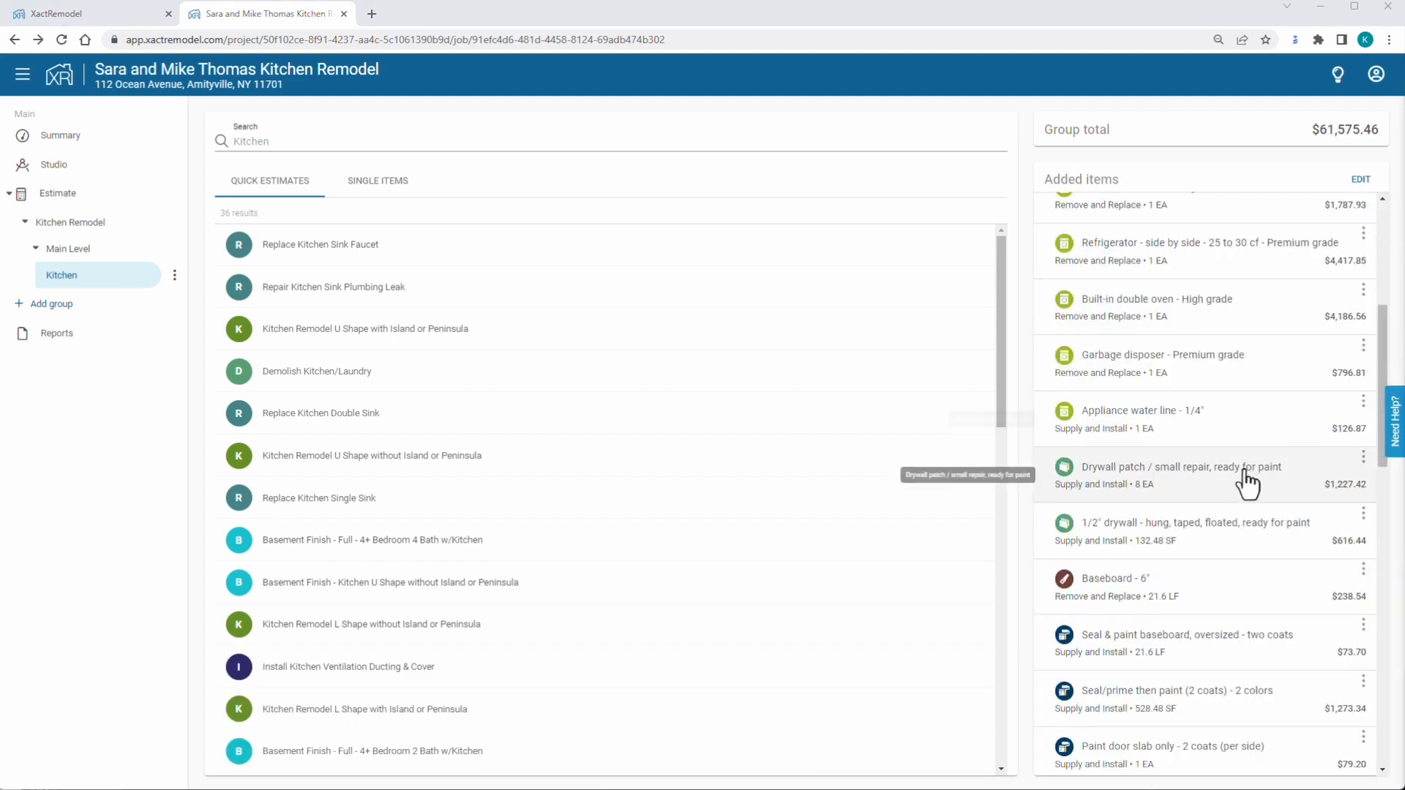
pyautogui.scroll(-6, 1252, 476)
pyautogui.scroll(-3, 1242, 488)
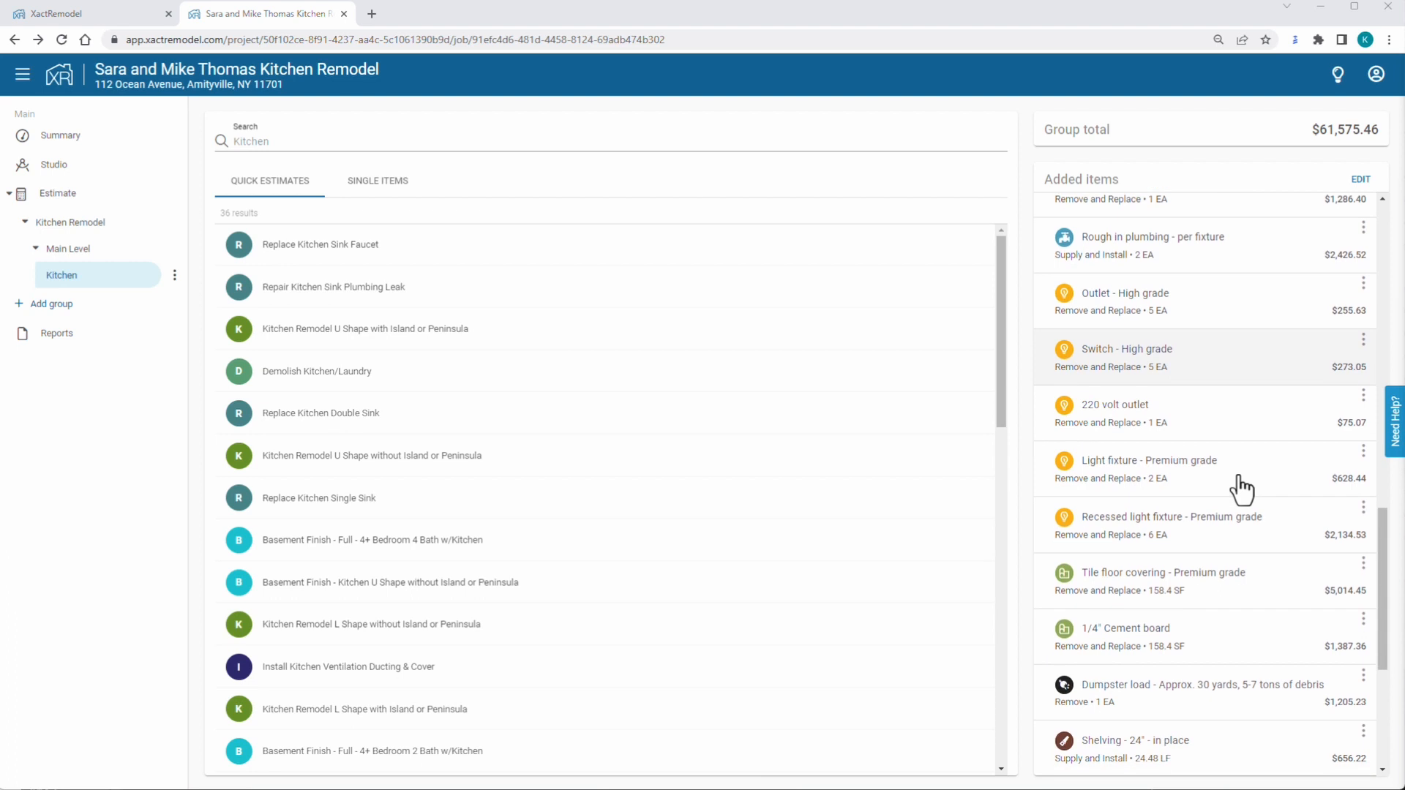
pyautogui.scroll(2, 1242, 488)
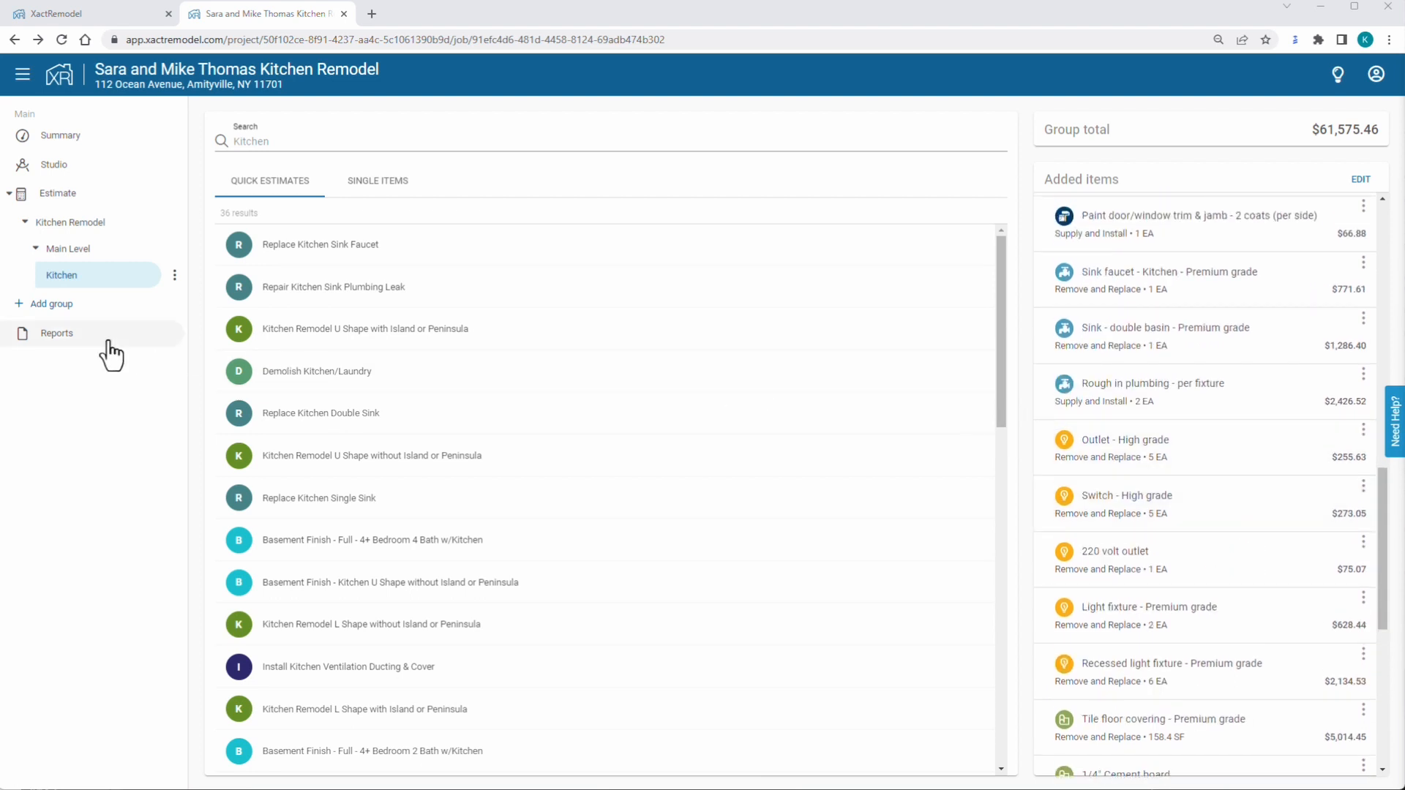
# Choose the Standard remodel contract as the opening statement on the Reports page.
pyautogui.click(66, 335)
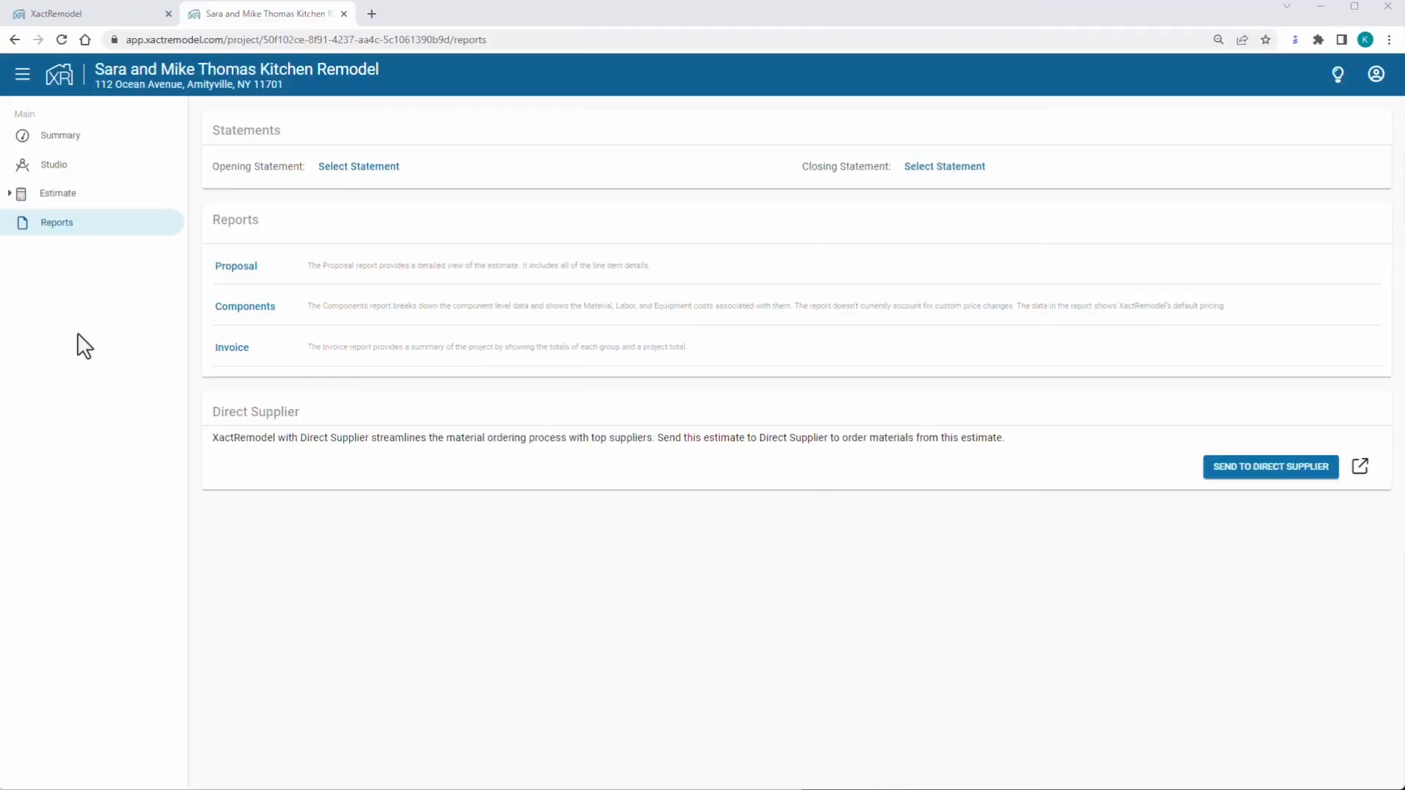
pyautogui.click(357, 176)
pyautogui.click(882, 282)
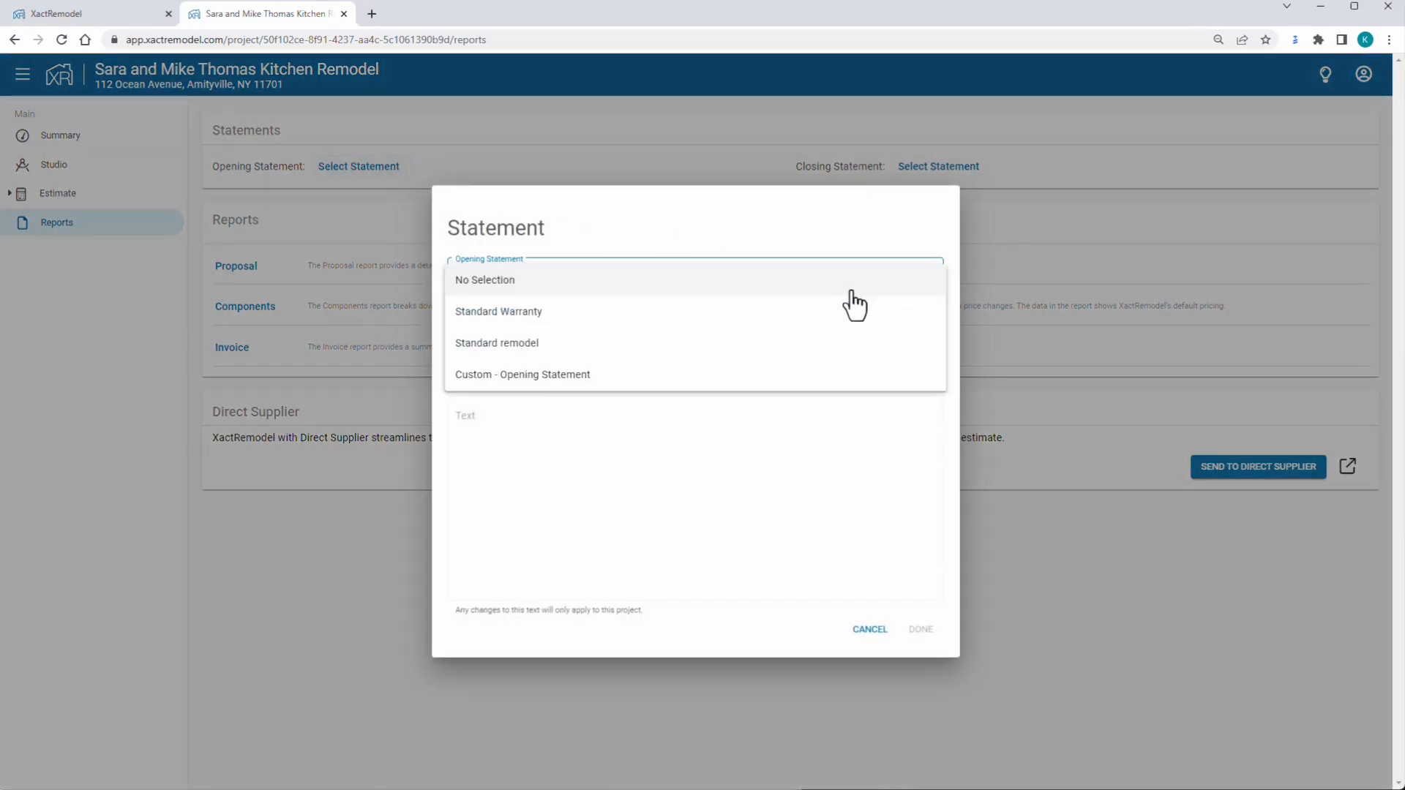
pyautogui.click(823, 345)
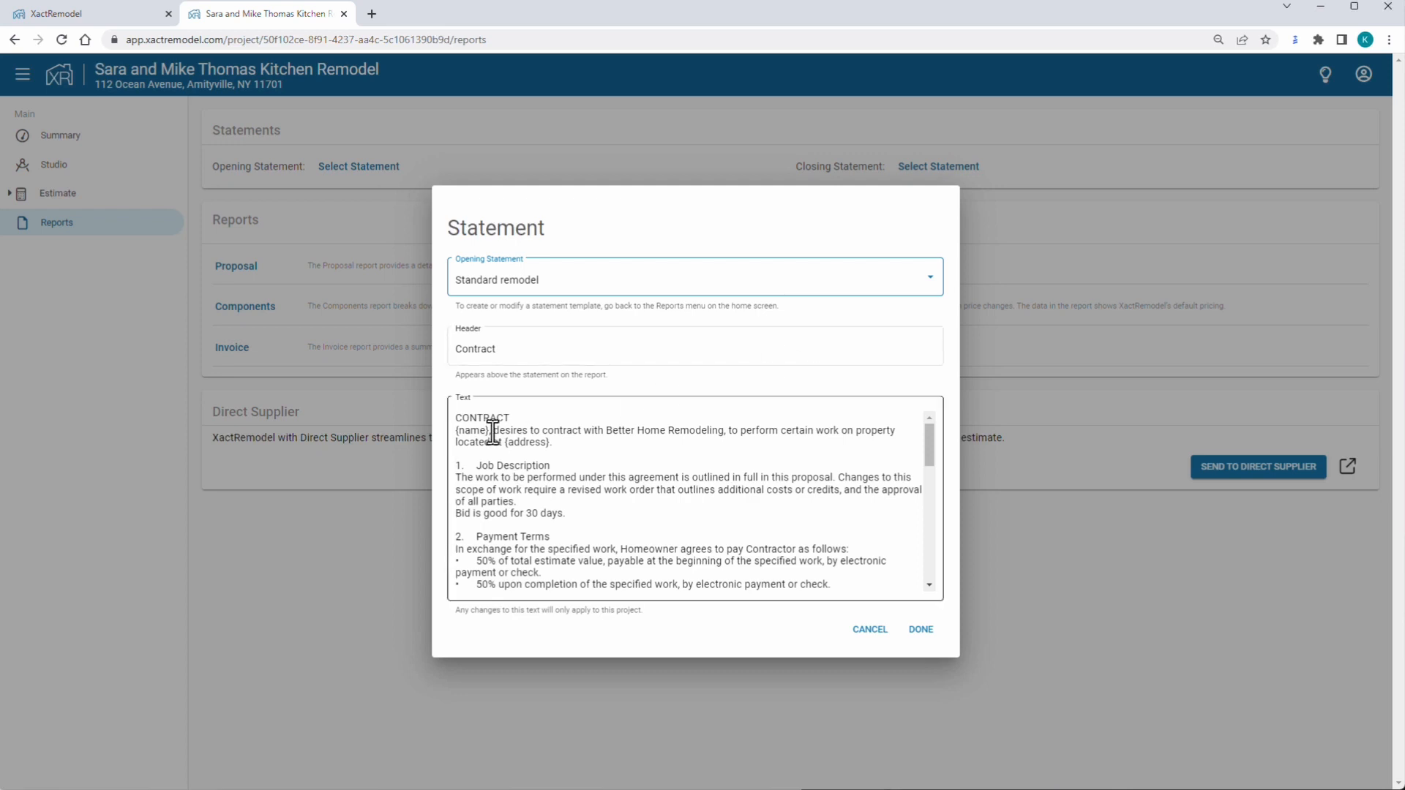
# Replace the contract's name and address placeholders with the clients' names and property address, then save.
pyautogui.moveTo(490, 431); pyautogui.dragTo(455, 432)
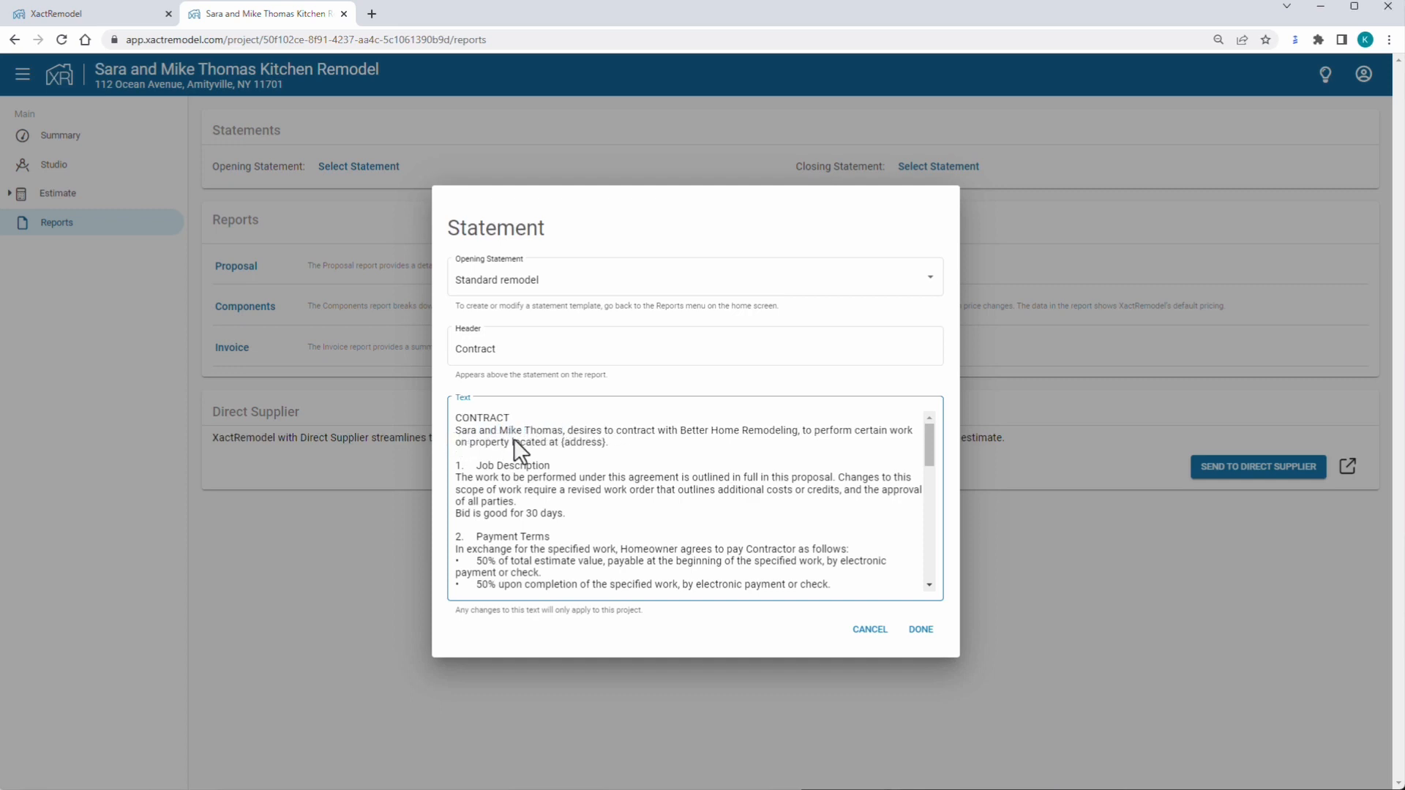
pyautogui.moveTo(561, 444); pyautogui.dragTo(606, 444)
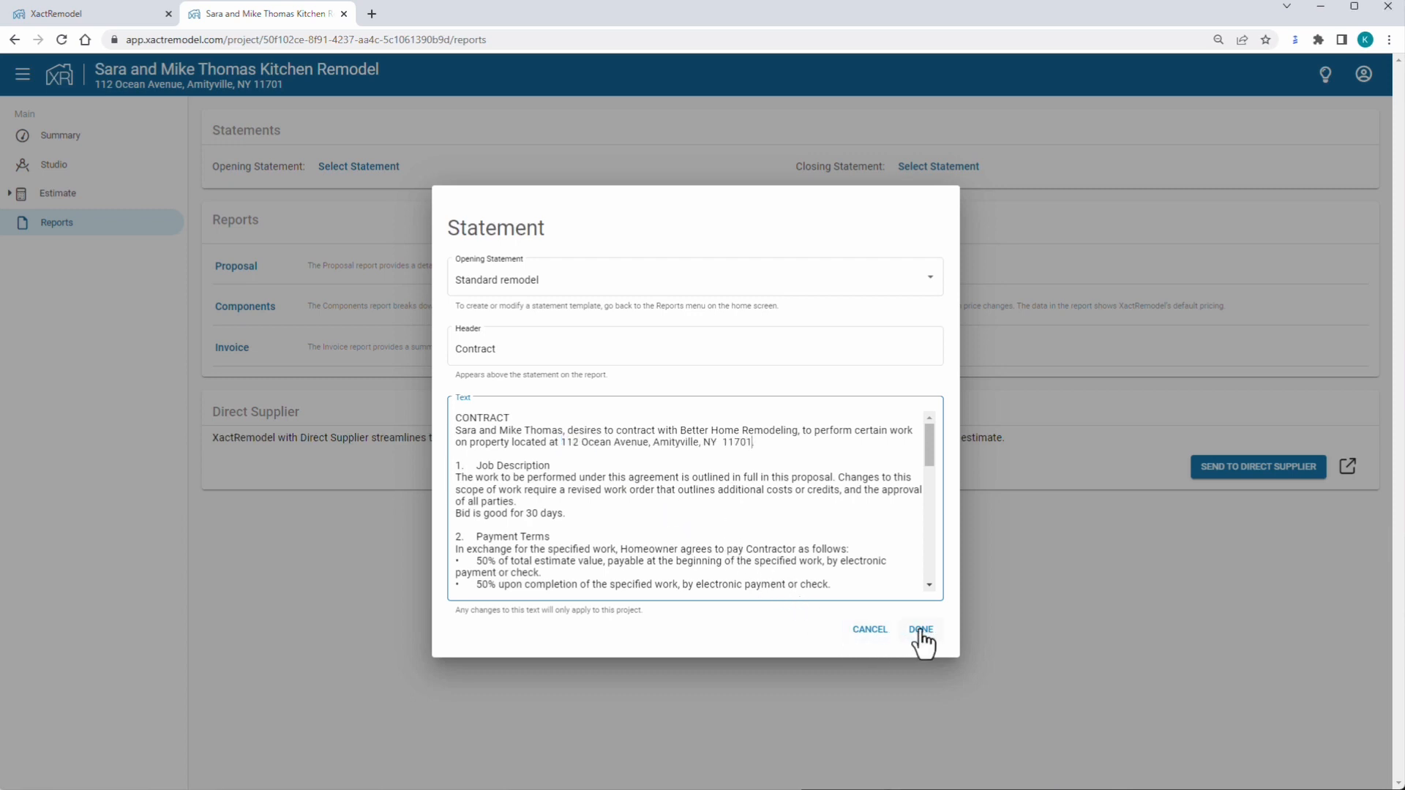
pyautogui.click(920, 632)
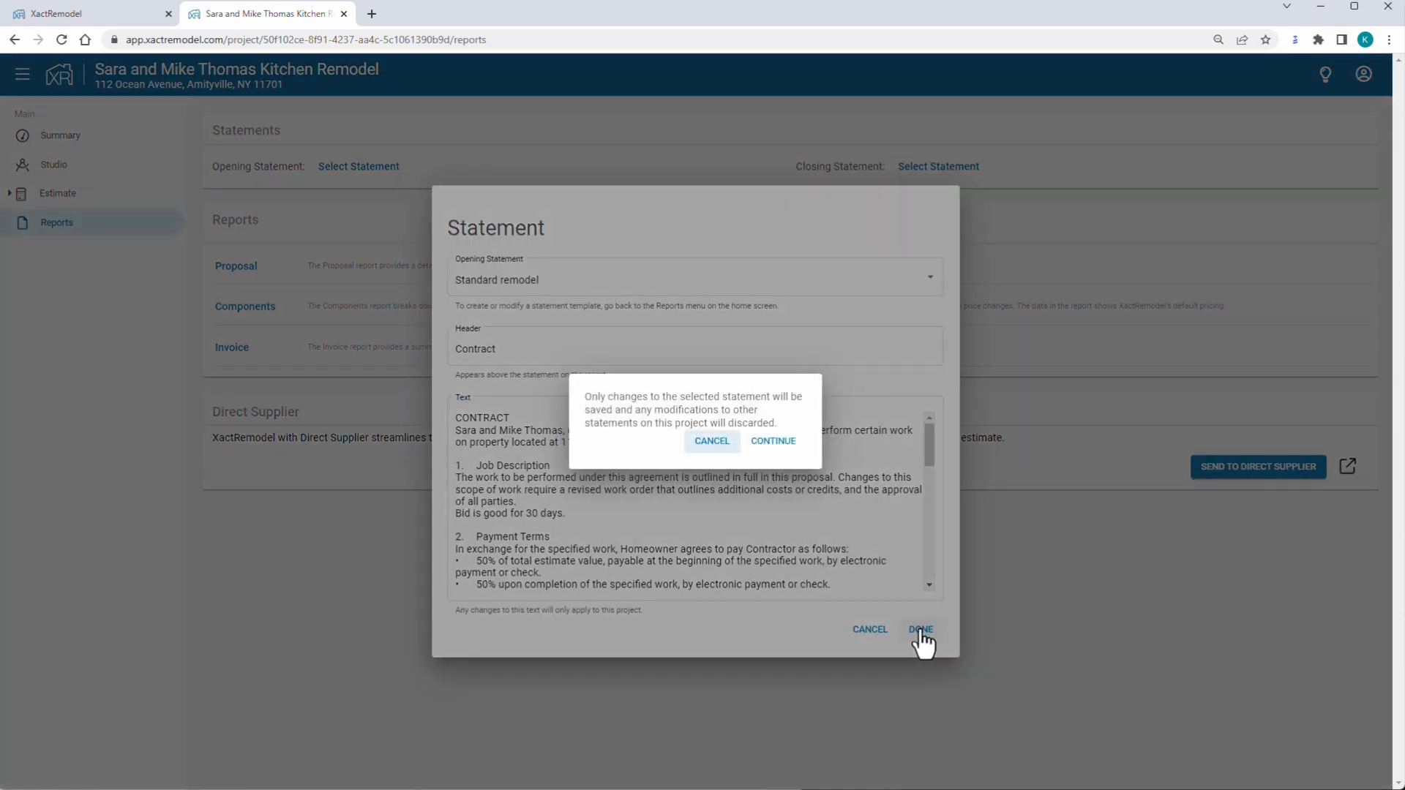
pyautogui.click(775, 444)
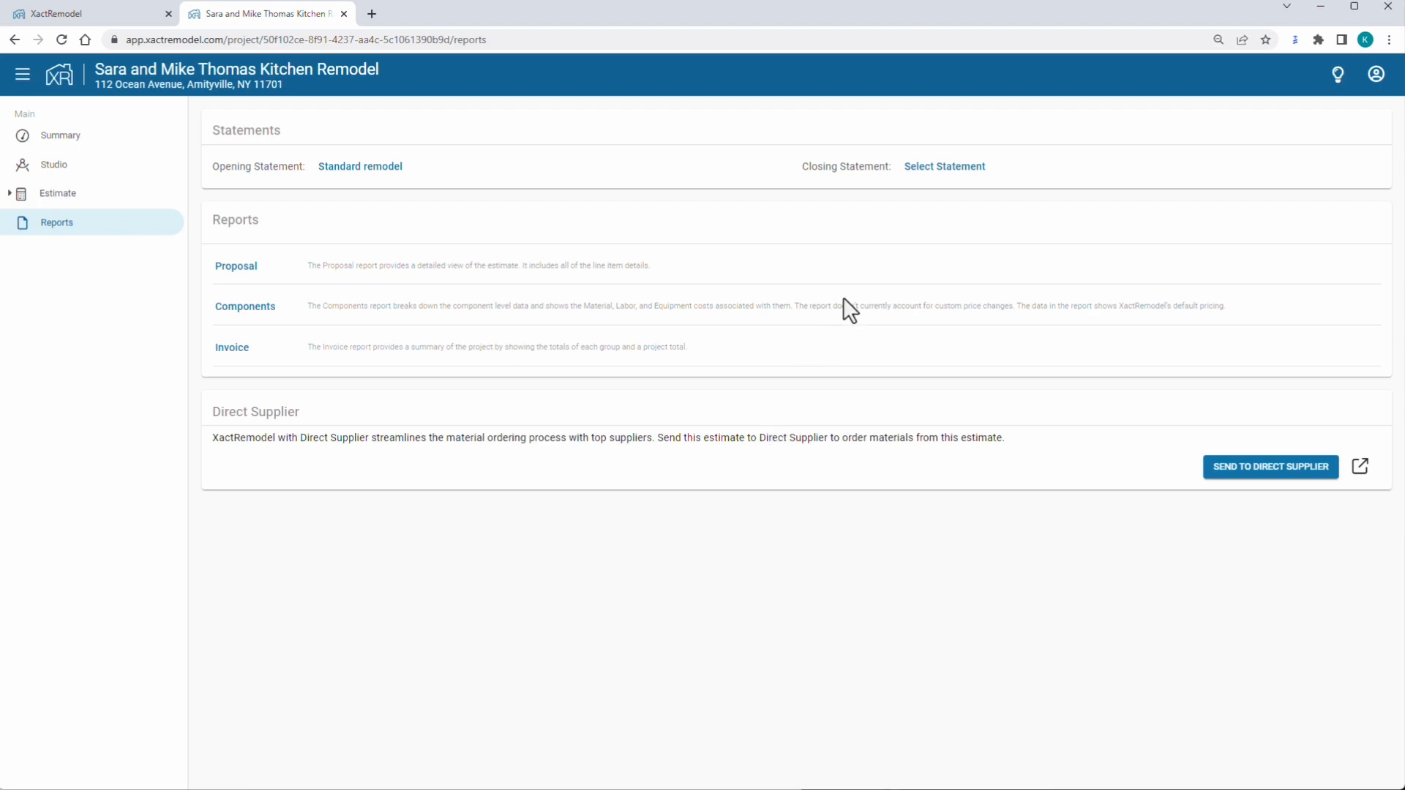
# Pick Standard Warranty from the closing statement templates and save it.
pyautogui.click(934, 169)
pyautogui.click(828, 282)
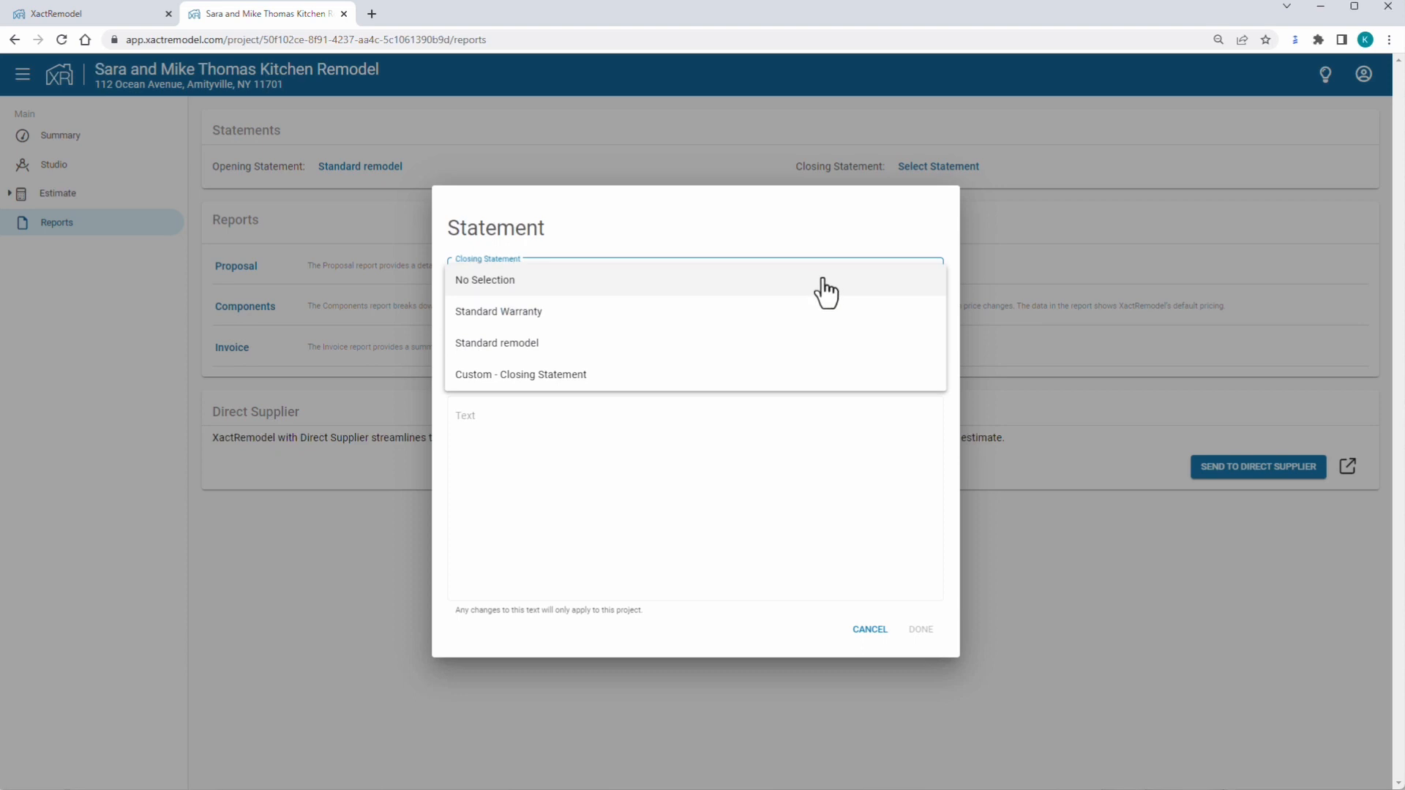
pyautogui.click(737, 325)
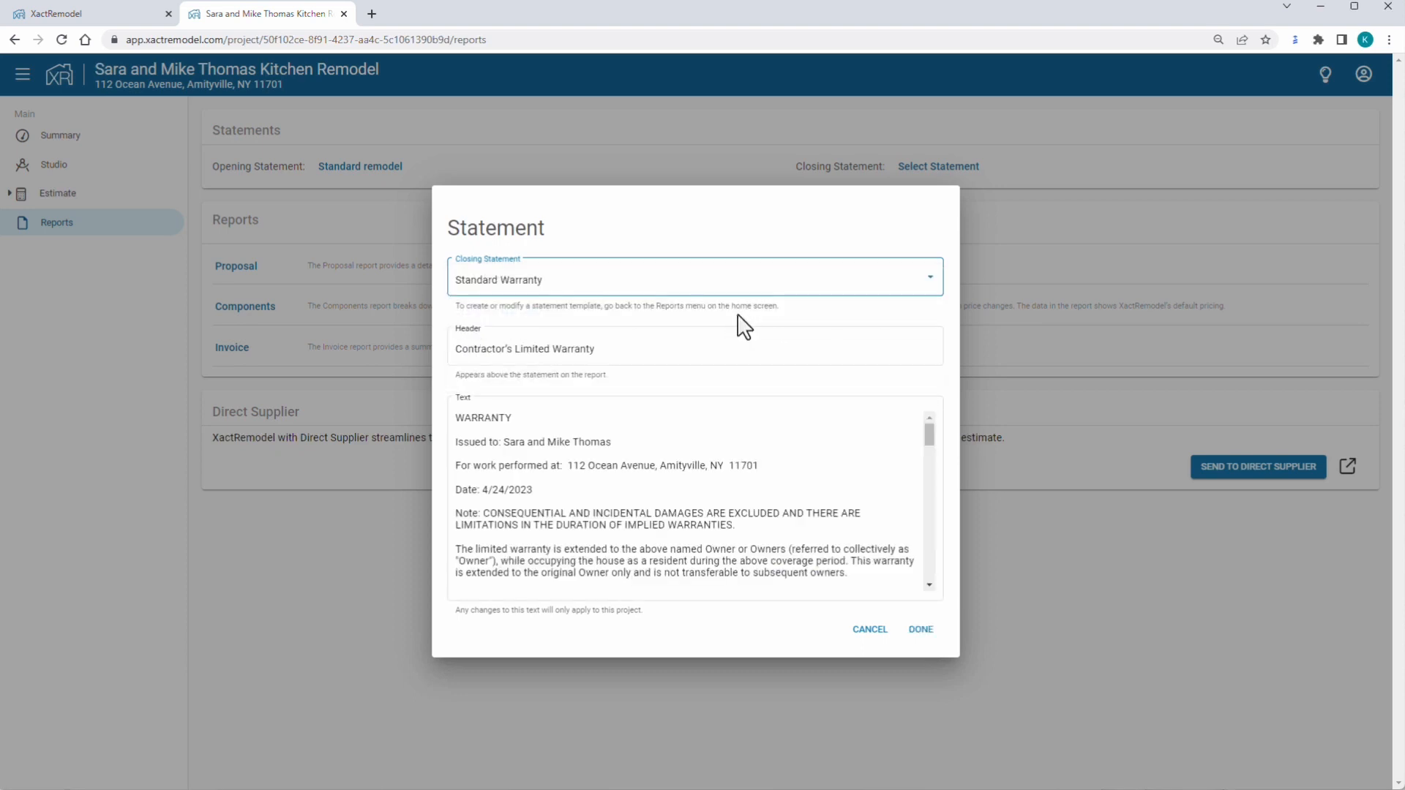
pyautogui.click(924, 634)
pyautogui.click(775, 442)
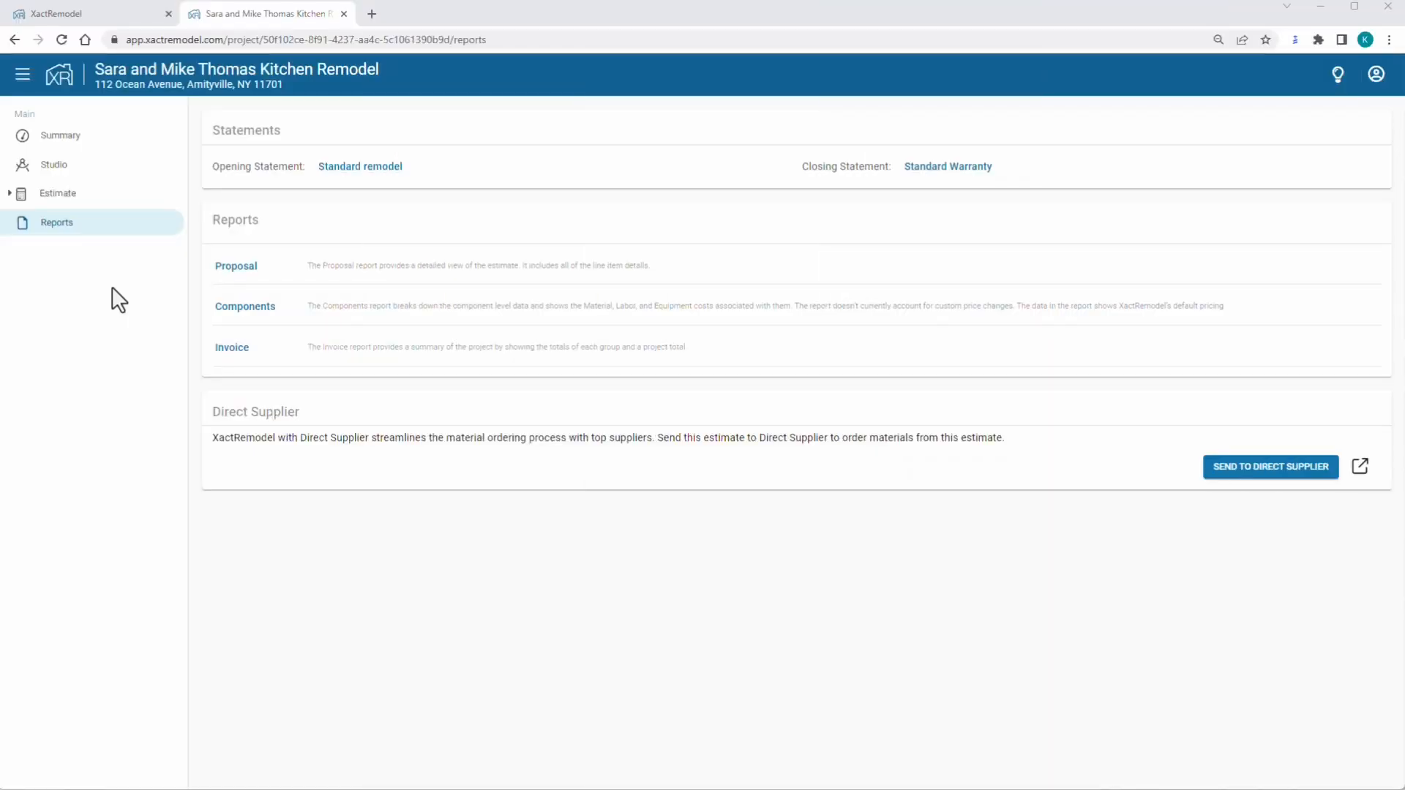
# Open the Proposal report and scroll through the contract, line items, summary and warranty pages.
pyautogui.click(219, 268)
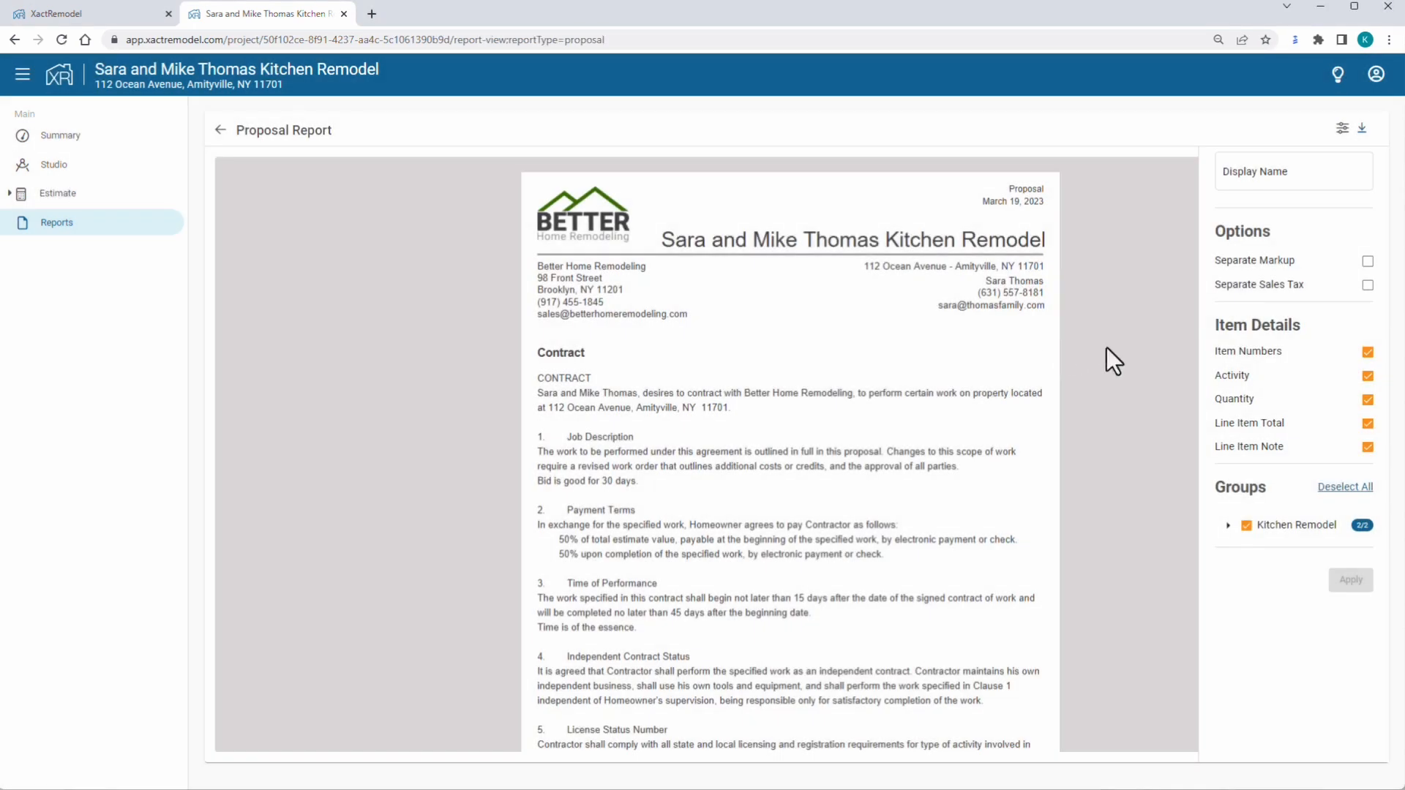
pyautogui.scroll(-10, 1107, 349)
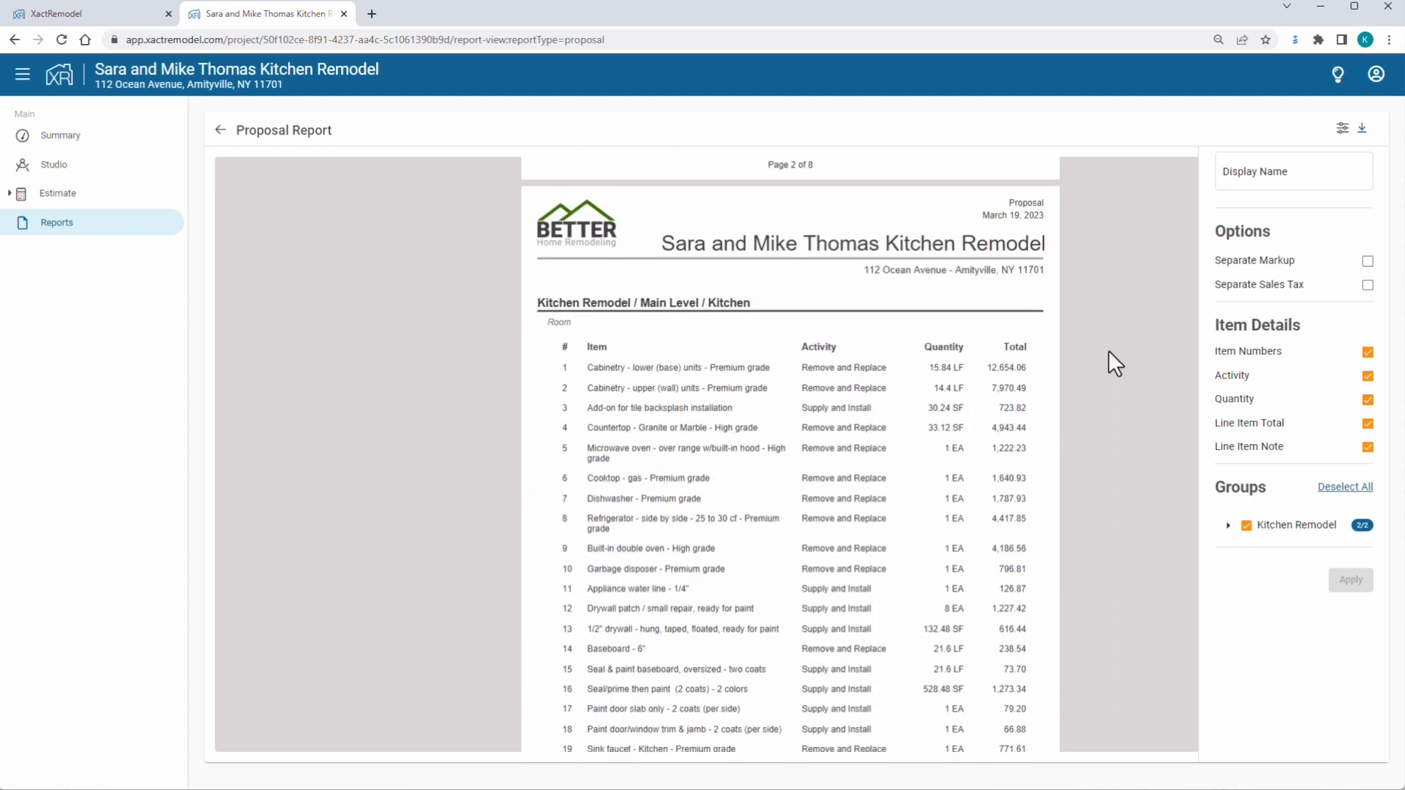
pyautogui.scroll(-10, 1108, 350)
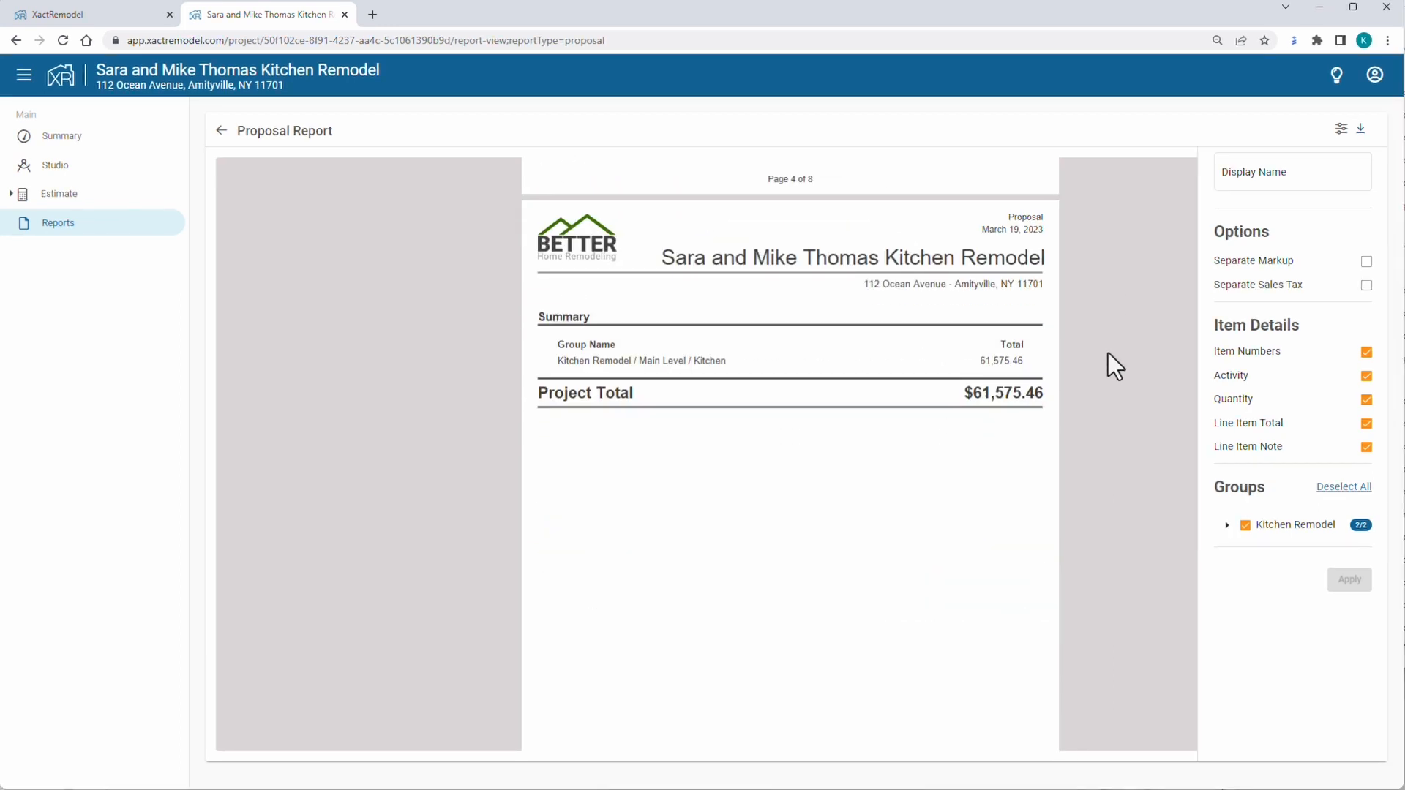
pyautogui.scroll(-8, 1108, 354)
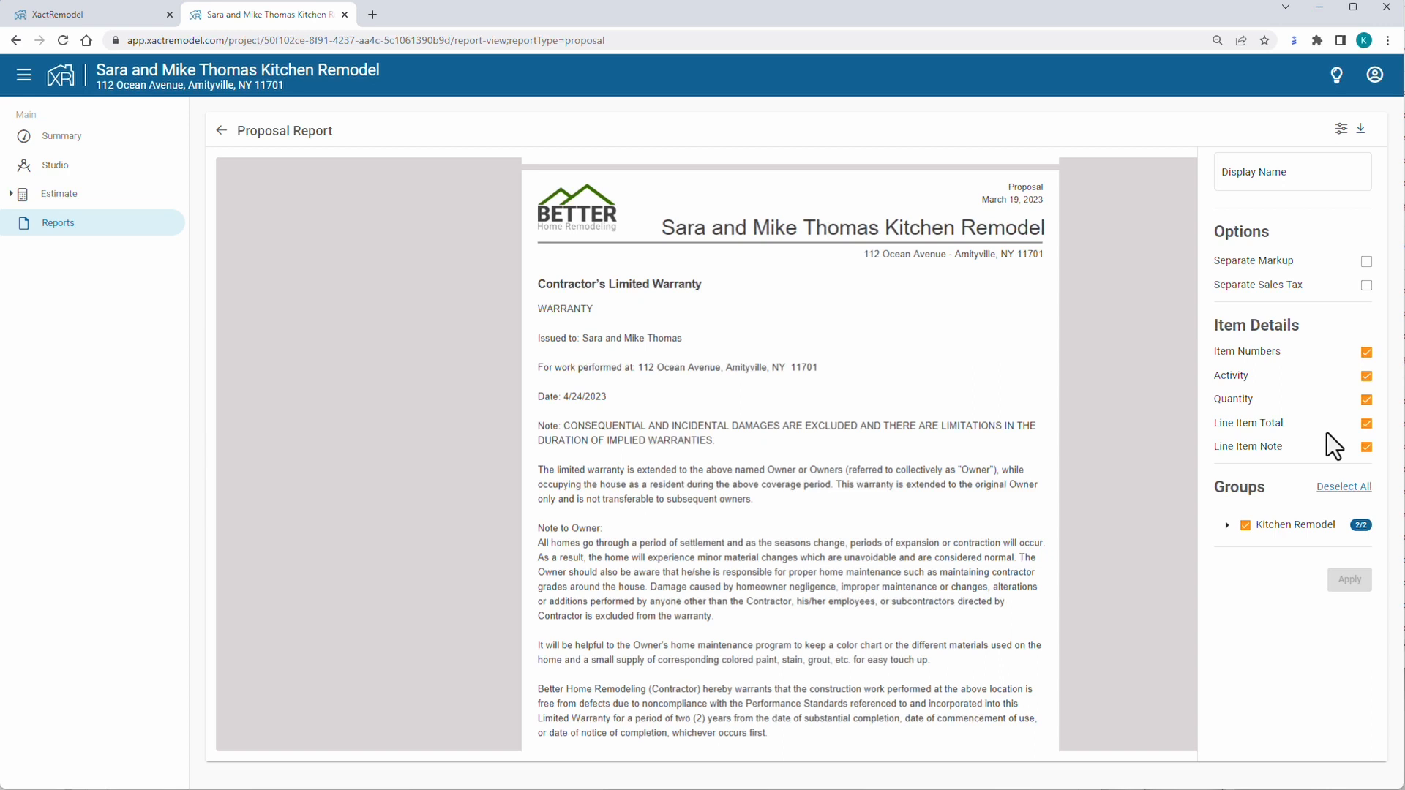
# Turn off Item Numbers in the proposal's item details, apply, and download it as a PDF.
pyautogui.click(1365, 425)
pyautogui.click(1367, 353)
pyautogui.click(1350, 583)
pyautogui.click(1363, 135)
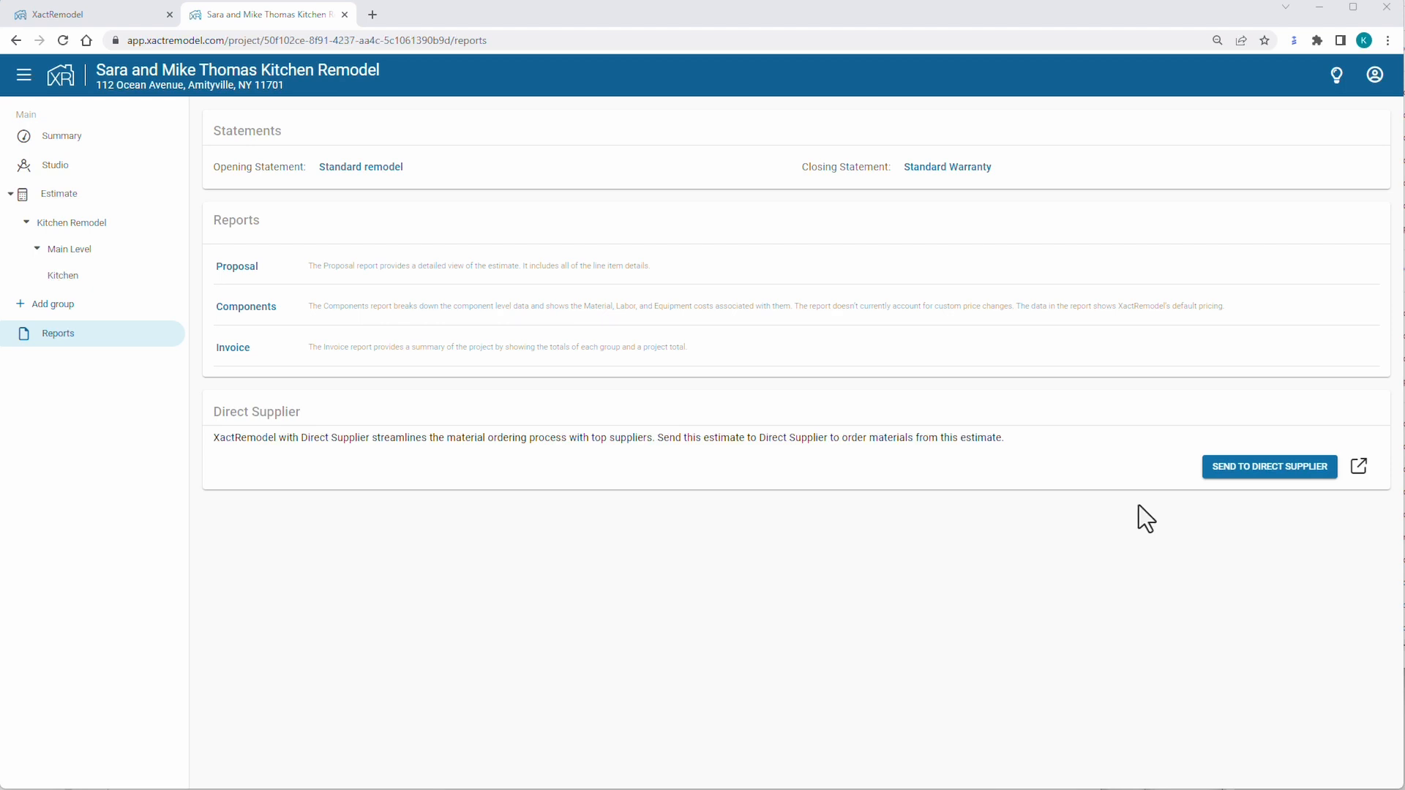
# Send the estimate's materials to Direct Supplier and open its projects list in a new tab.
pyautogui.click(1250, 467)
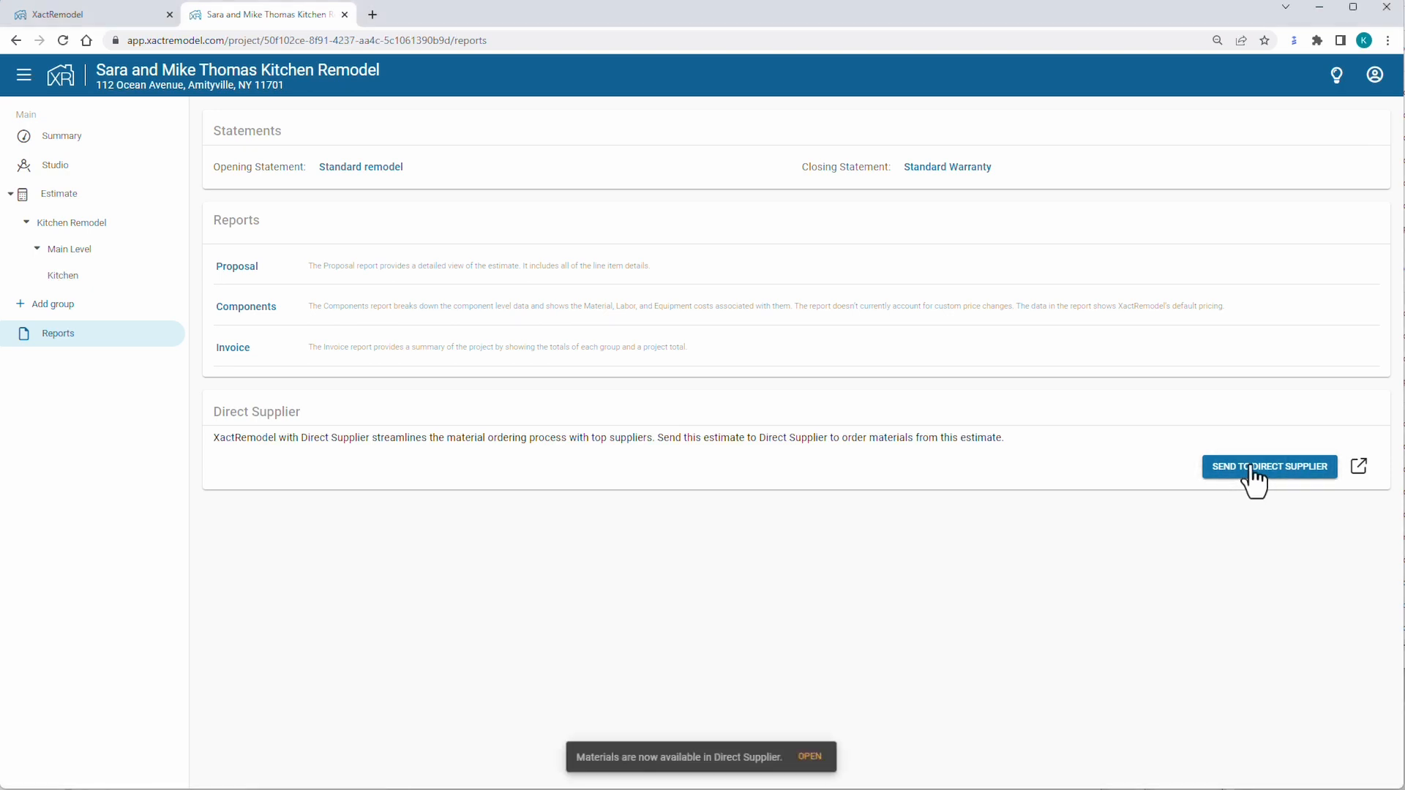
pyautogui.click(1359, 476)
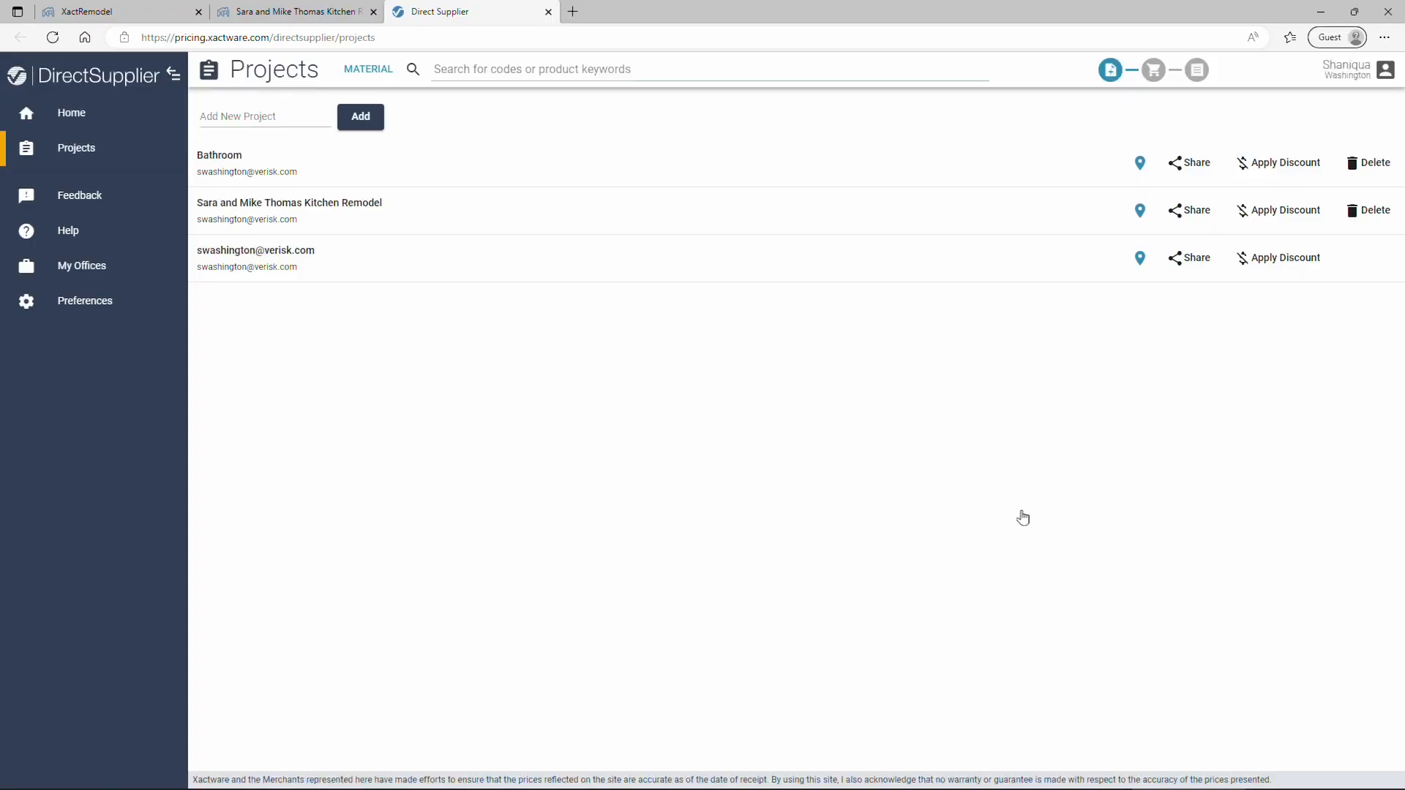
# Open the kitchen remodel take-off, expand Electrical, and select the LITAV++ light fixture line.
pyautogui.click(351, 213)
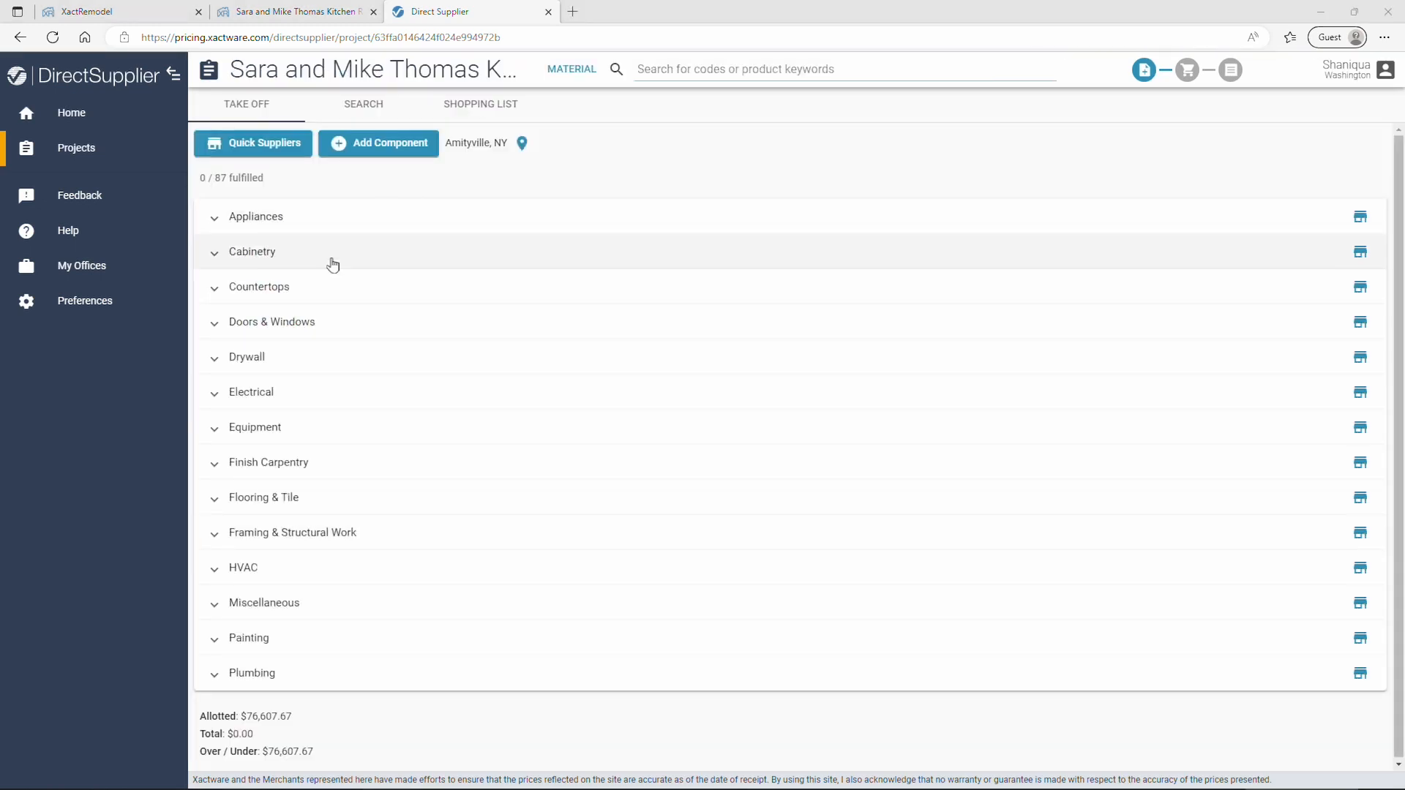
pyautogui.click(249, 396)
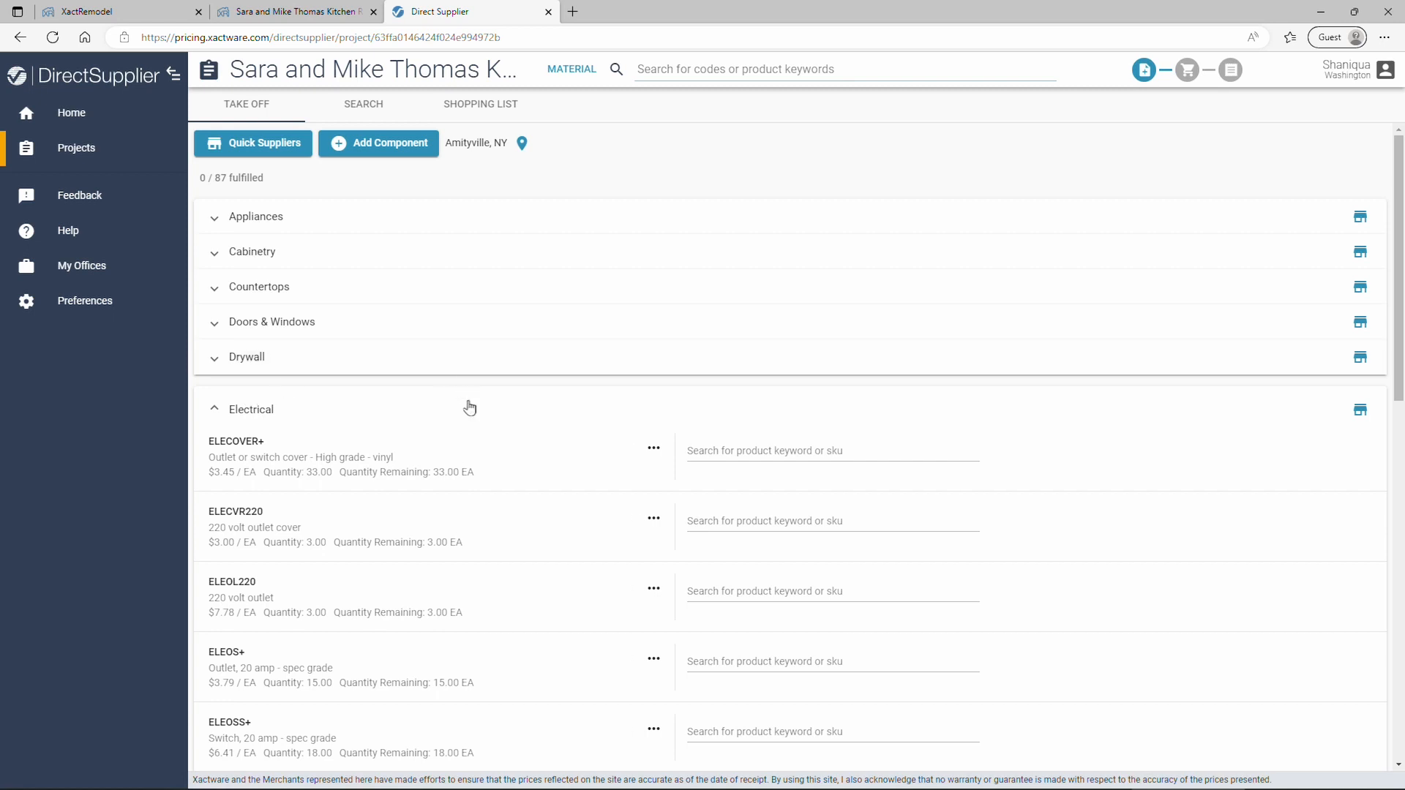
pyautogui.scroll(-1, 474, 434)
pyautogui.scroll(-6, 474, 434)
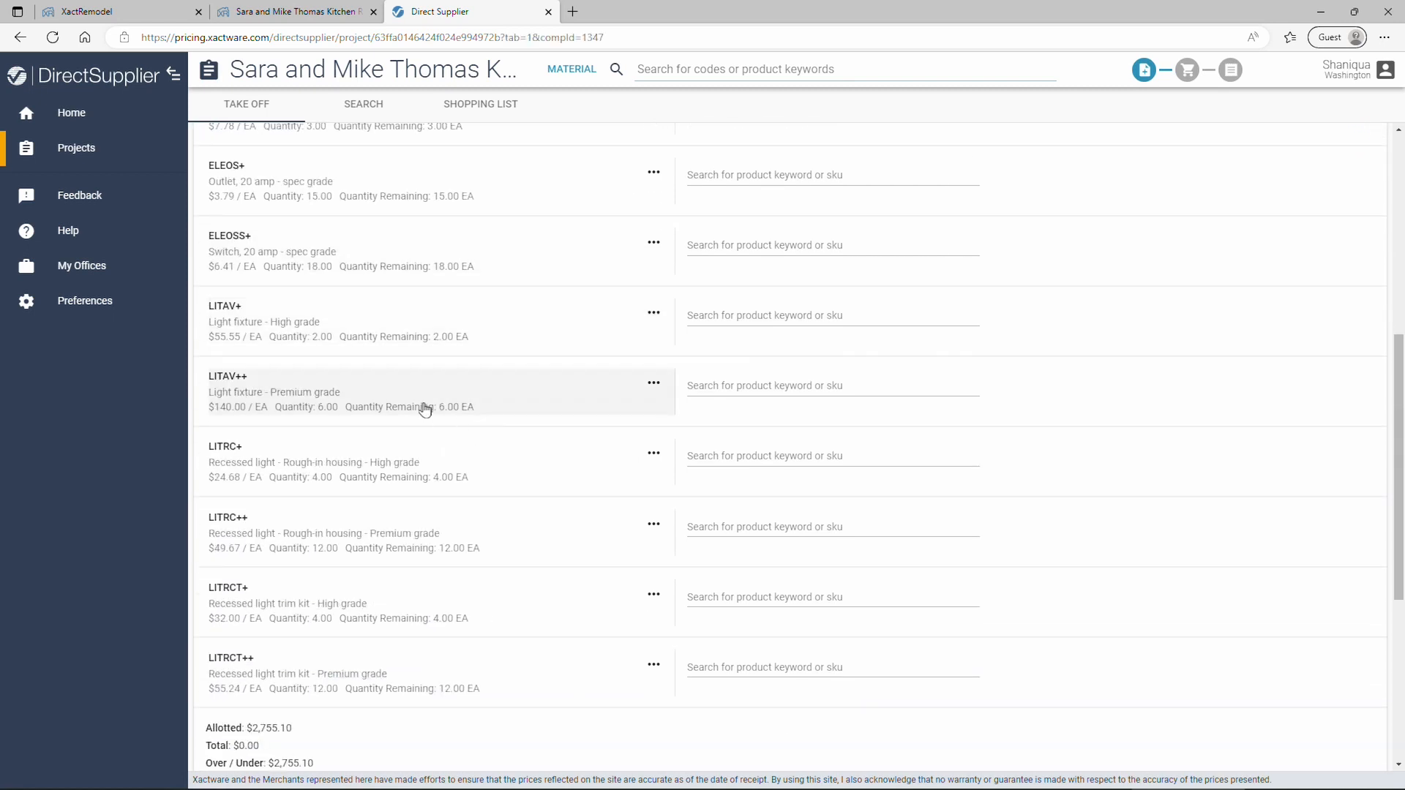
pyautogui.click(420, 408)
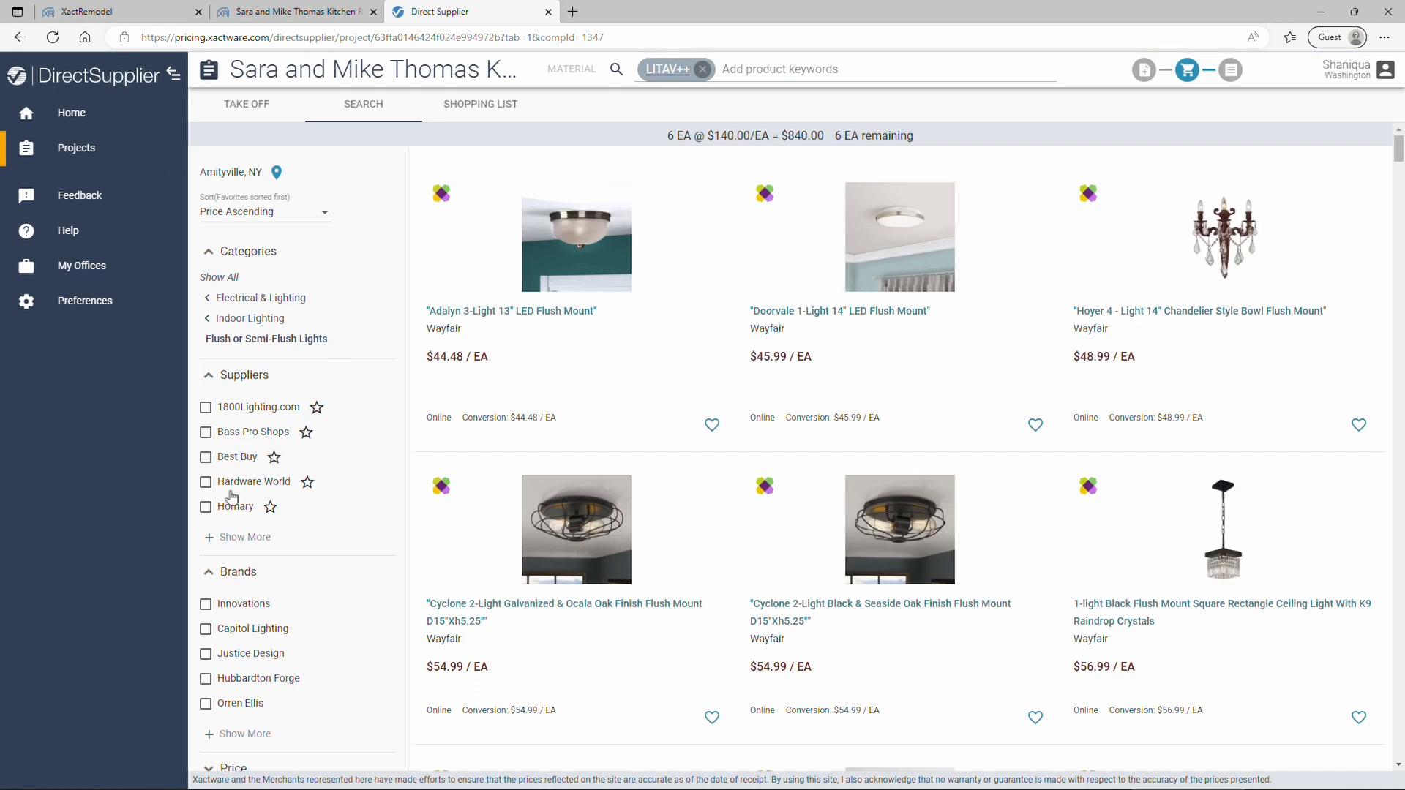
# Filter suppliers to The Home Depot and add the $79.97 Hampton Bay Sutton Place flush mount light.
pyautogui.click(221, 541)
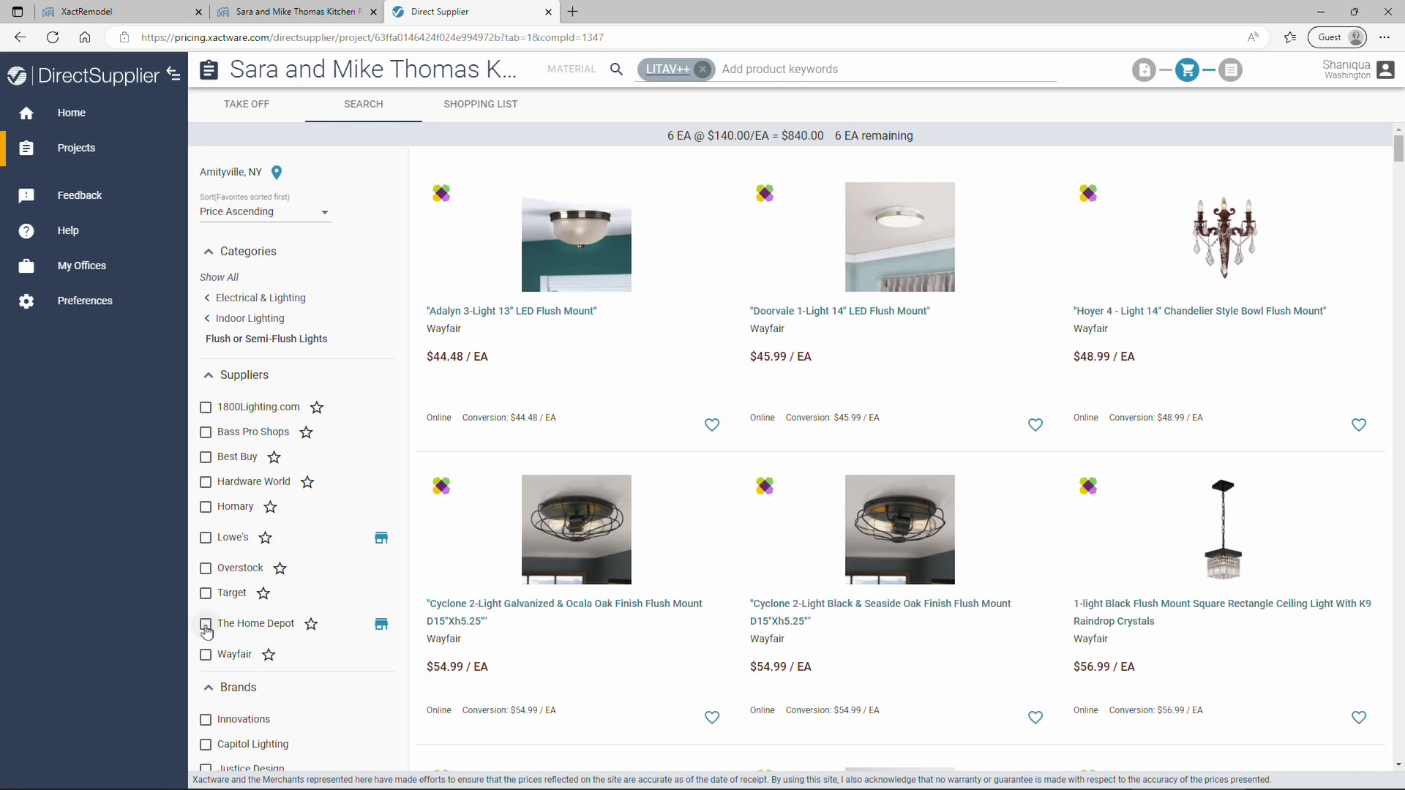
pyautogui.click(206, 627)
pyautogui.click(369, 685)
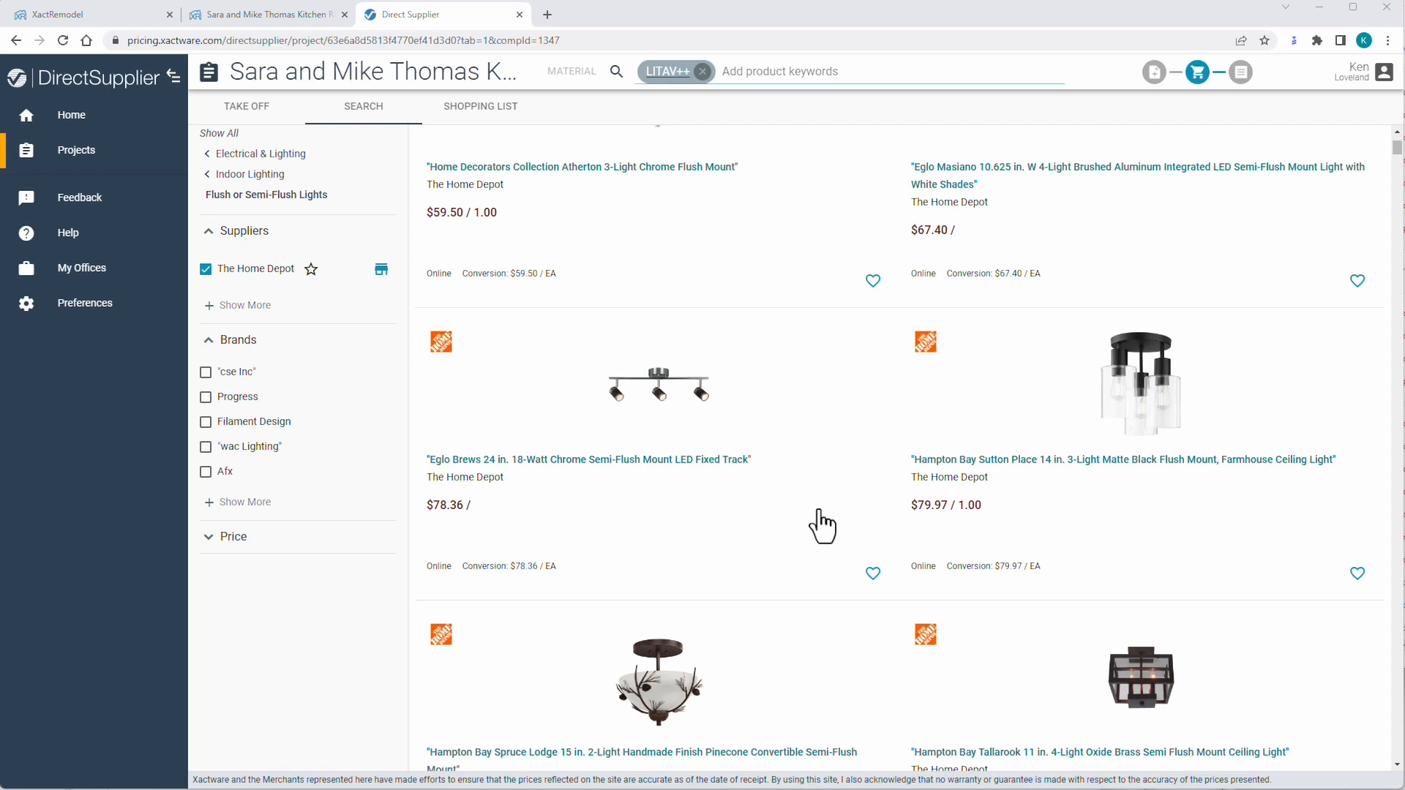
pyautogui.click(964, 463)
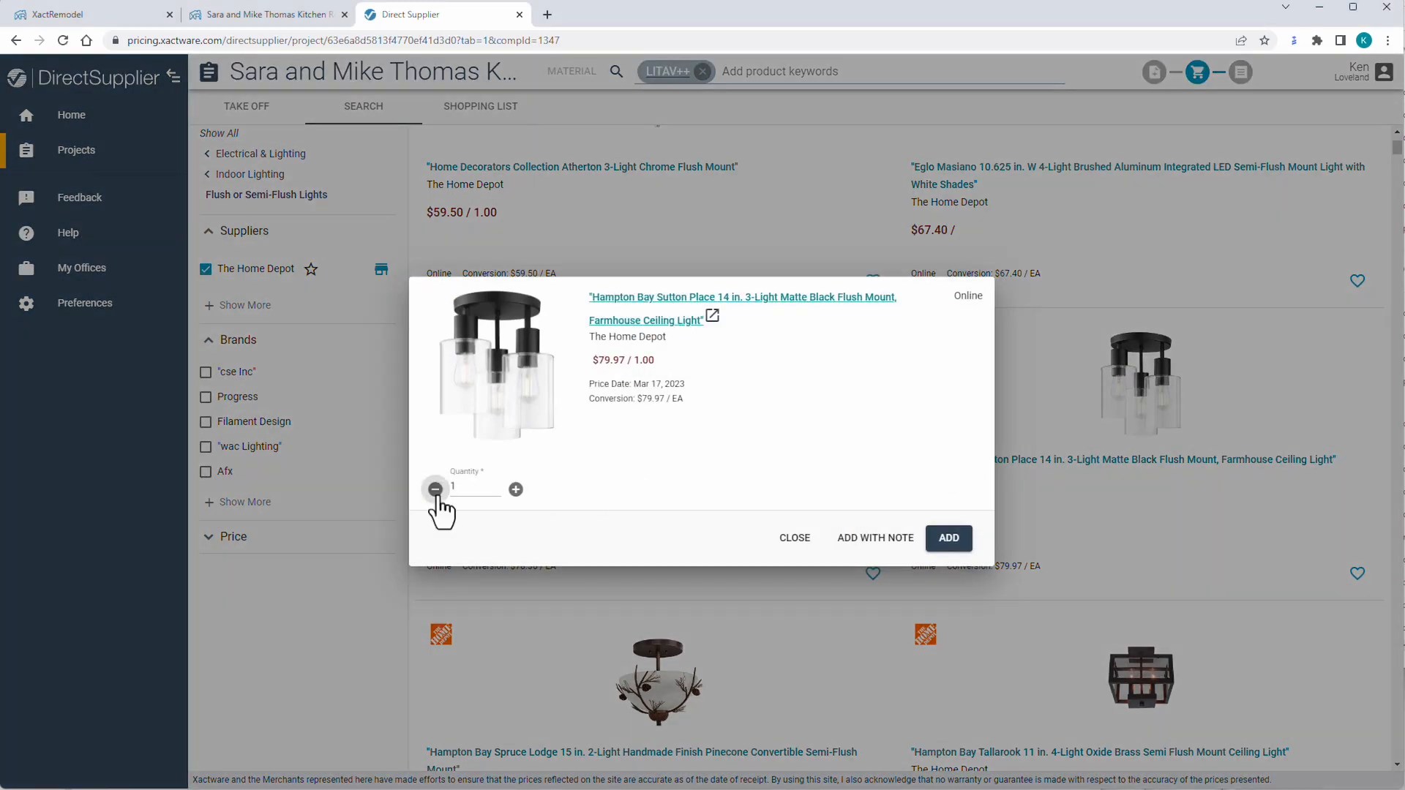
pyautogui.click(949, 539)
pyautogui.scroll(-5, 995, 547)
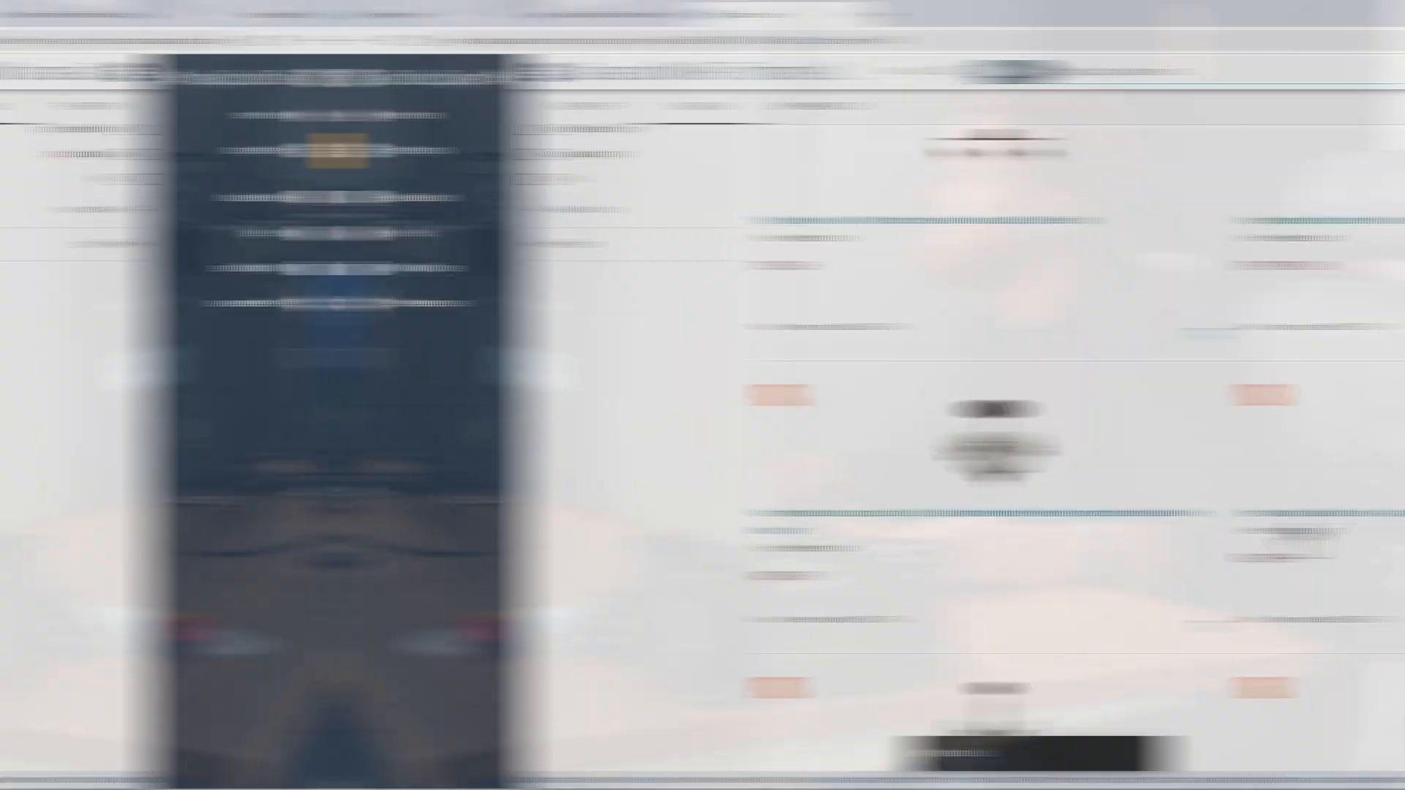